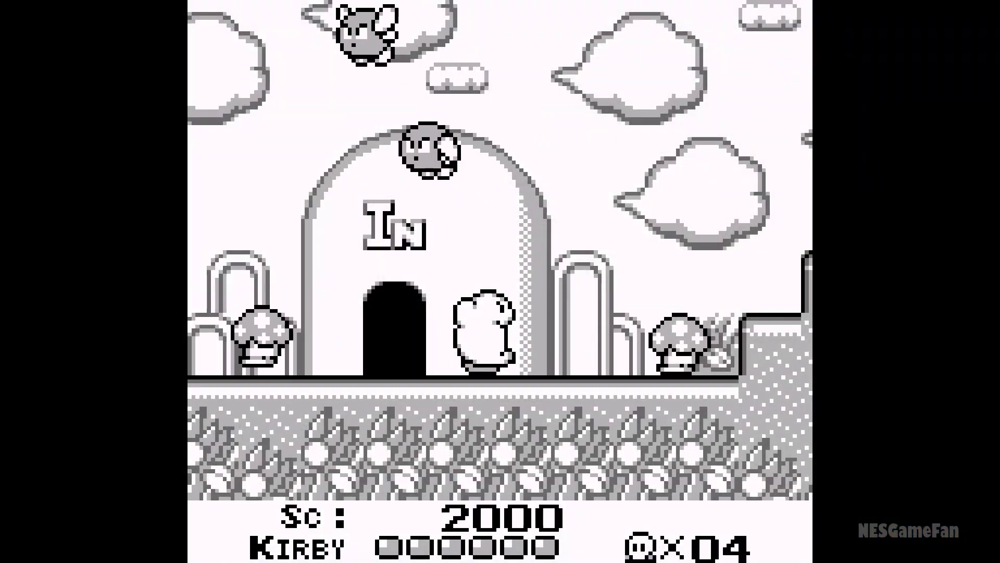
pyautogui.press('Right')
pyautogui.press('Right')
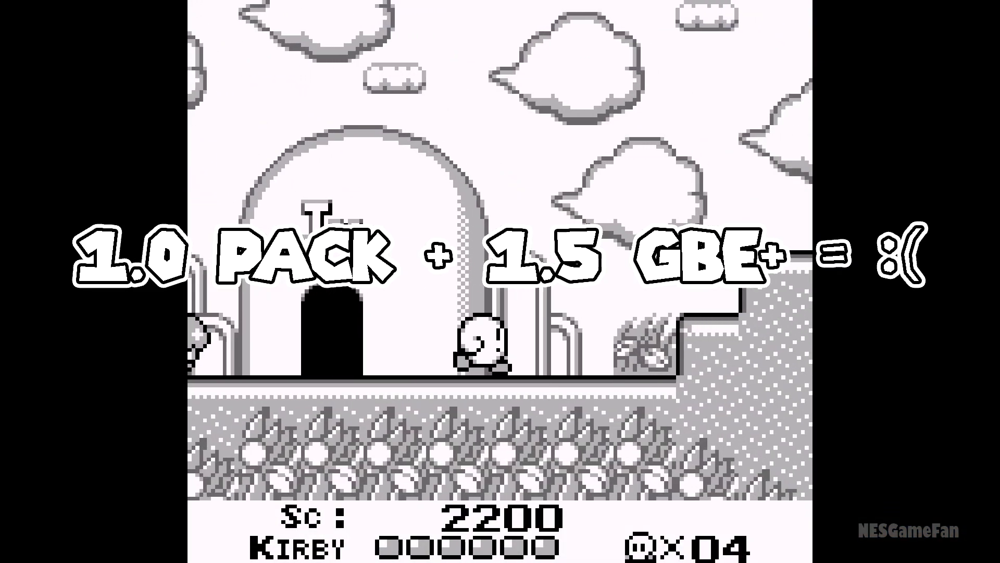
pyautogui.press('Up')
pyautogui.press('Right')
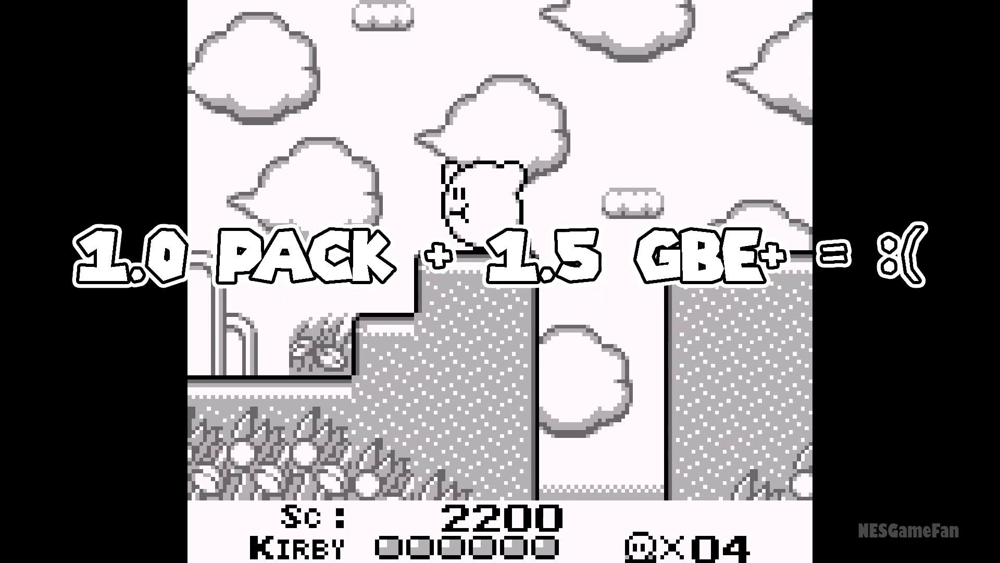
pyautogui.press('Right')
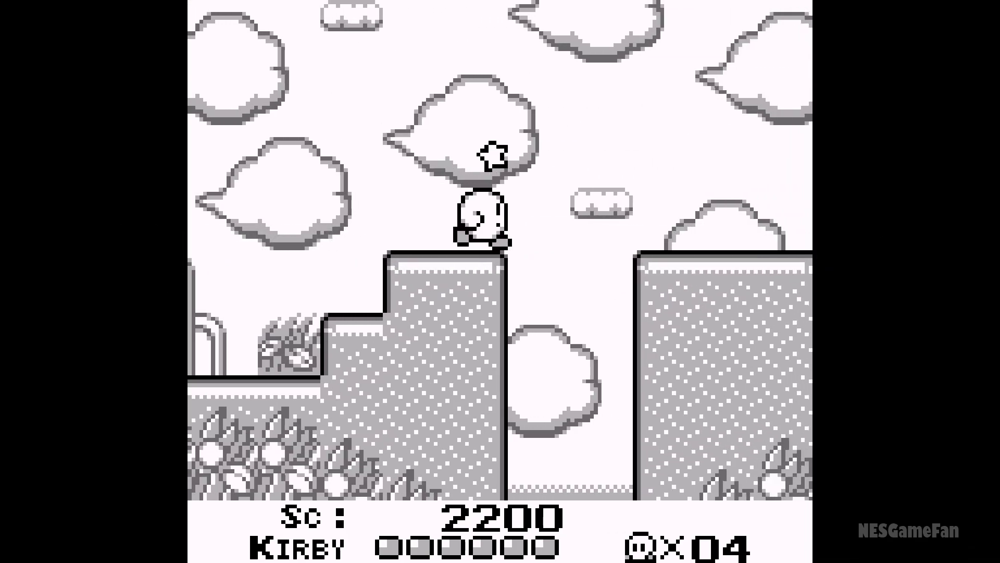
pyautogui.press('Up')
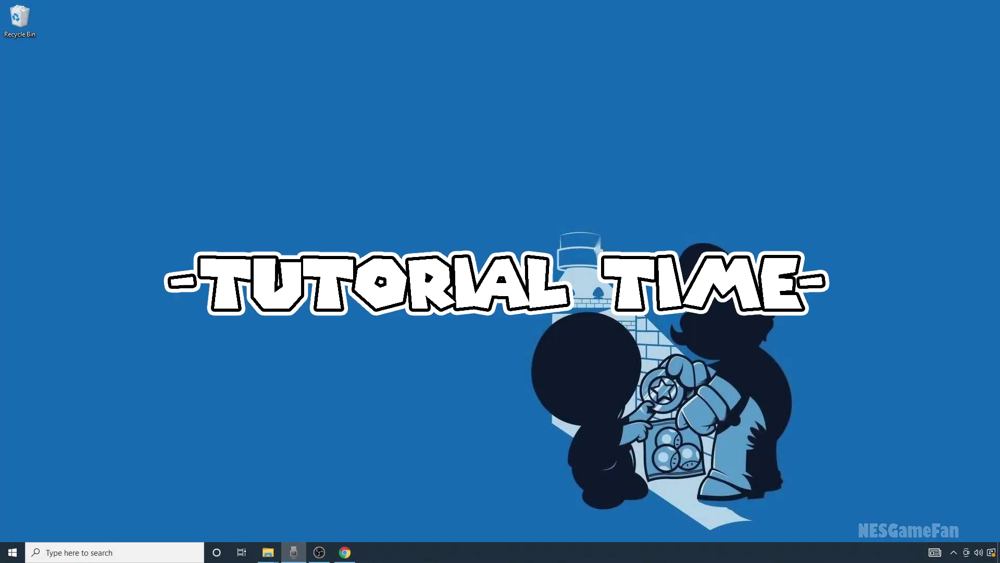
# Step: Switch to Chrome, download gbe_plus_1.5.7z from the GBE+ 1.5 release, and open the Downloads folder
pyautogui.click(349, 553)
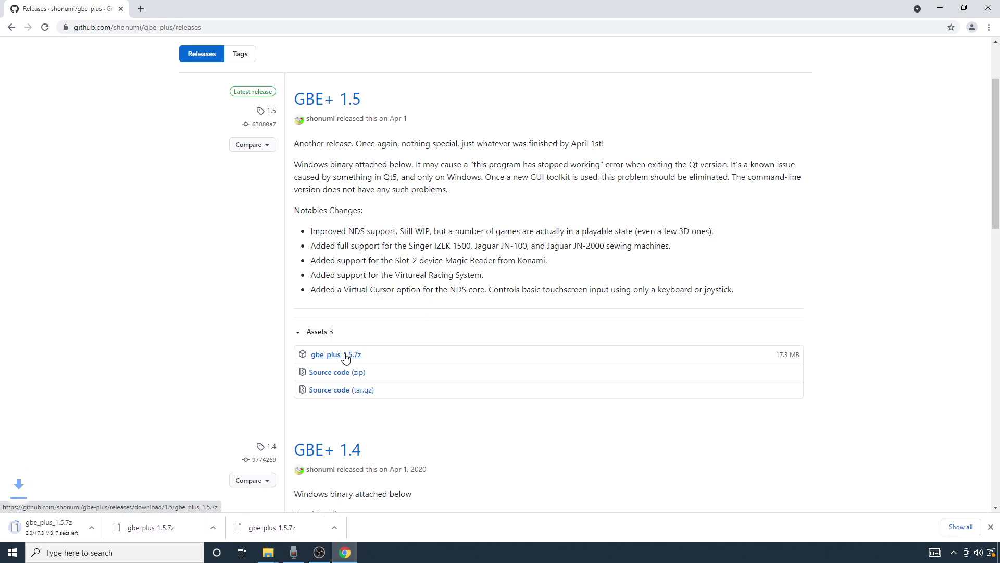
pyautogui.click(12, 552)
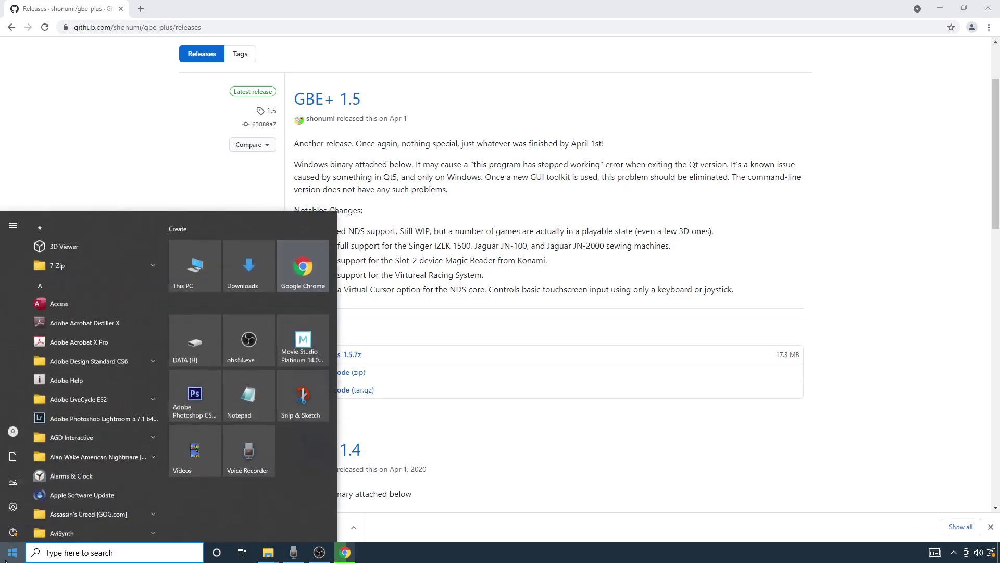
pyautogui.click(262, 262)
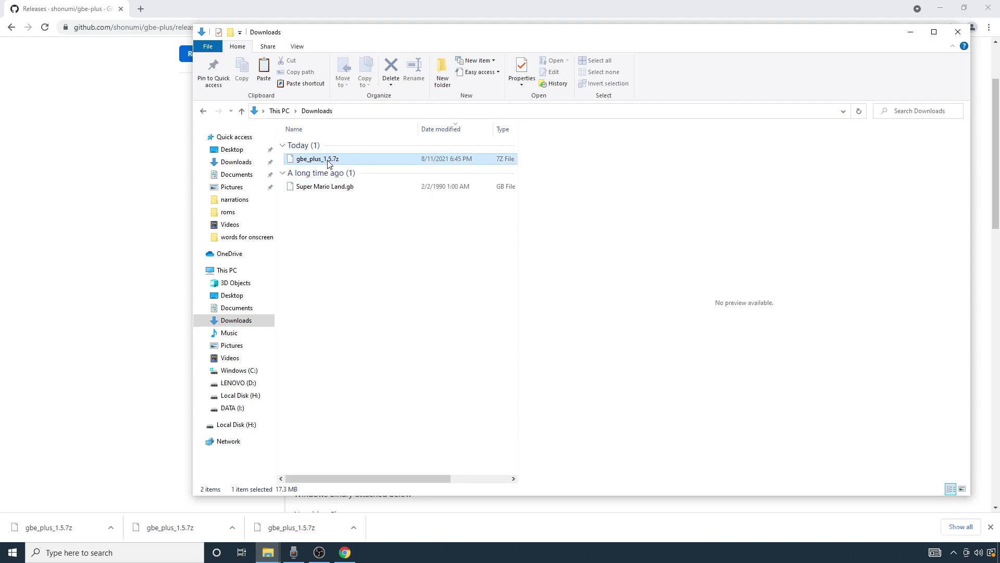
# Step: Extract gbe_plus_1.5.7z directly into the Downloads folder with 7-Zip and delete the archive
pyautogui.rightClick(329, 164)
pyautogui.moveTo(443, 205)
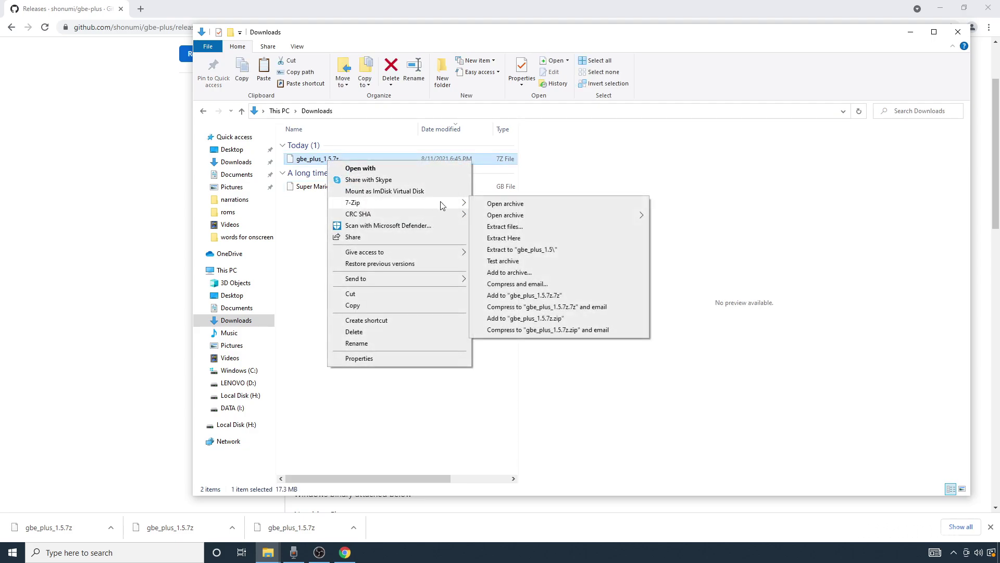
pyautogui.click(522, 240)
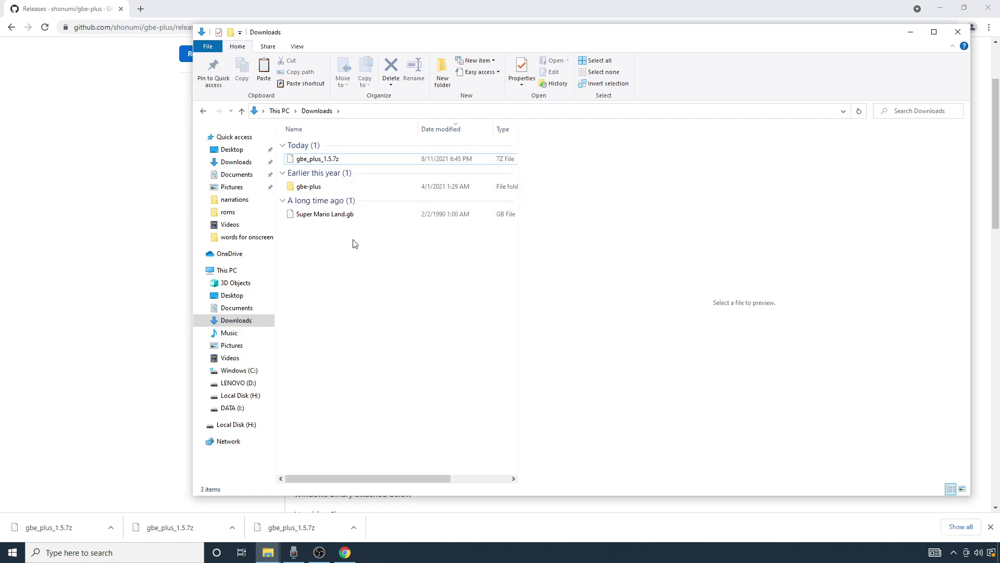
pyautogui.press('Delete')
# Step: Create a new folder named Dump inside the data folder of gbe-plus
pyautogui.doubleClick(341, 162)
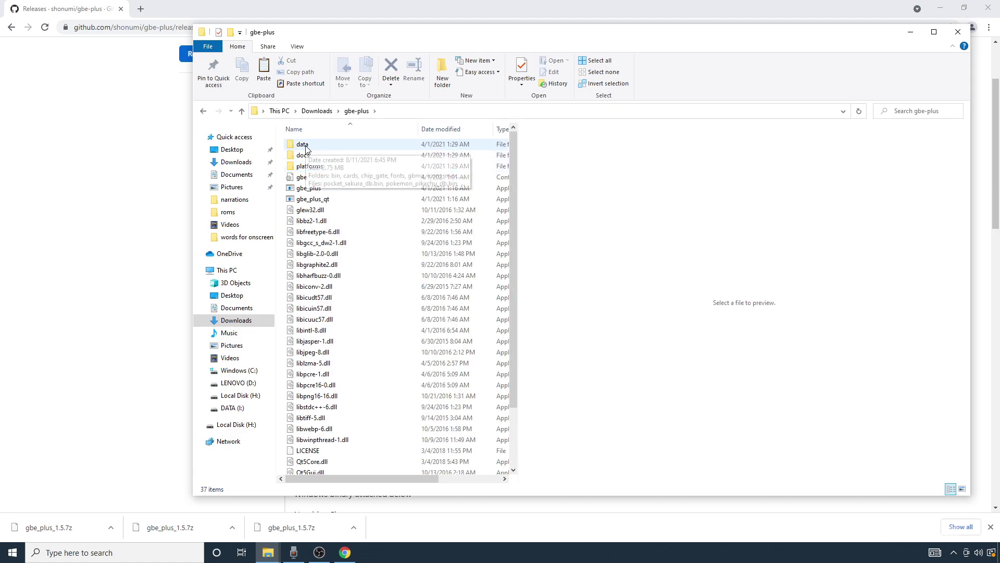
pyautogui.doubleClick(303, 145)
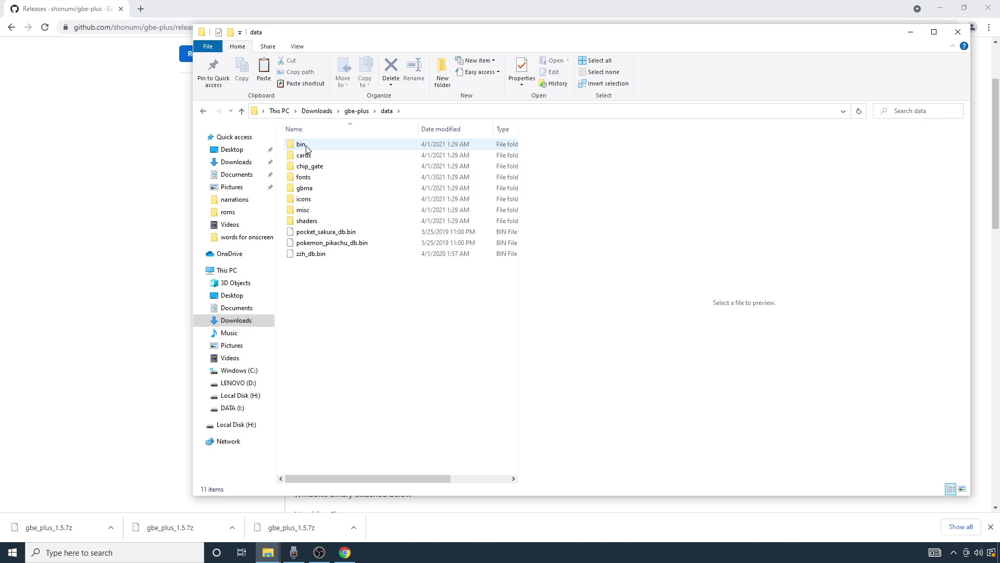
pyautogui.rightClick(357, 306)
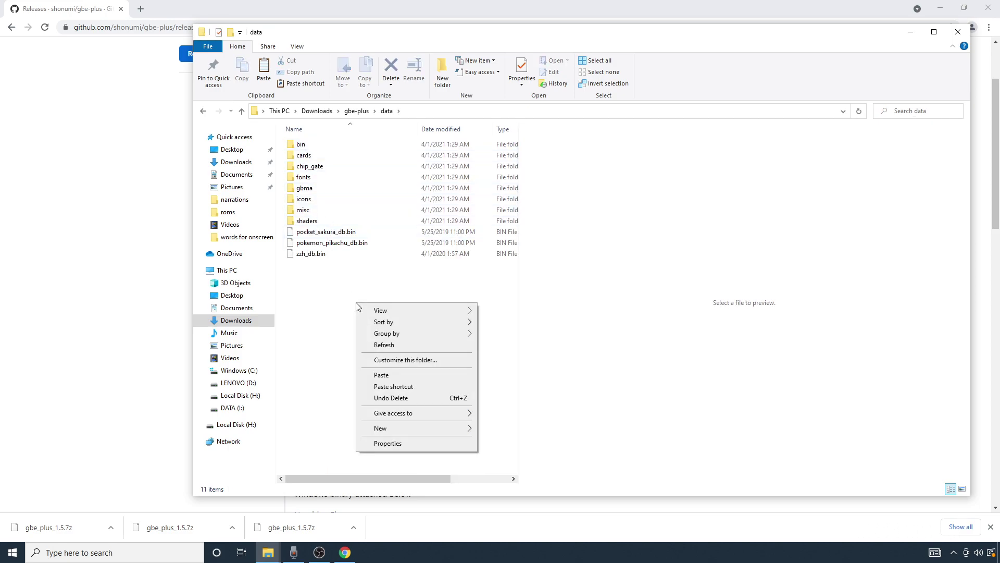
pyautogui.moveTo(453, 430)
pyautogui.click(515, 287)
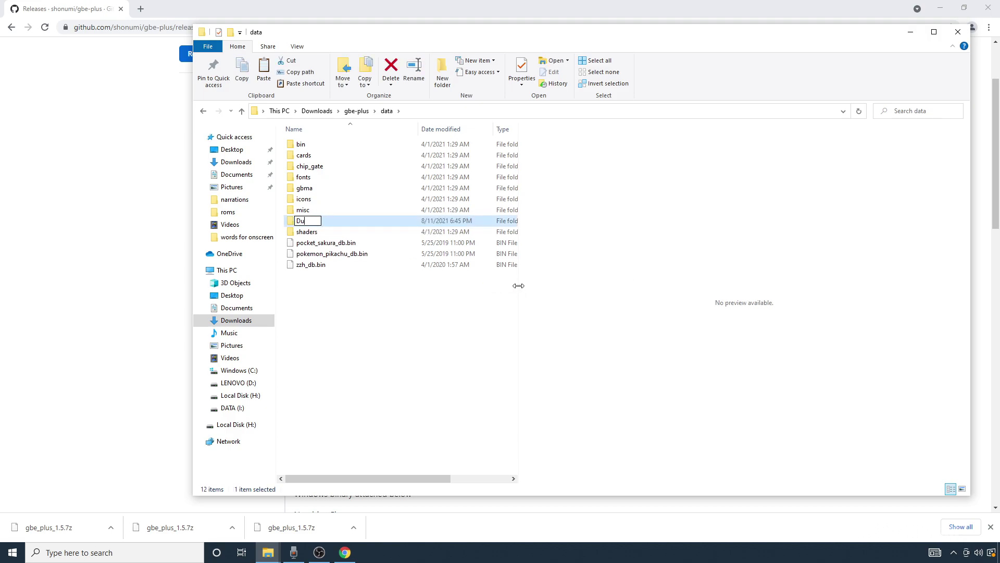
pyautogui.press('Return')
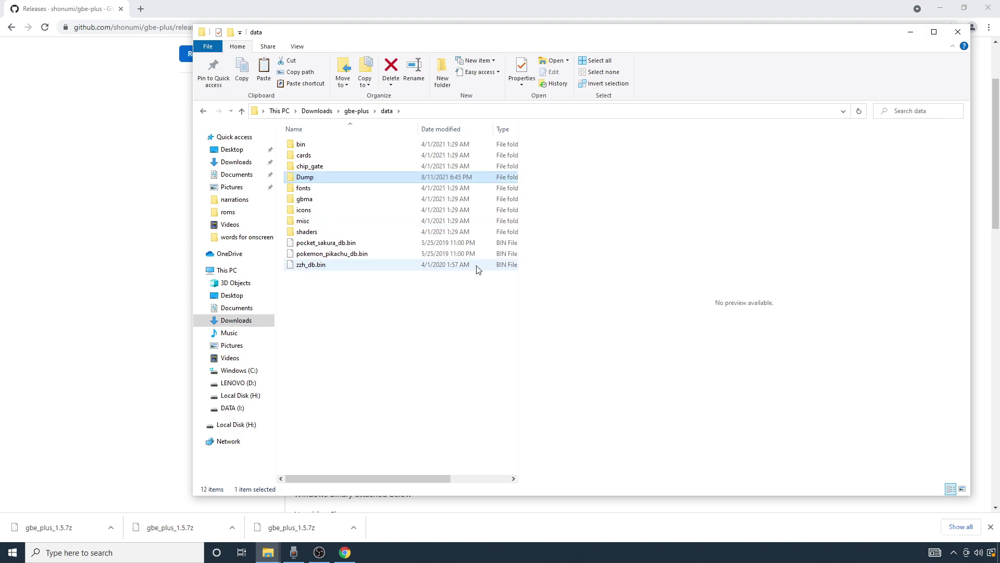
# Step: Create two subfolders named OBJ and BG inside the Dump folder
pyautogui.doubleClick(310, 179)
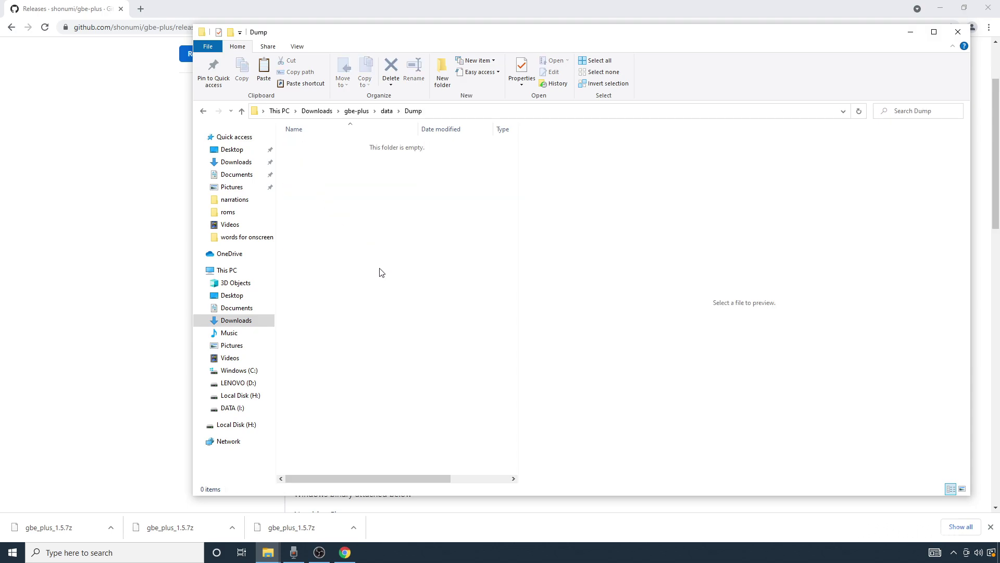
pyautogui.rightClick(381, 276)
pyautogui.moveTo(464, 399)
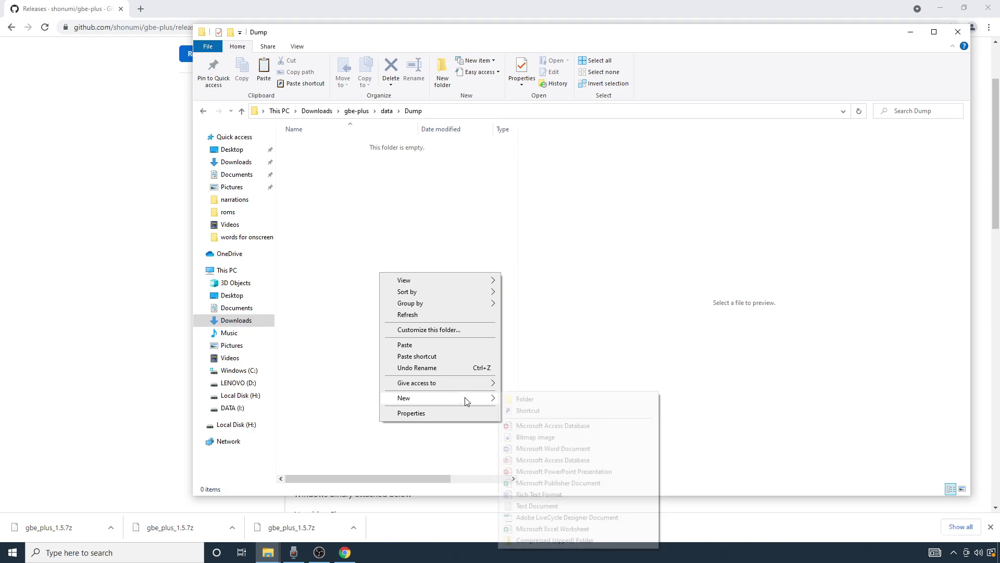
pyautogui.click(550, 401)
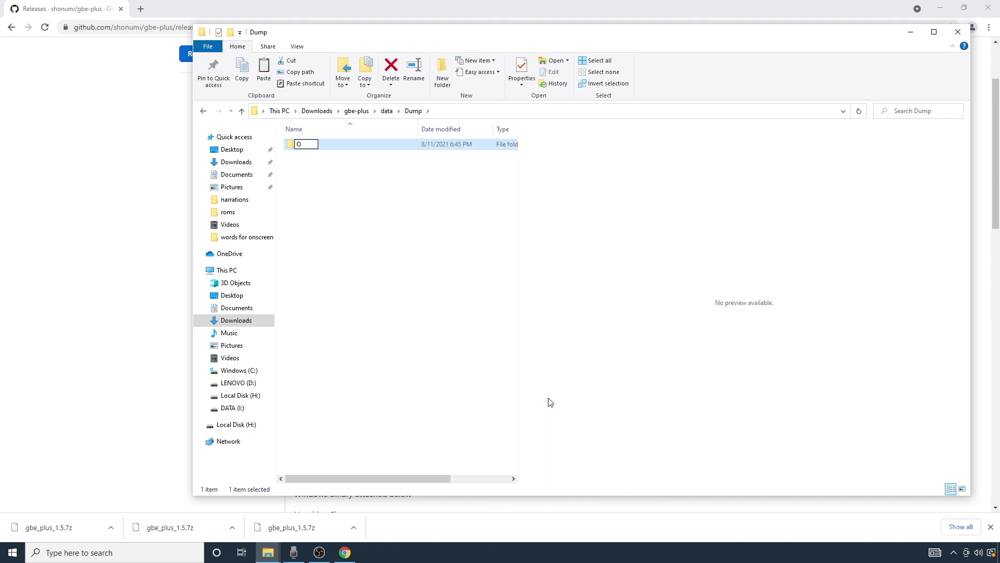
pyautogui.rightClick(385, 260)
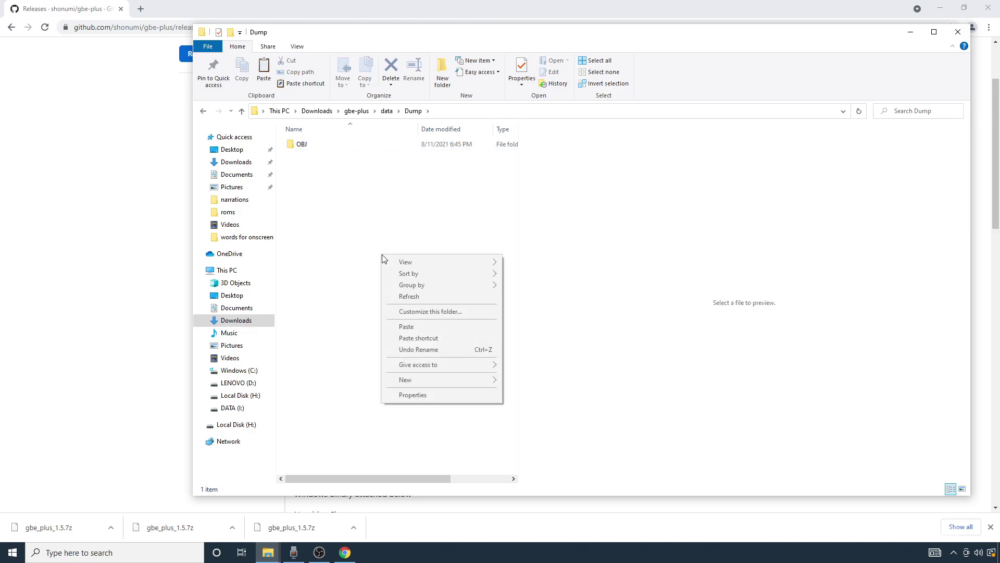
pyautogui.moveTo(457, 382)
pyautogui.click(527, 384)
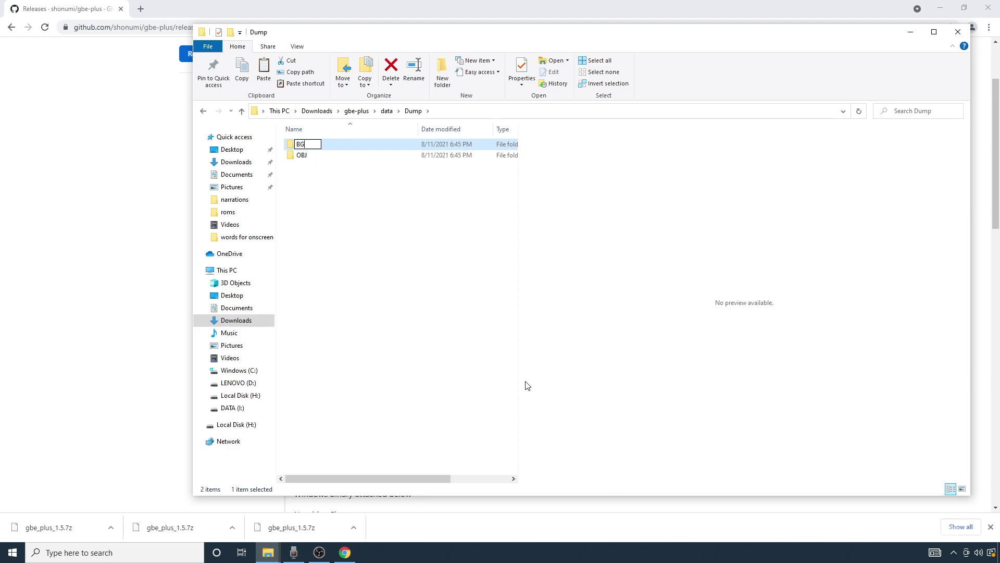
# Step: Create a text document named Manifest in the Dump folder
pyautogui.rightClick(335, 212)
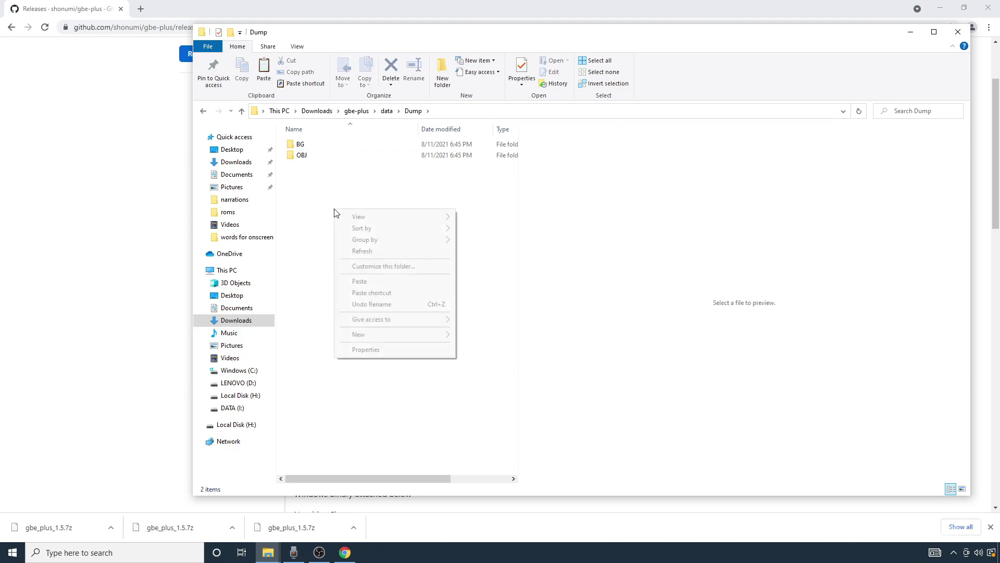
pyautogui.moveTo(451, 338)
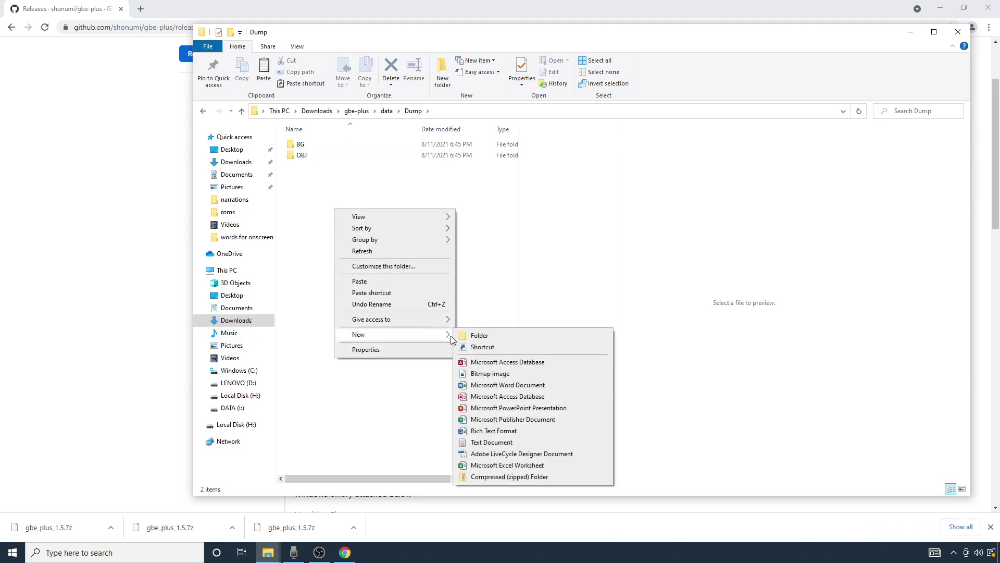
pyautogui.click(517, 443)
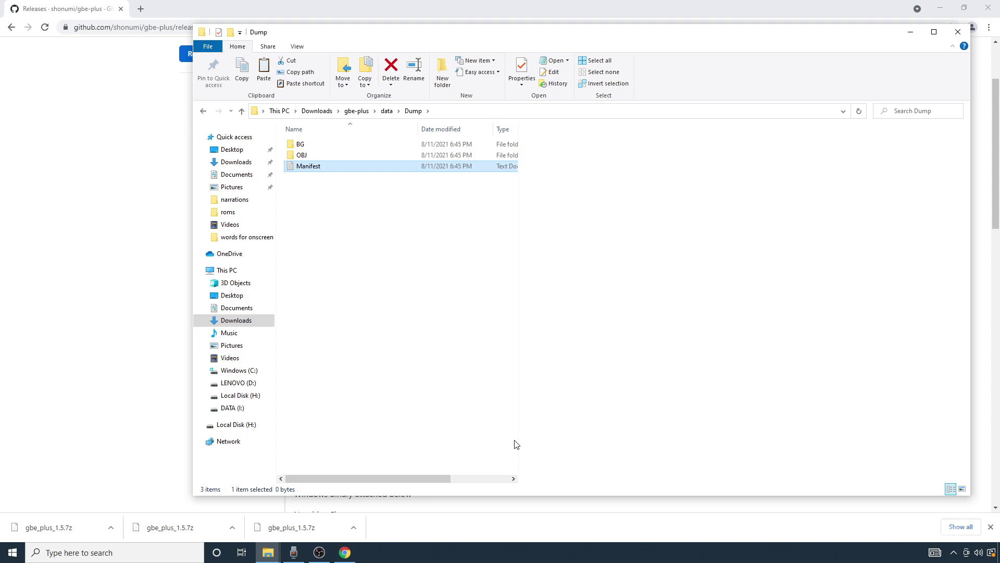
# Step: Return to the gbe-plus folder, launch gbe_plus_qt and open its display settings
pyautogui.click(357, 111)
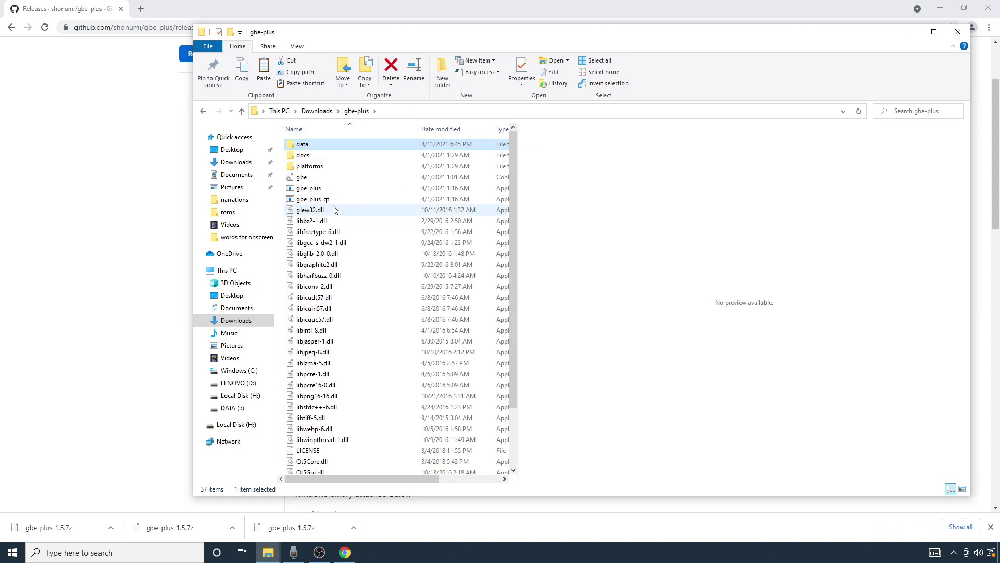
pyautogui.doubleClick(329, 200)
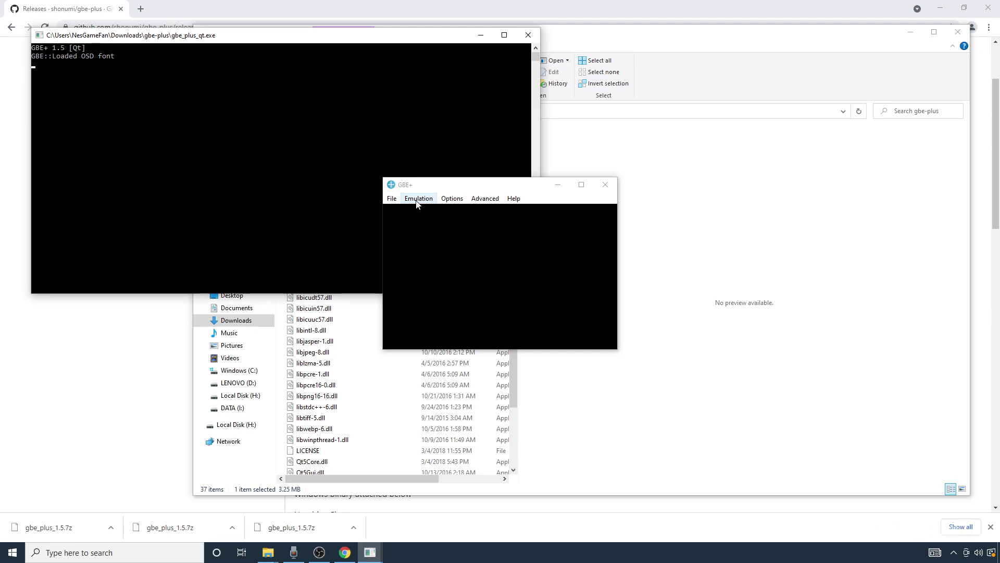
pyautogui.click(443, 200)
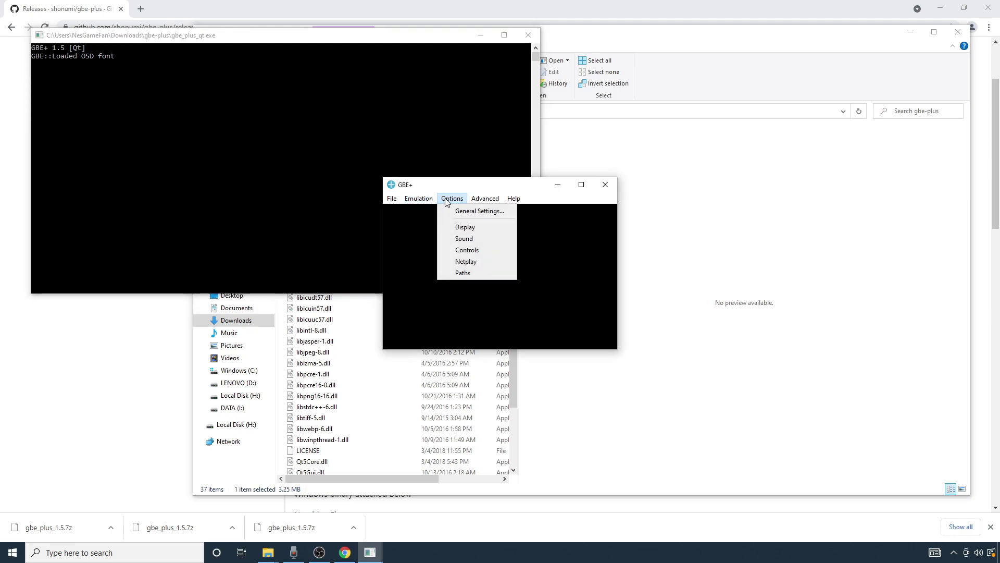
pyautogui.click(466, 228)
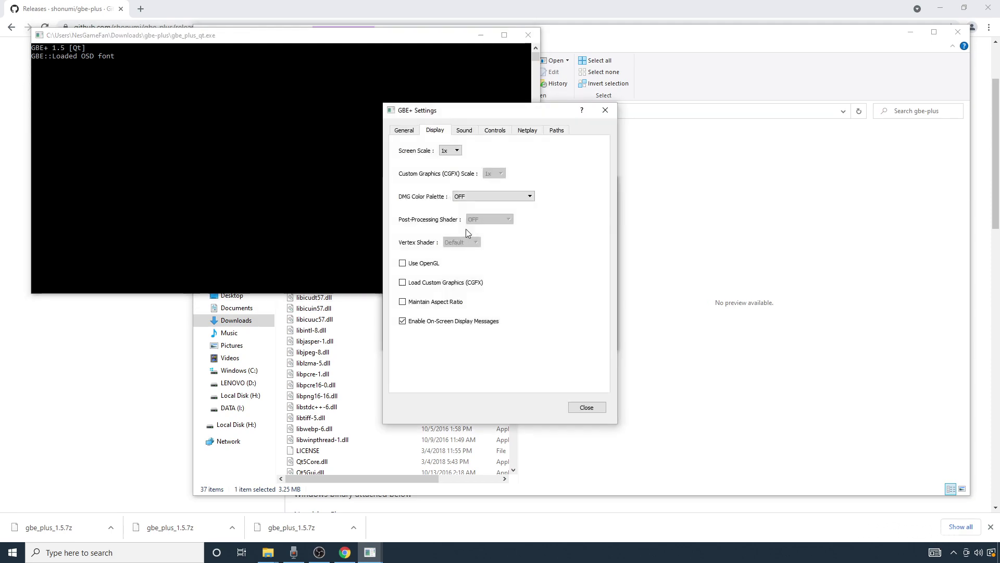
# Step: Set the BG Dump path to Dump/BG/, the OBJ Dump path to Dump/OBJ/ and the CGFX Manifest path to Manifest.txt in data/Dump
pyautogui.click(556, 132)
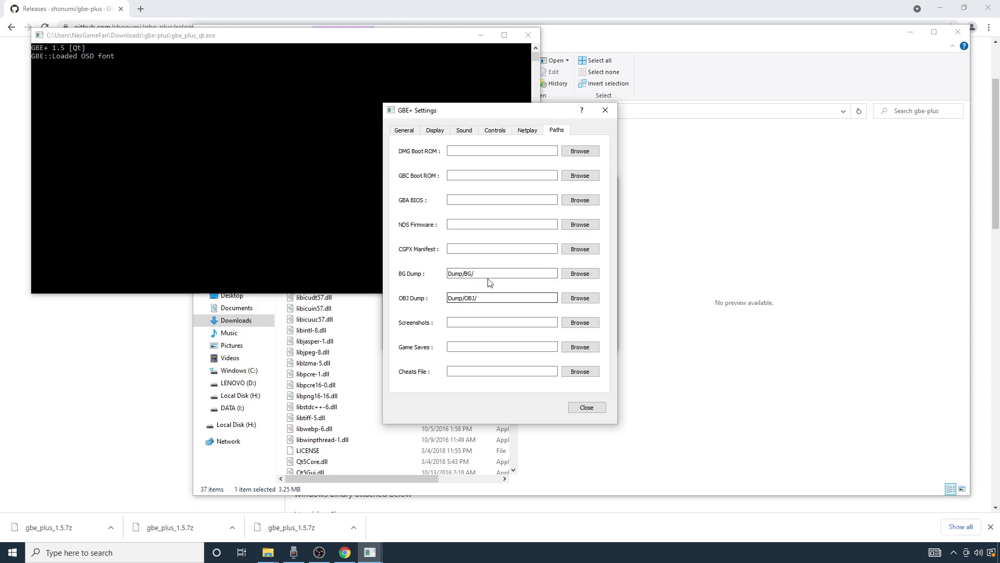
pyautogui.click(580, 250)
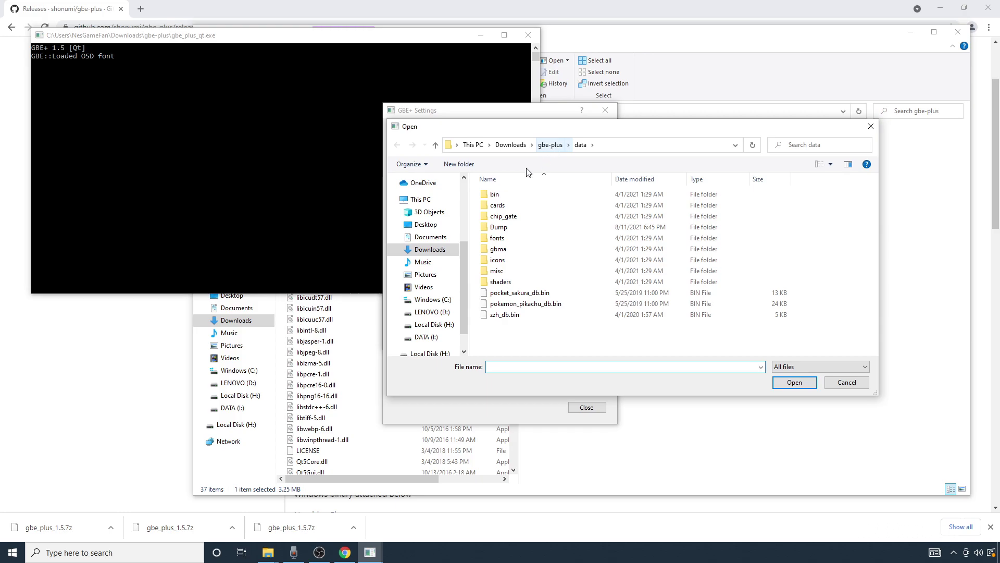
pyautogui.doubleClick(498, 227)
pyautogui.doubleClick(502, 216)
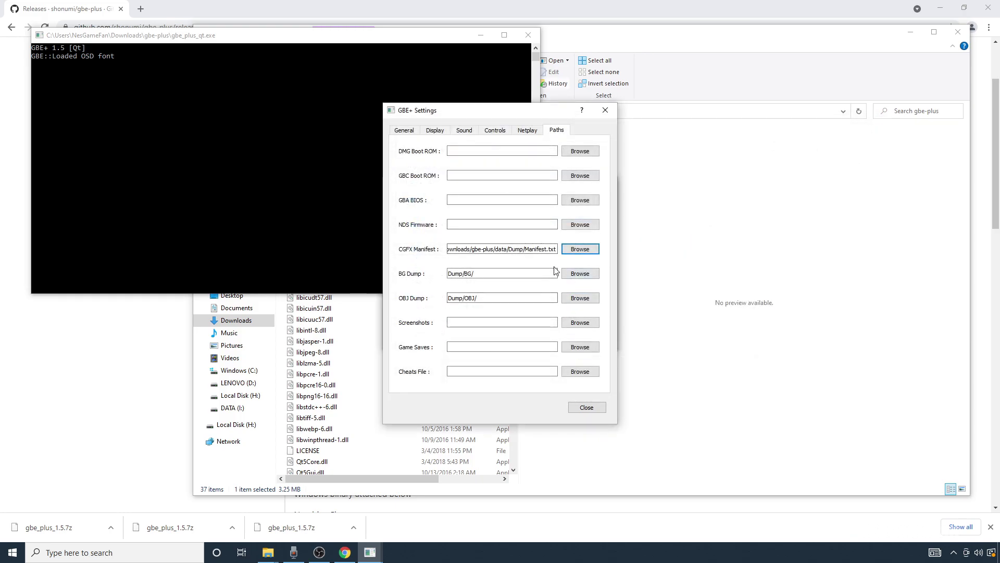
# Step: Enable loading of custom graphics (CGFX) in the display settings and set the custom graphics scale to 2x
pyautogui.click(437, 131)
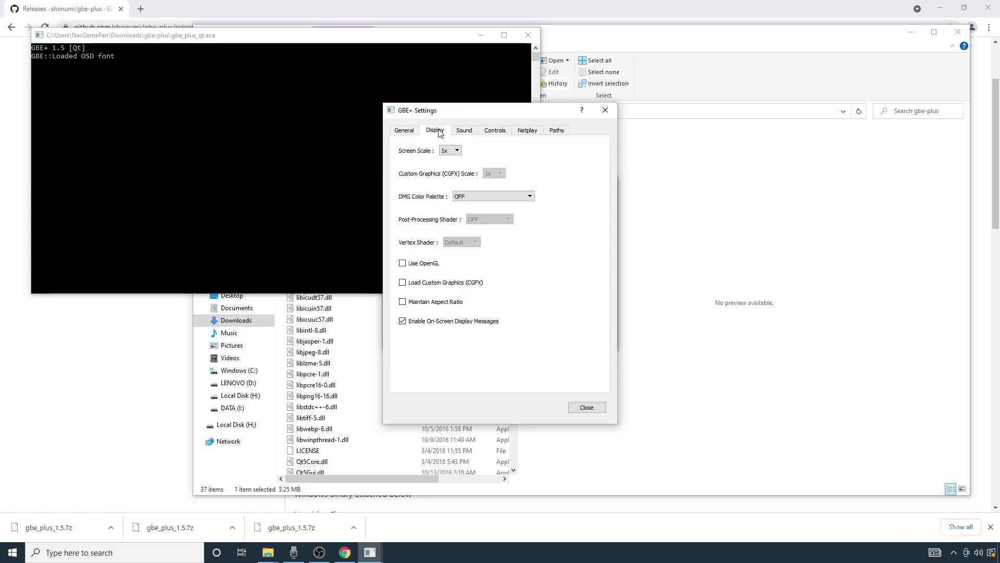
pyautogui.click(402, 282)
pyautogui.click(495, 174)
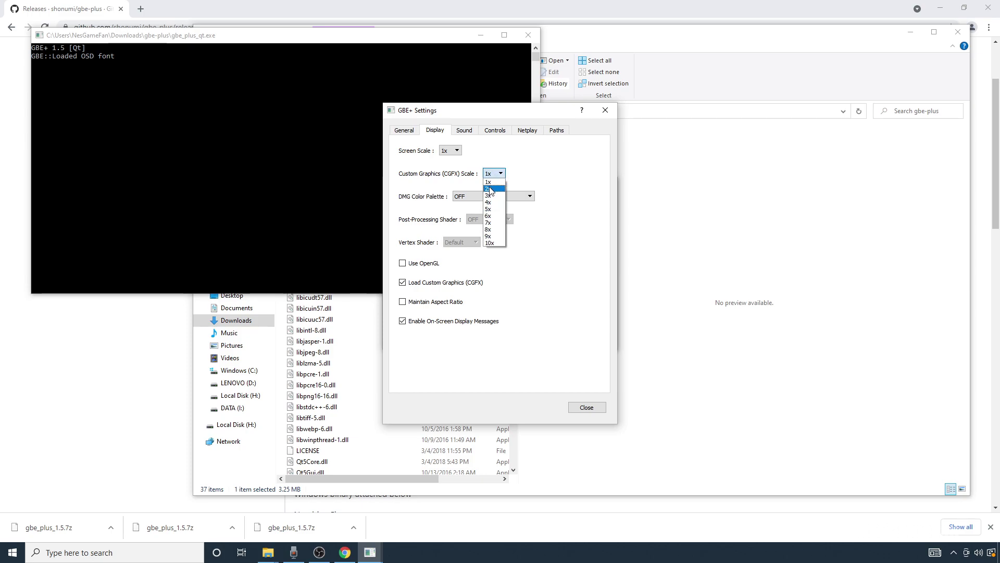
pyautogui.click(490, 189)
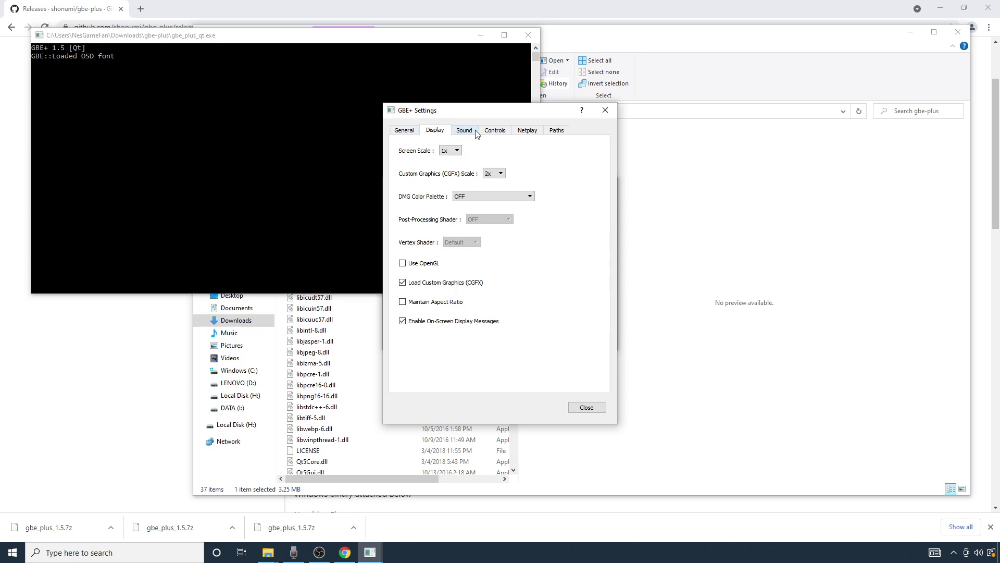
# Step: Assign F, D, S, A, 2, 1, the four arrow keys and A to the keyboard controls in order from Button A, and close the settings
pyautogui.click(496, 131)
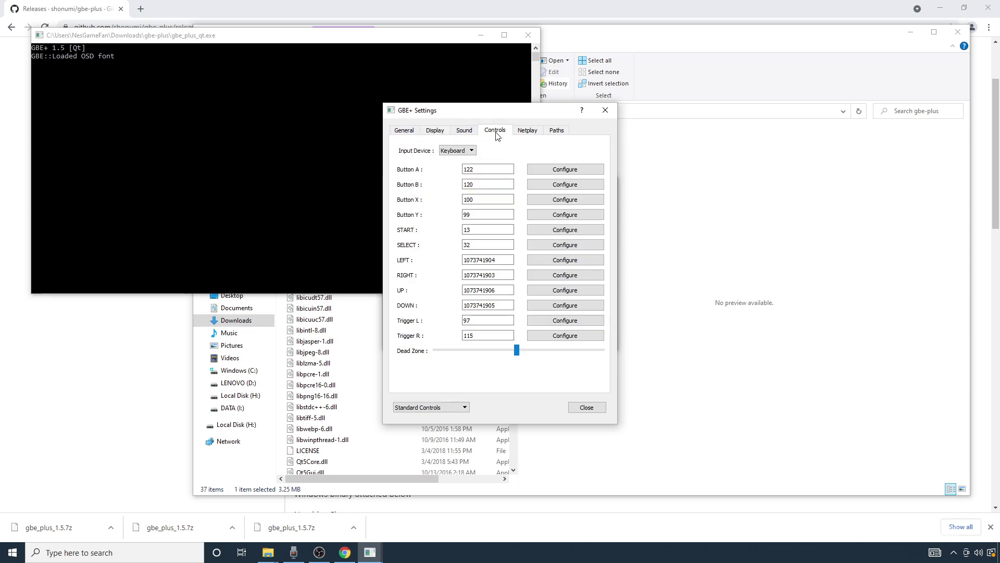
pyautogui.click(547, 170)
pyautogui.press('f')
pyautogui.press('d')
pyautogui.press('s')
pyautogui.press('a')
pyautogui.press('2')
pyautogui.press('1')
pyautogui.press('Left')
pyautogui.press('Right')
pyautogui.press('Up')
pyautogui.press('Down')
pyautogui.press('a')
pyautogui.click(591, 412)
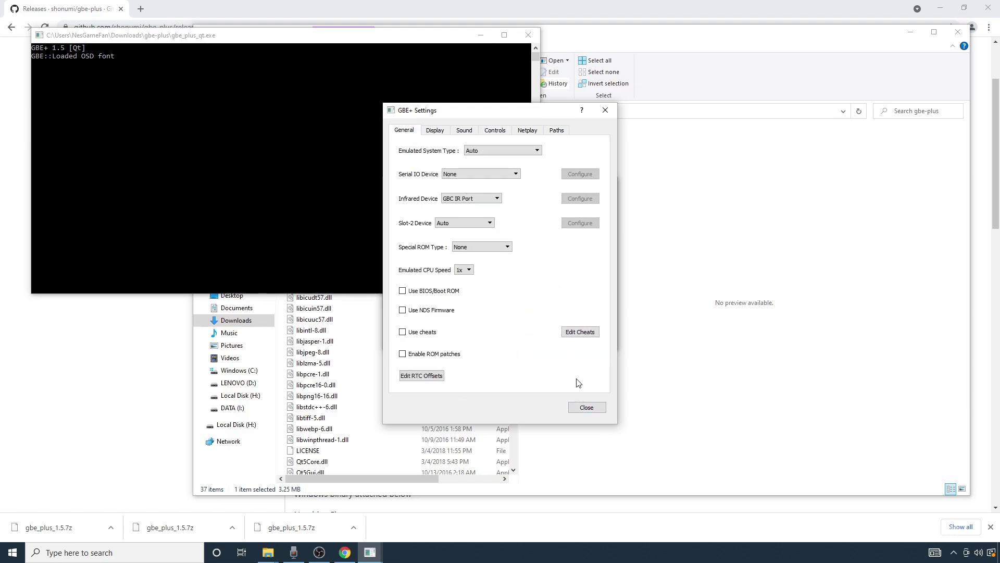
pyautogui.click(588, 409)
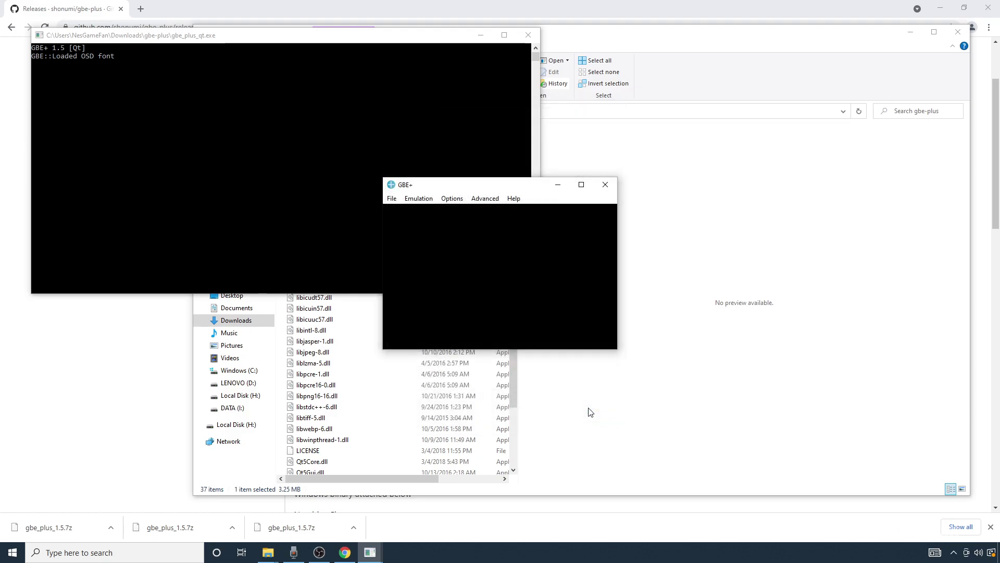
# Step: Load the Super Mario Land.gb ROM from the Downloads folder
pyautogui.click(392, 199)
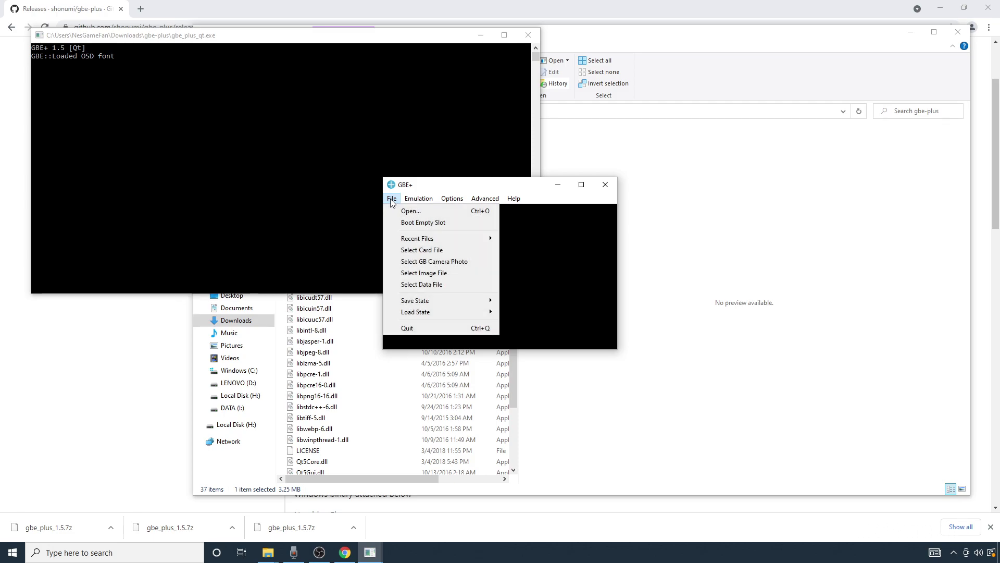
pyautogui.click(399, 208)
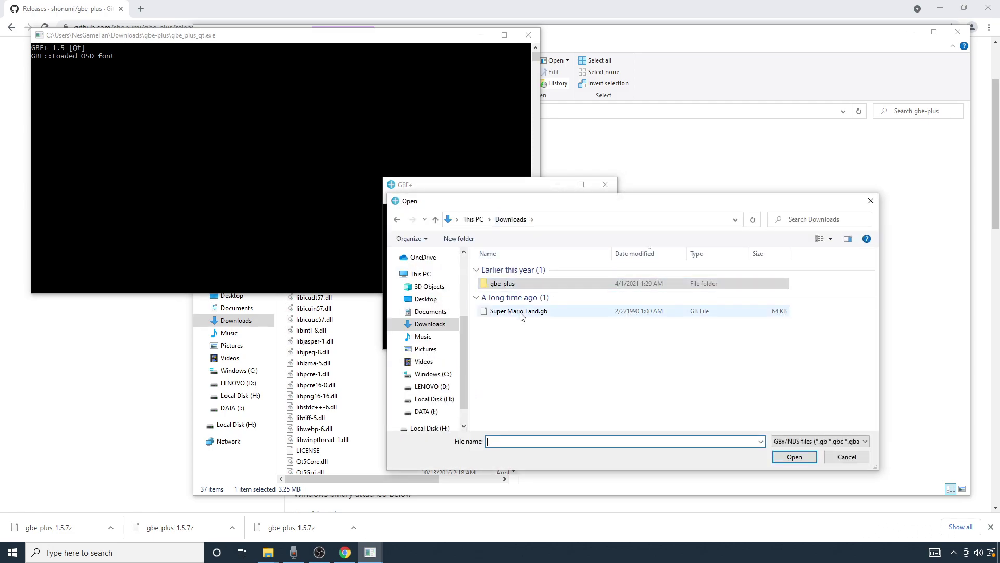
pyautogui.doubleClick(520, 311)
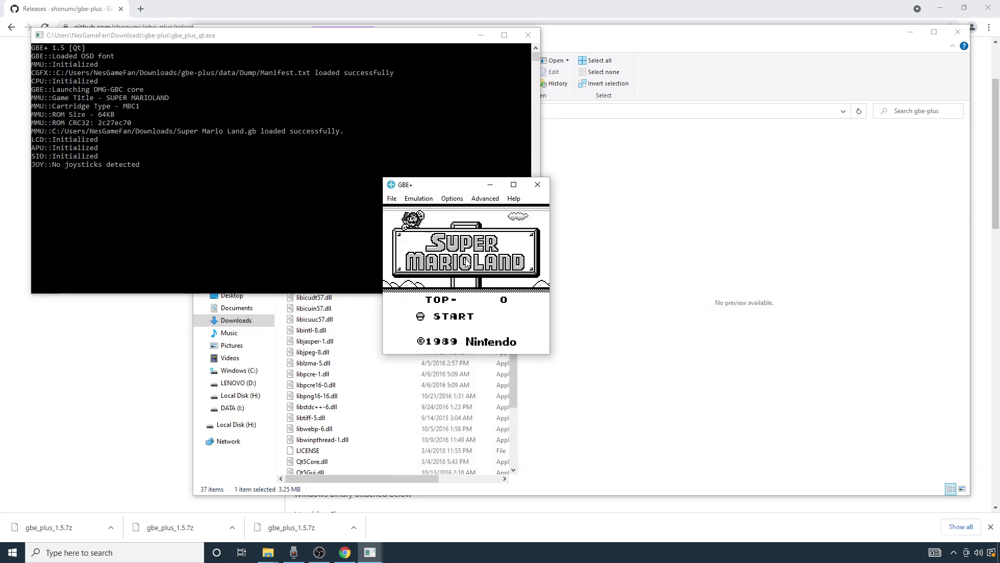
# Step: Review the emulator's sound settings and return to the game's title screen
pyautogui.click(451, 199)
pyautogui.click(464, 238)
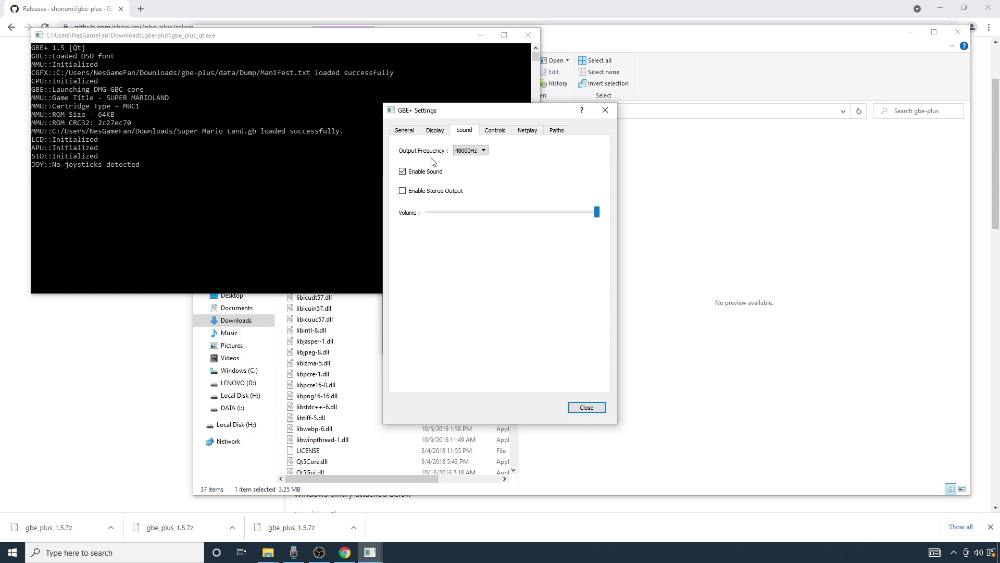
pyautogui.click(587, 407)
pyautogui.click(392, 198)
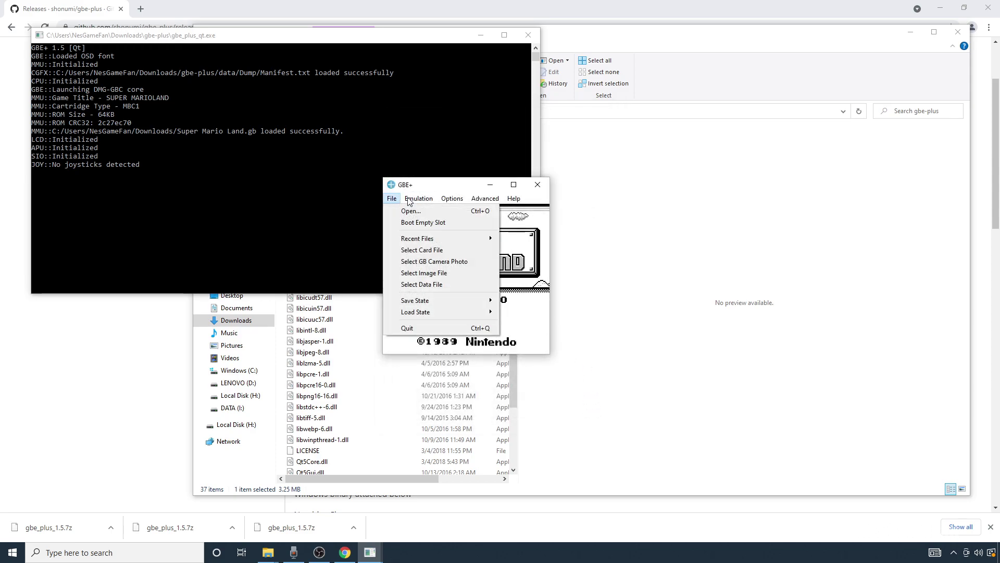
pyautogui.press('Escape')
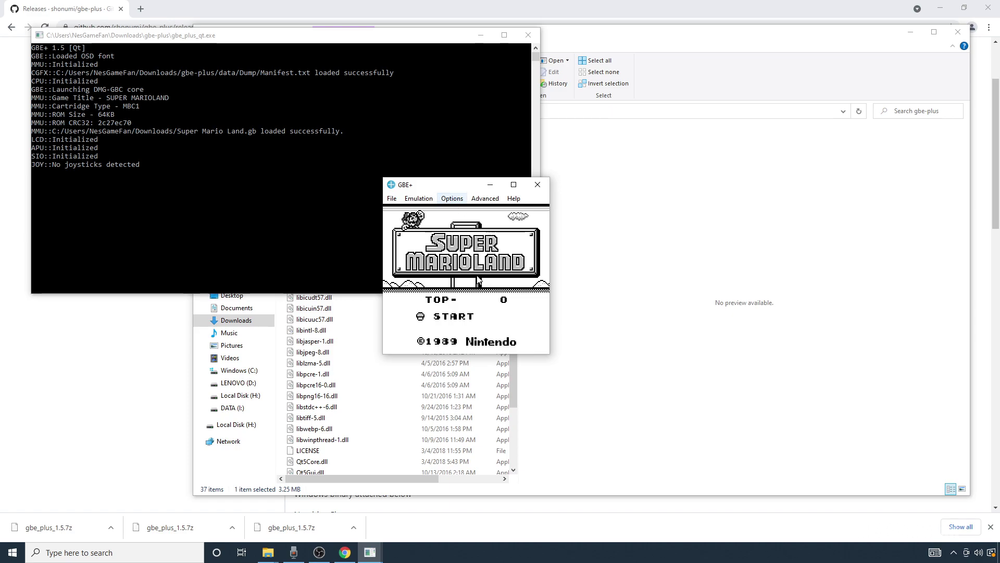
# Step: Start the game from its title screen and open the Custom Graphics window on World 1-1
pyautogui.press('Return')
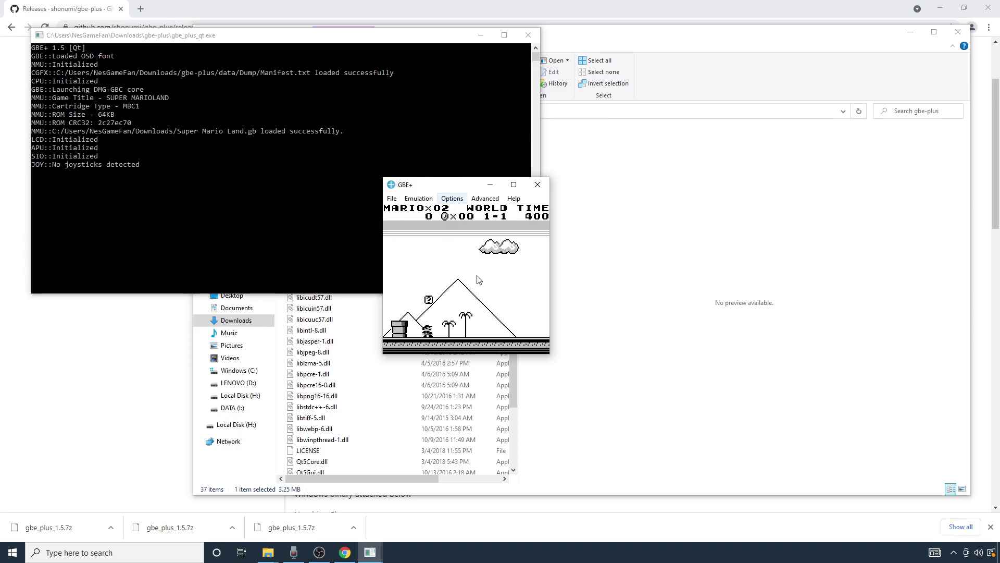
pyautogui.click(489, 201)
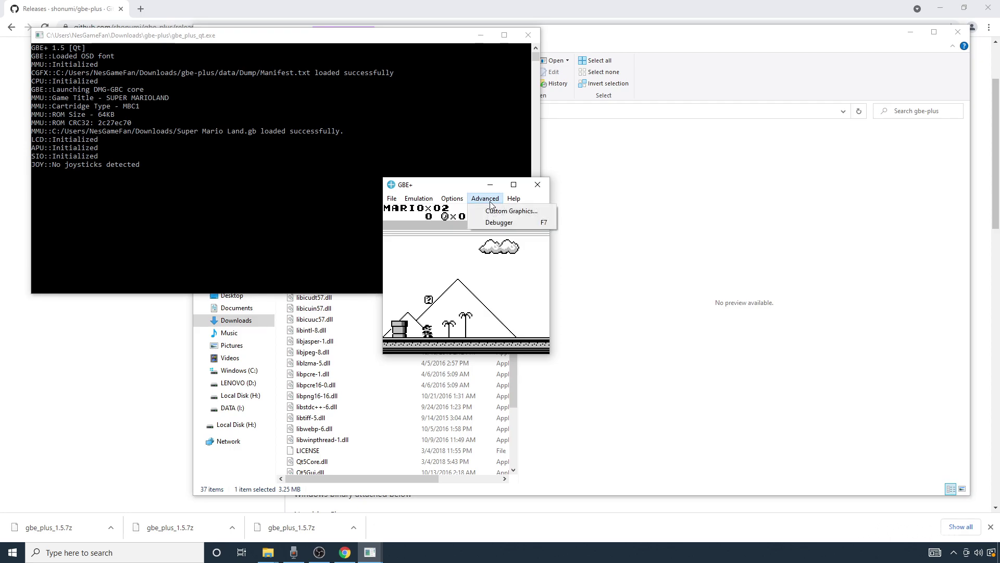
pyautogui.click(502, 212)
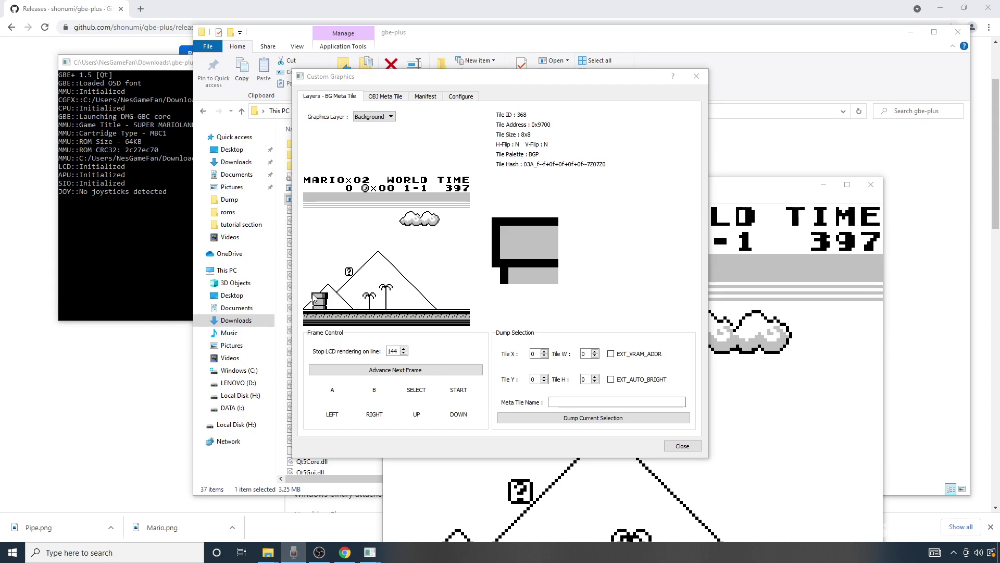
# Step: Select the 2x2-tile pipe on the Background layer, dump it as a meta tile named Pipe, and check its manifest entry
pyautogui.click(315, 299)
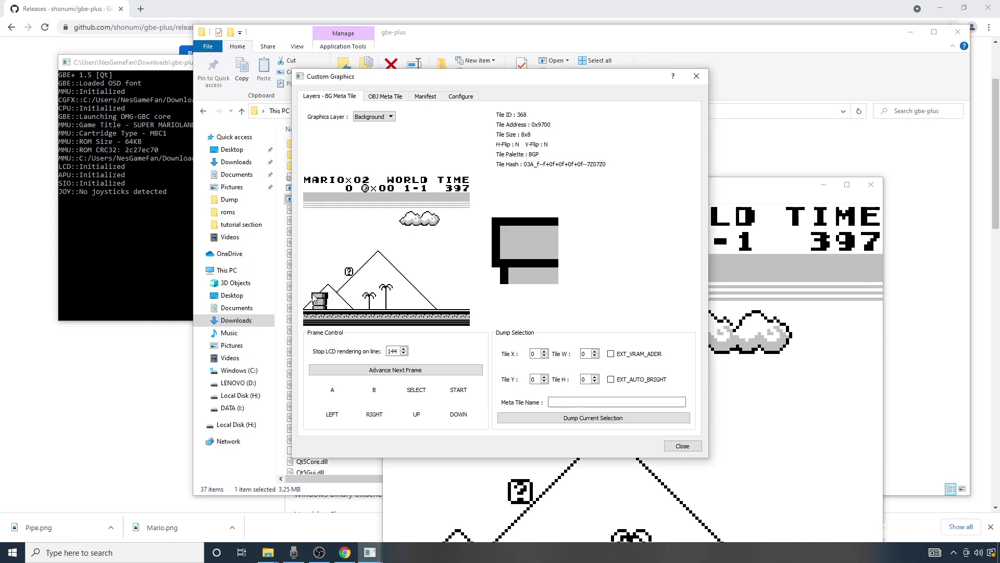
pyautogui.moveTo(315, 299); pyautogui.dragTo(324, 309)
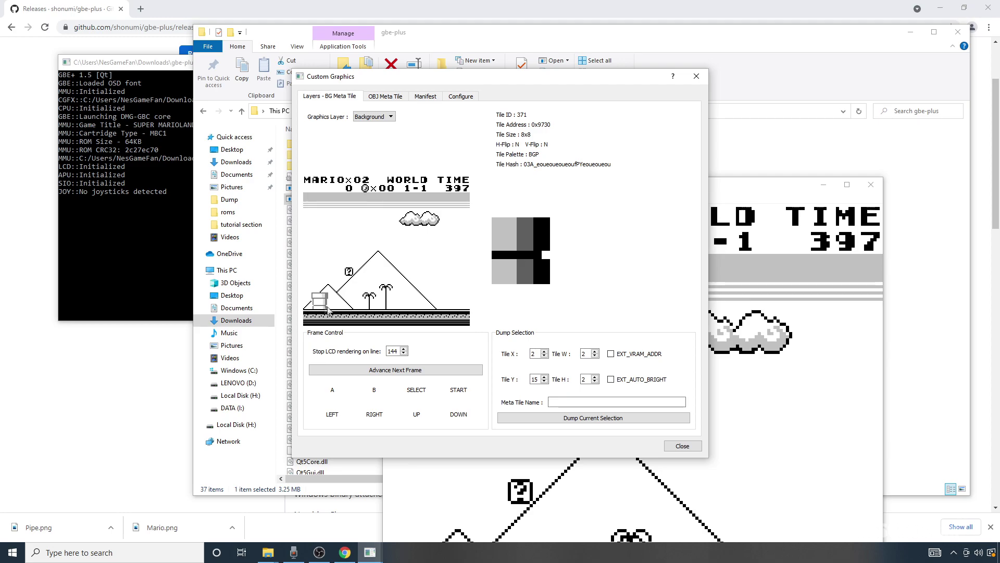
pyautogui.click(590, 405)
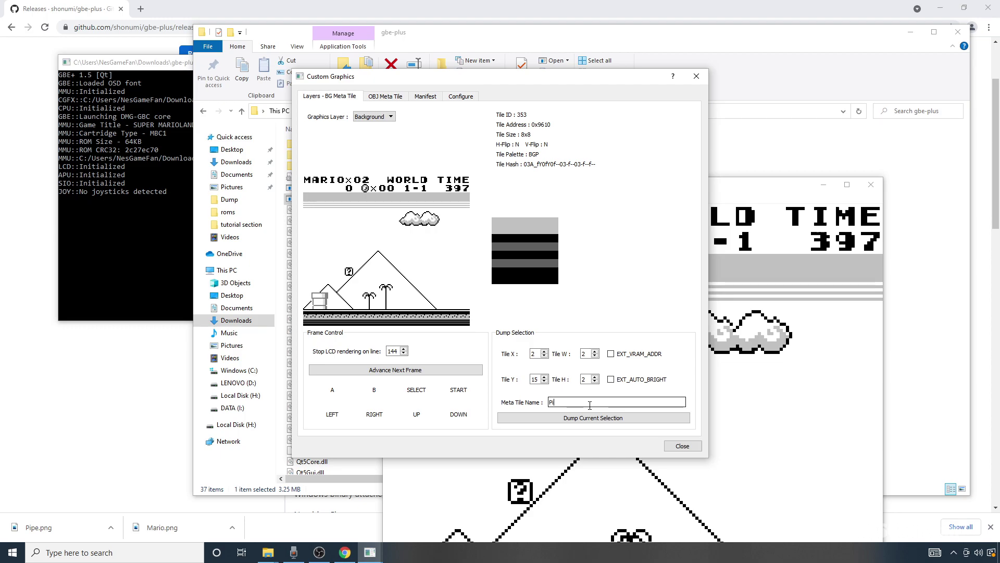
pyautogui.write('Pipe')
pyautogui.click(581, 423)
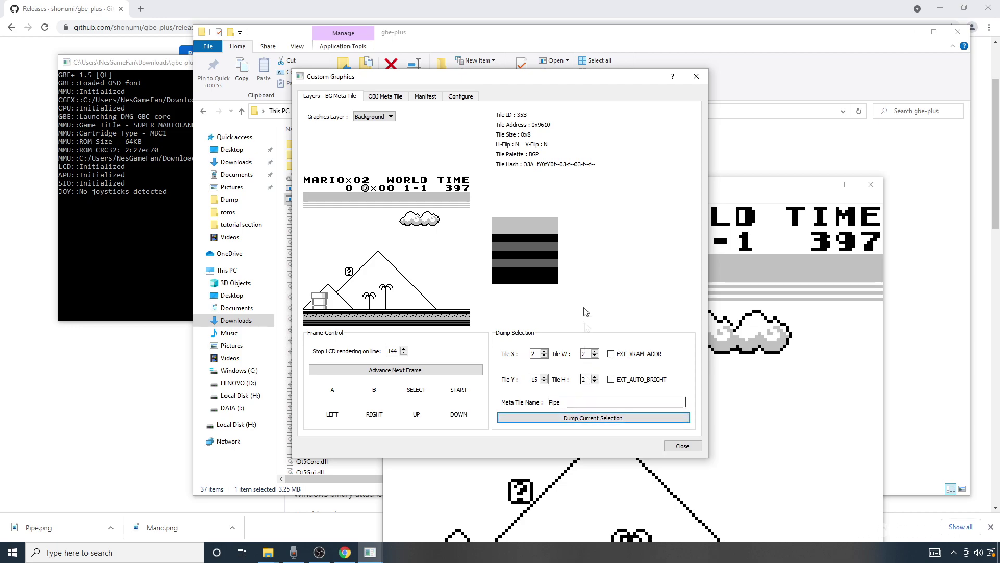
pyautogui.click(425, 99)
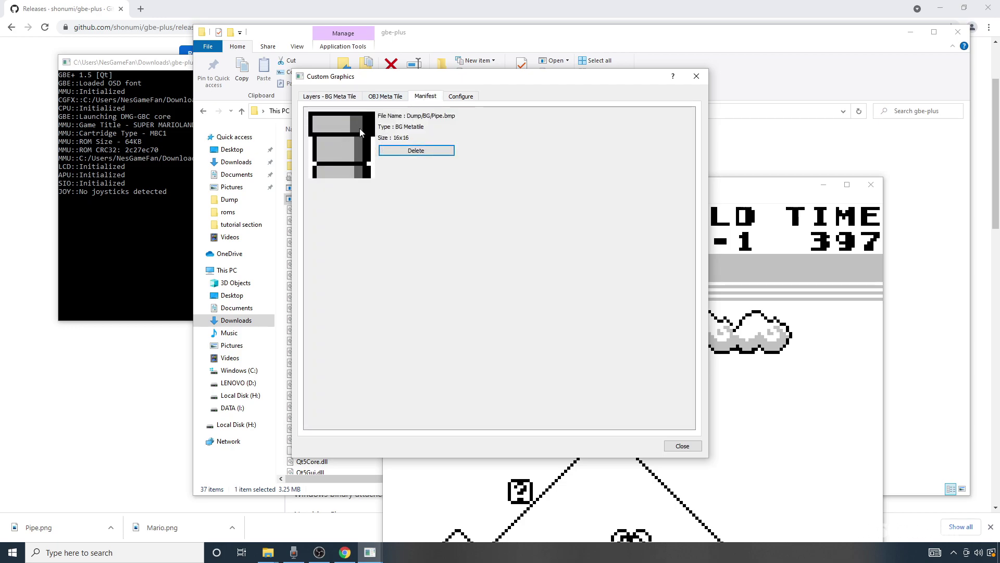
# Step: Change the displayed graphics layer to OBJ to inspect Mario's sprite tiles
pyautogui.click(385, 99)
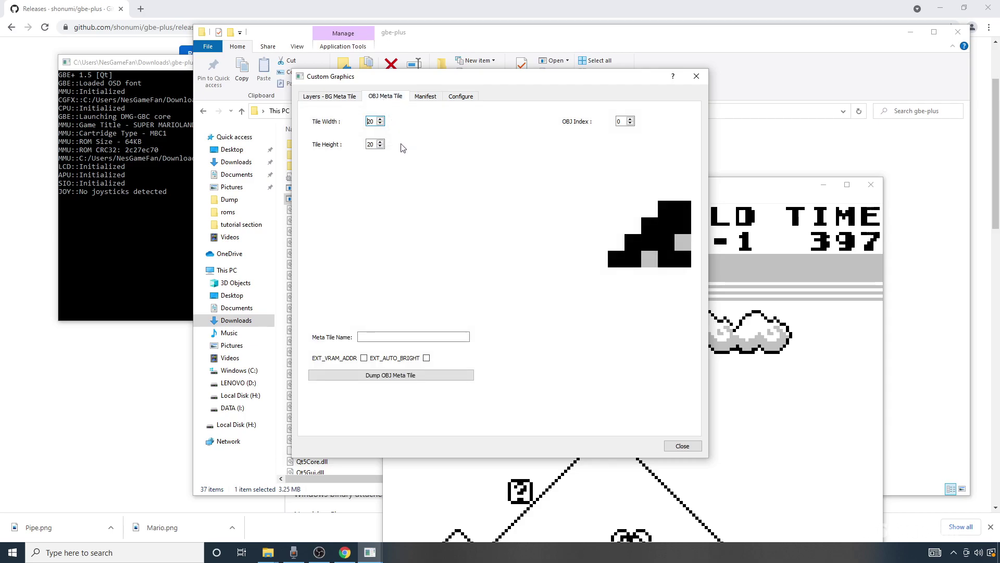
pyautogui.click(344, 99)
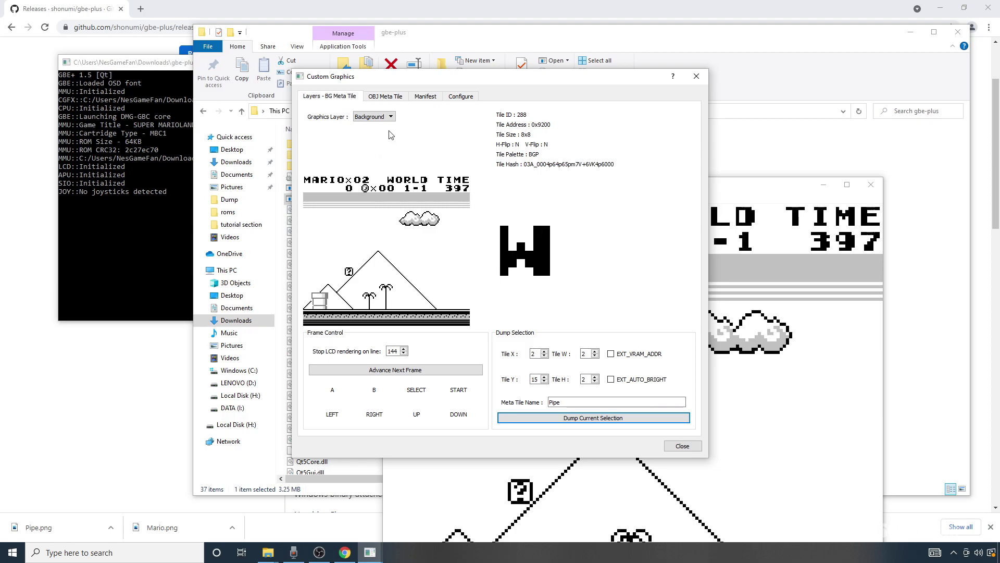
pyautogui.click(384, 117)
pyautogui.click(368, 142)
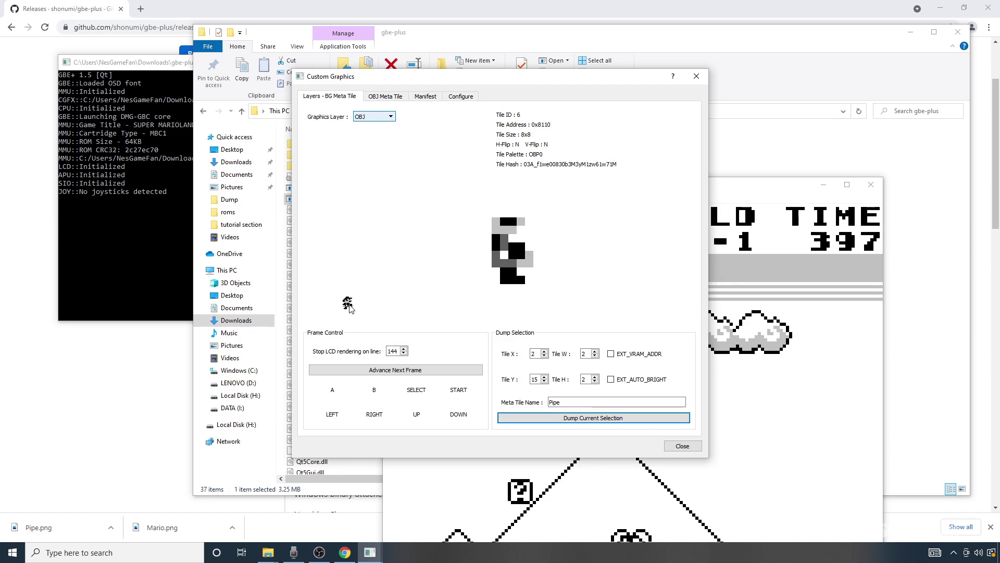
# Step: Set the OBJ meta tile's width and height to 2, and have the transparency color added automatically when dumping OBJs
pyautogui.click(391, 100)
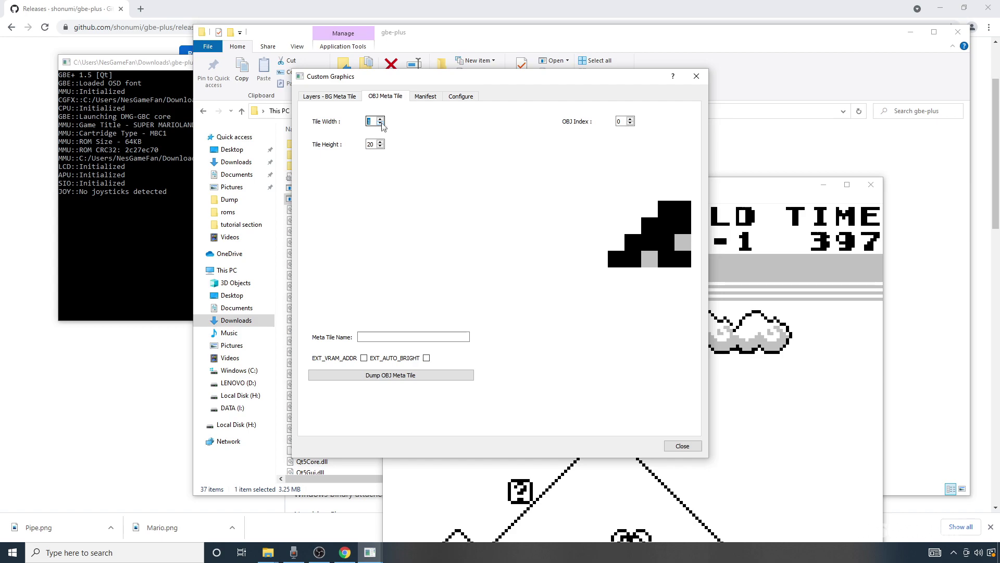
pyautogui.click(380, 147)
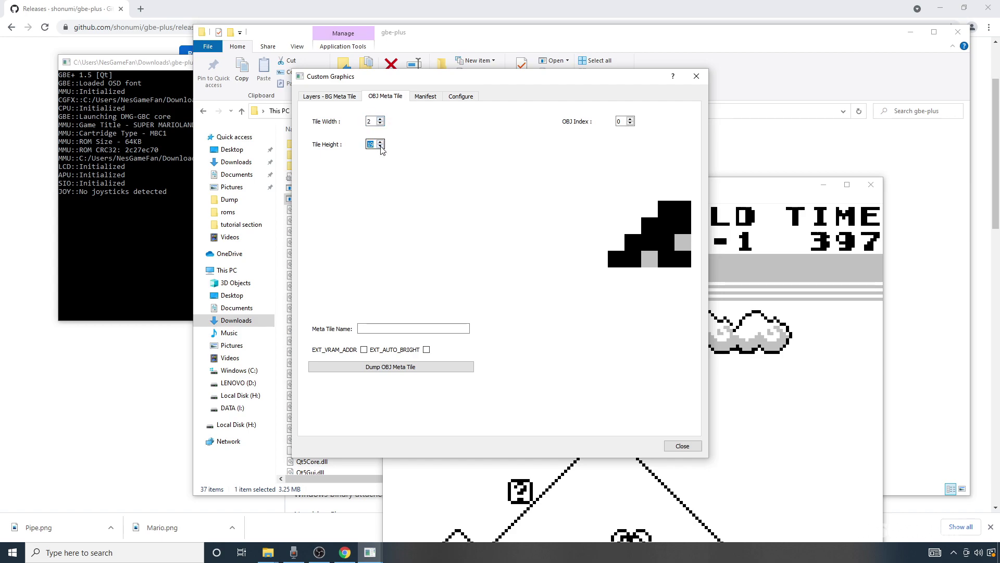
pyautogui.click(380, 147)
pyautogui.click(381, 146)
pyautogui.click(380, 147)
pyautogui.click(381, 146)
pyautogui.click(380, 147)
pyautogui.click(380, 146)
pyautogui.click(381, 147)
pyautogui.click(380, 146)
pyautogui.click(380, 146)
pyautogui.click(380, 146)
pyautogui.click(380, 147)
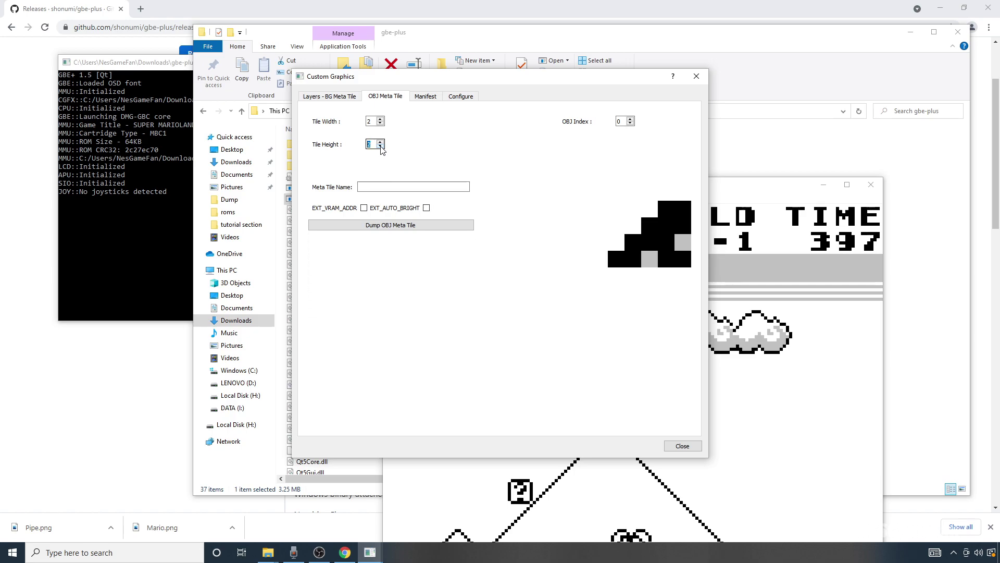
pyautogui.click(459, 99)
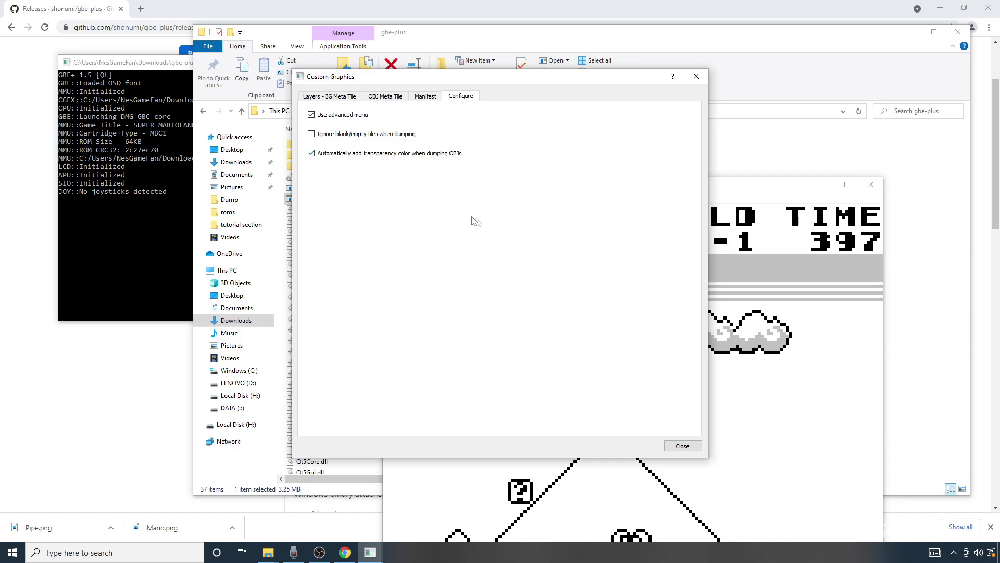
pyautogui.click(386, 96)
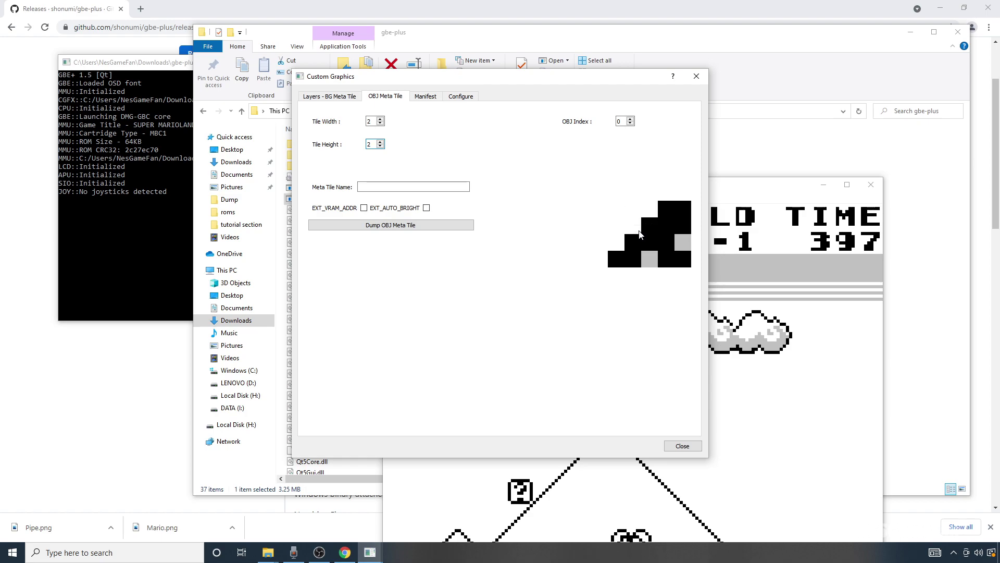
# Step: Assemble the small Mario sprite in the 2x2 meta tile grid from its four OBJ tiles, ending with OBJ index 6
pyautogui.click(630, 119)
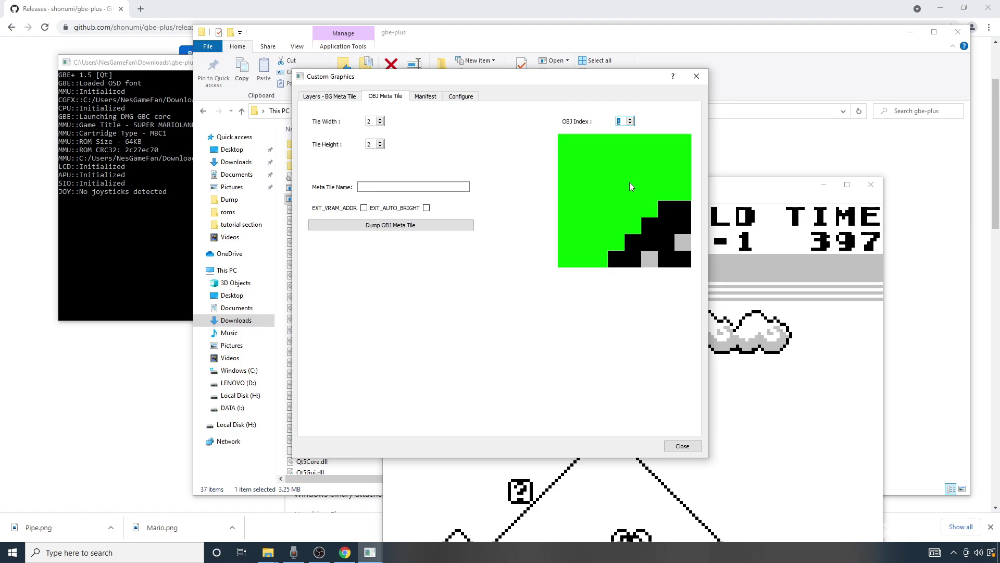
pyautogui.click(312, 162)
pyautogui.click(630, 119)
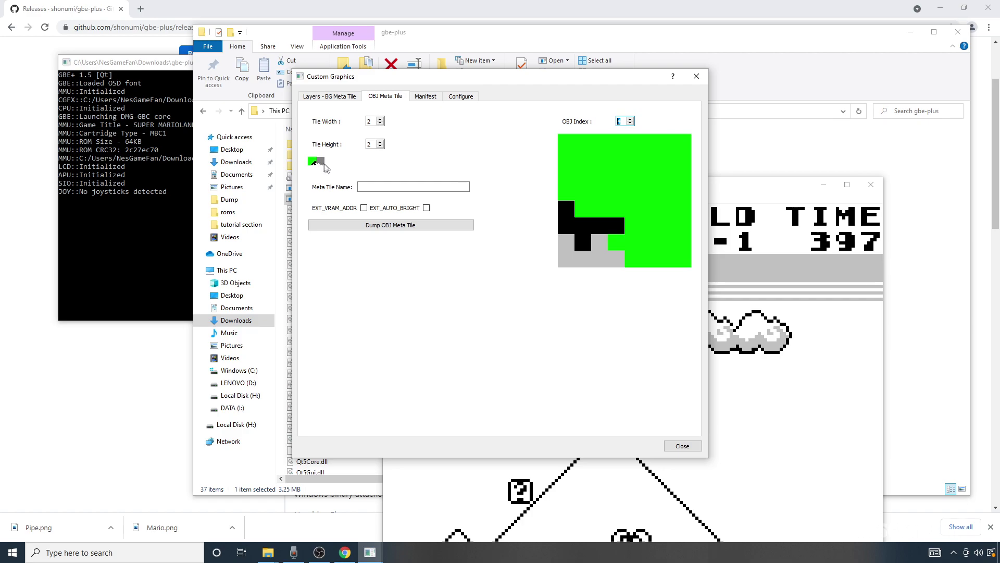
pyautogui.click(630, 119)
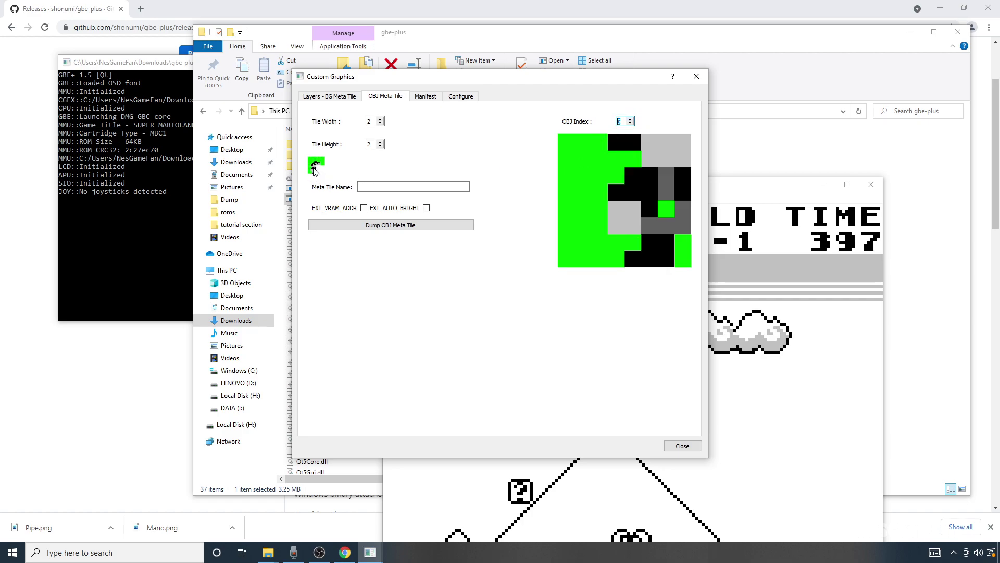
pyautogui.click(631, 118)
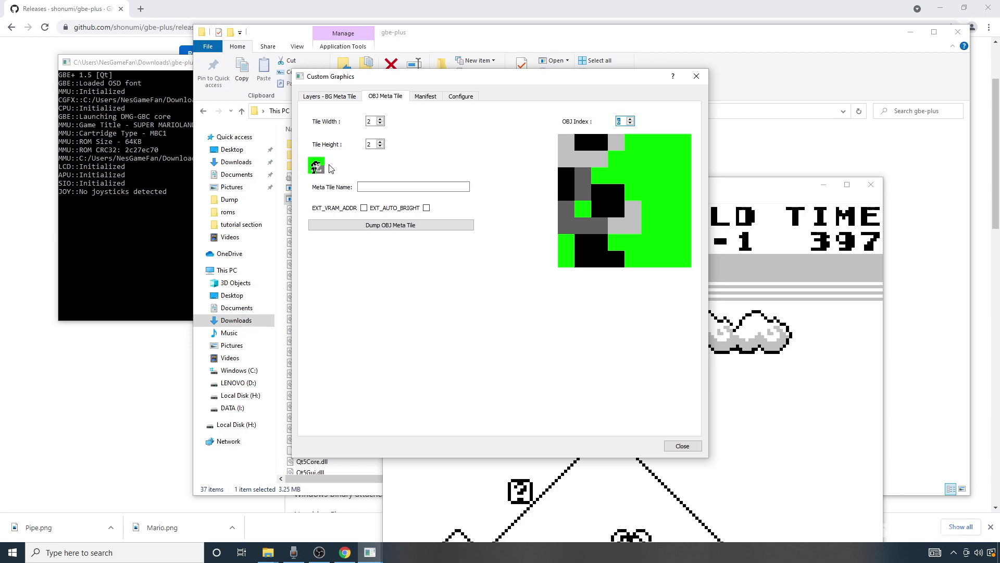
# Step: Name the OBJ meta tile SmallMario, dump it, and check its manifest entry
pyautogui.click(373, 187)
pyautogui.write('SmallMario')
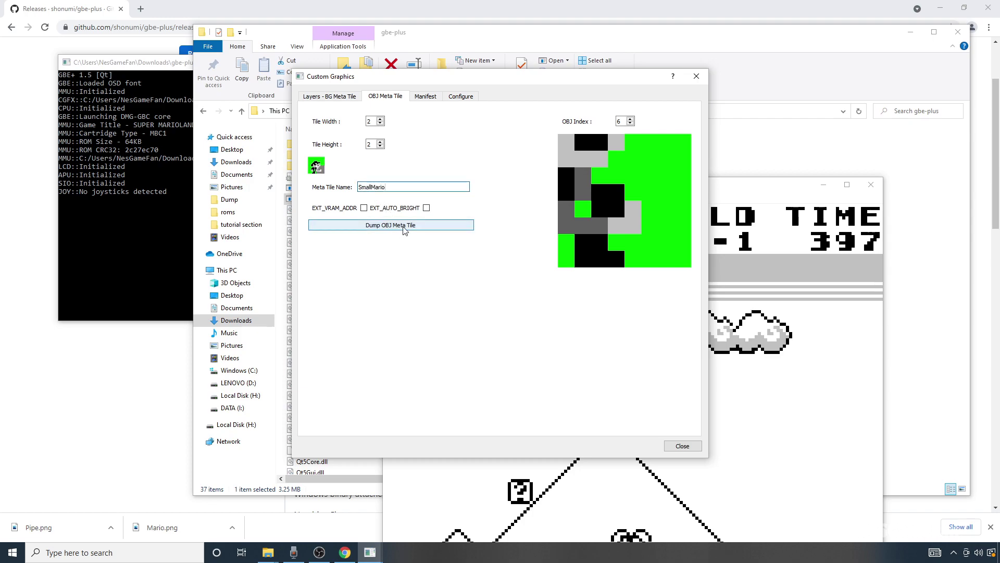
pyautogui.click(404, 229)
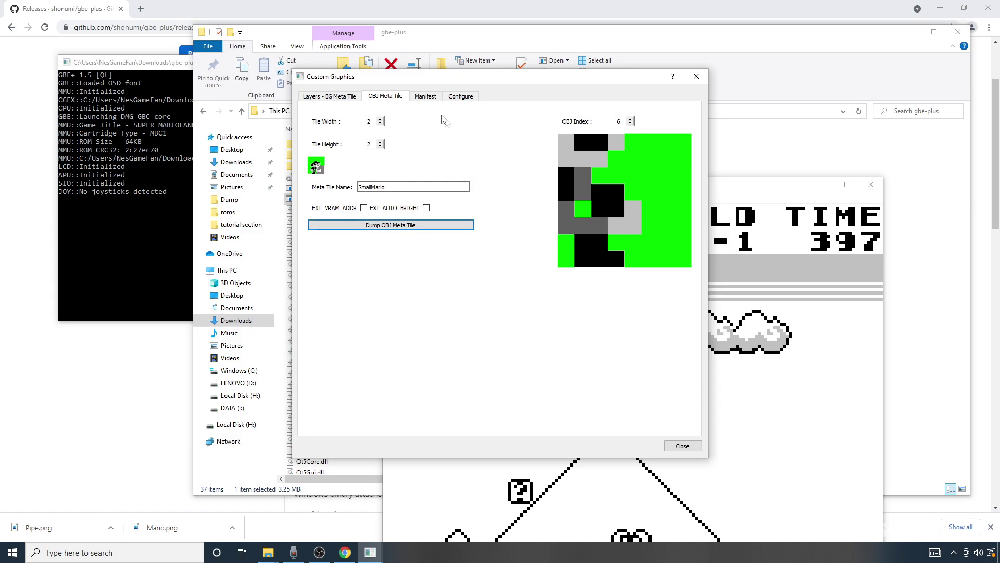
pyautogui.click(426, 96)
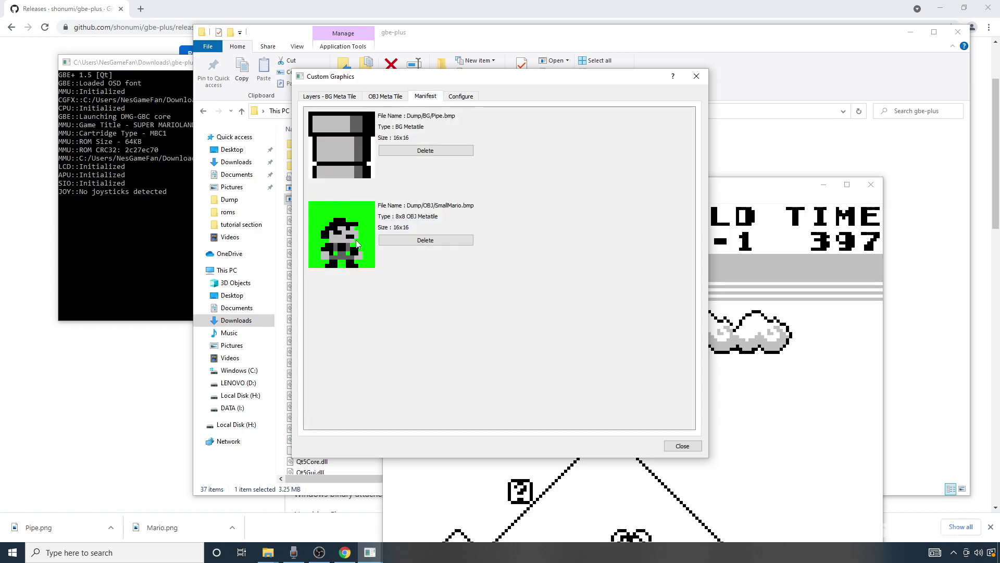
# Step: Launch Adobe Photoshop
pyautogui.click(294, 552)
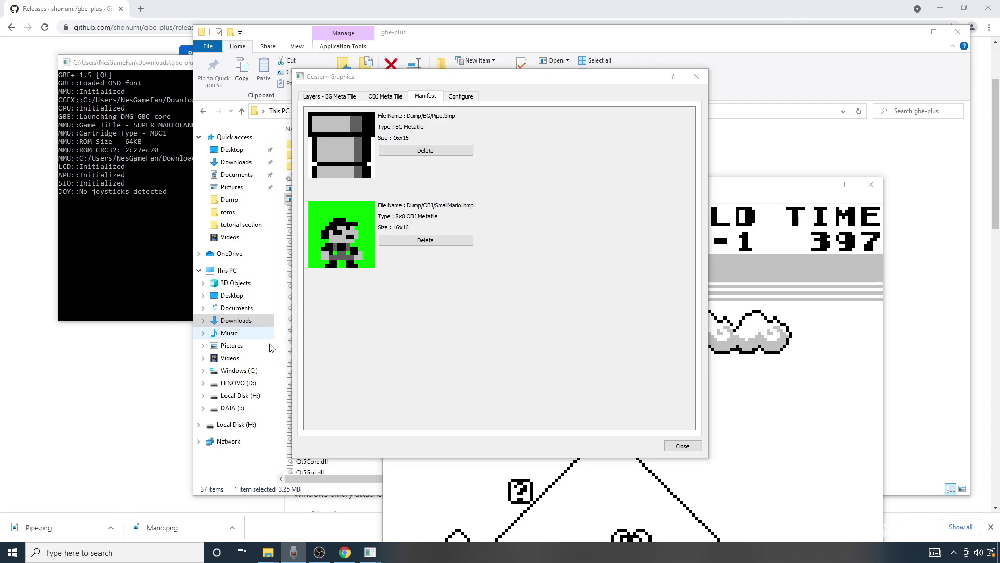
pyautogui.click(18, 555)
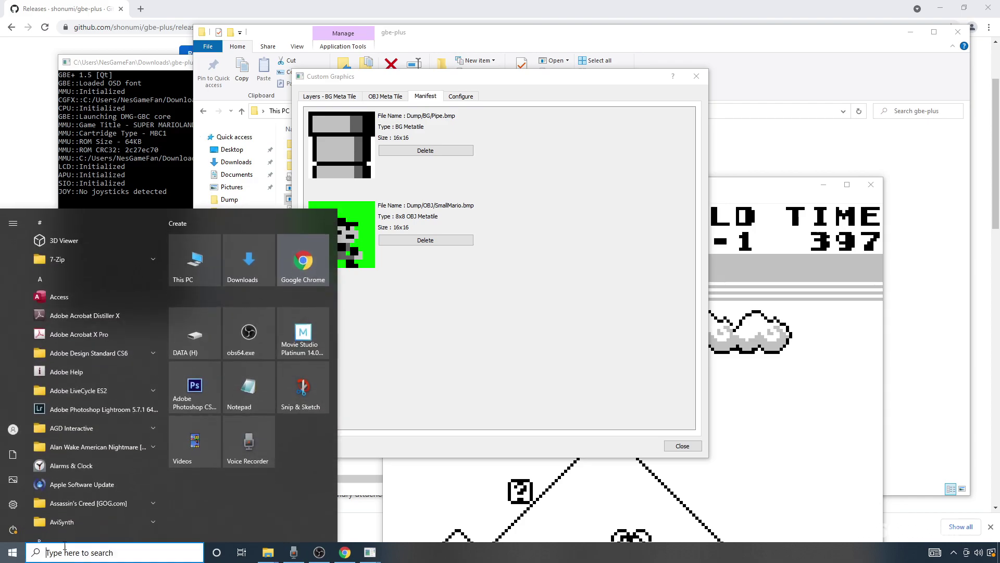
pyautogui.click(187, 384)
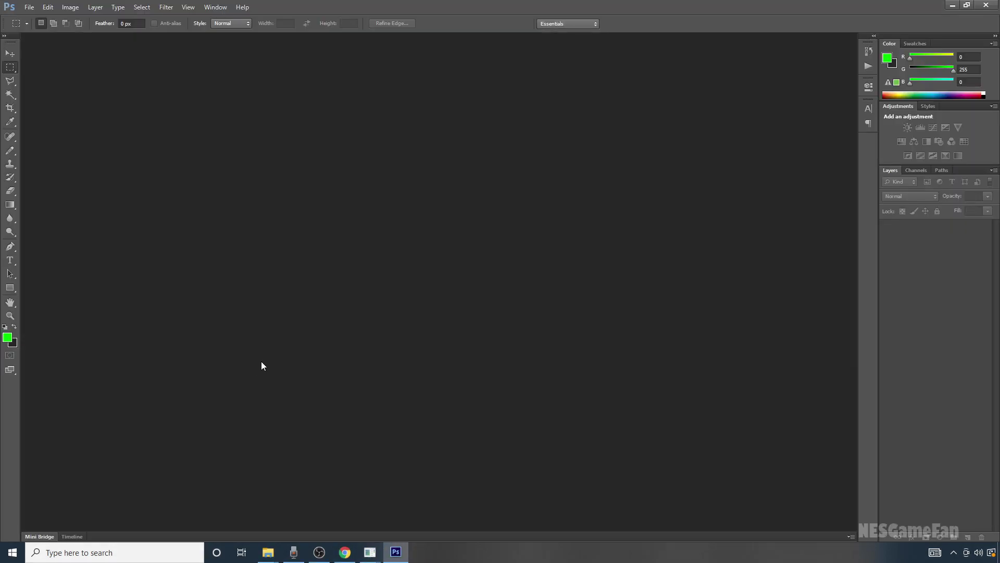
# Step: Open the dumped Pipe image from the BG dump folder inside the gbe-plus data folder
pyautogui.click(30, 7)
pyautogui.click(48, 29)
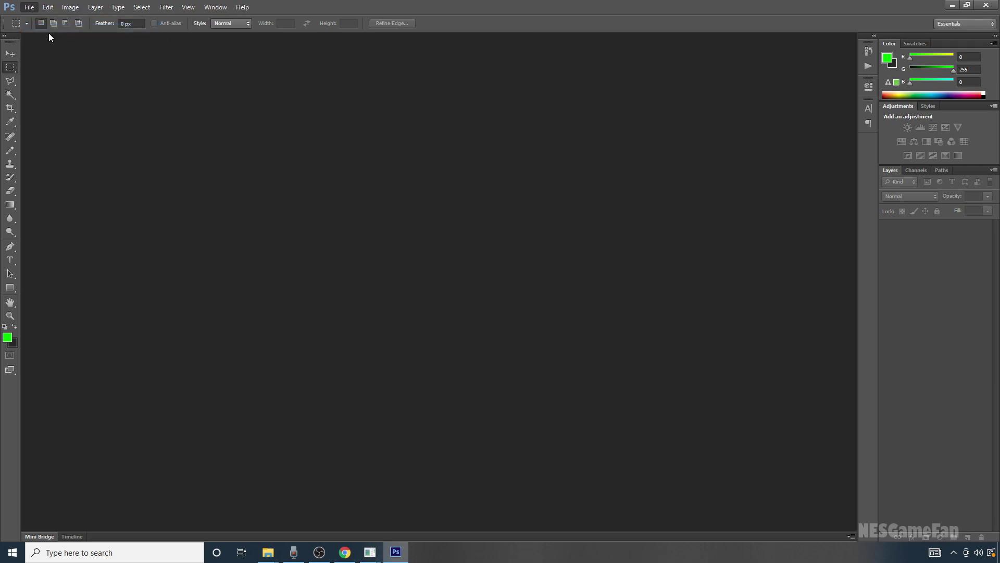
pyautogui.doubleClick(471, 134)
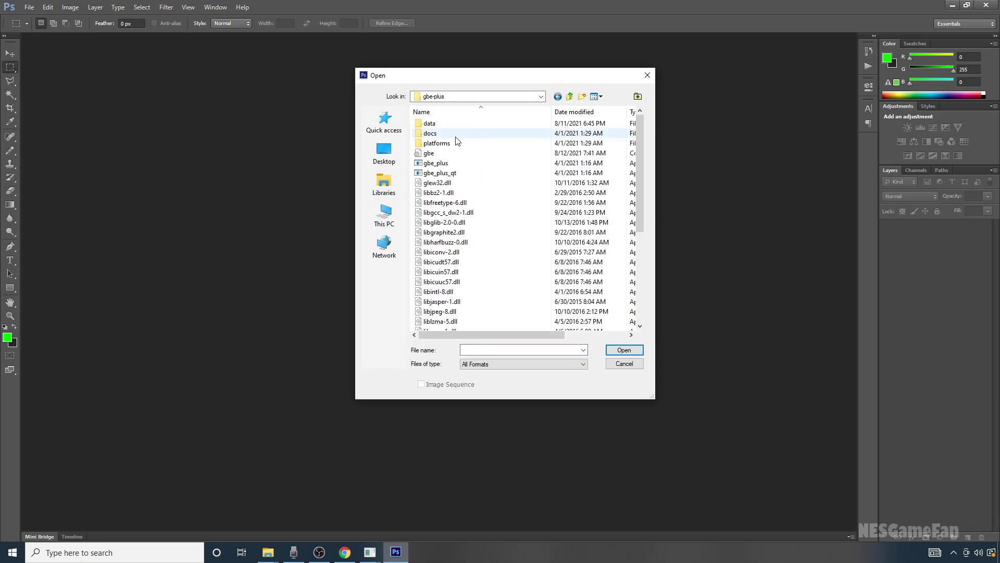
pyautogui.doubleClick(442, 125)
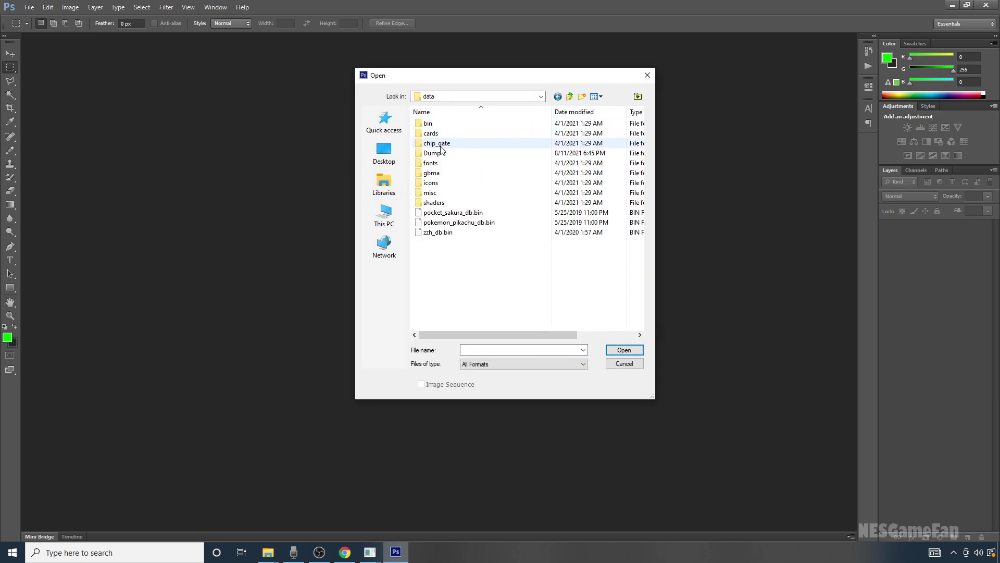
pyautogui.click(440, 154)
pyautogui.doubleClick(441, 153)
pyautogui.doubleClick(432, 124)
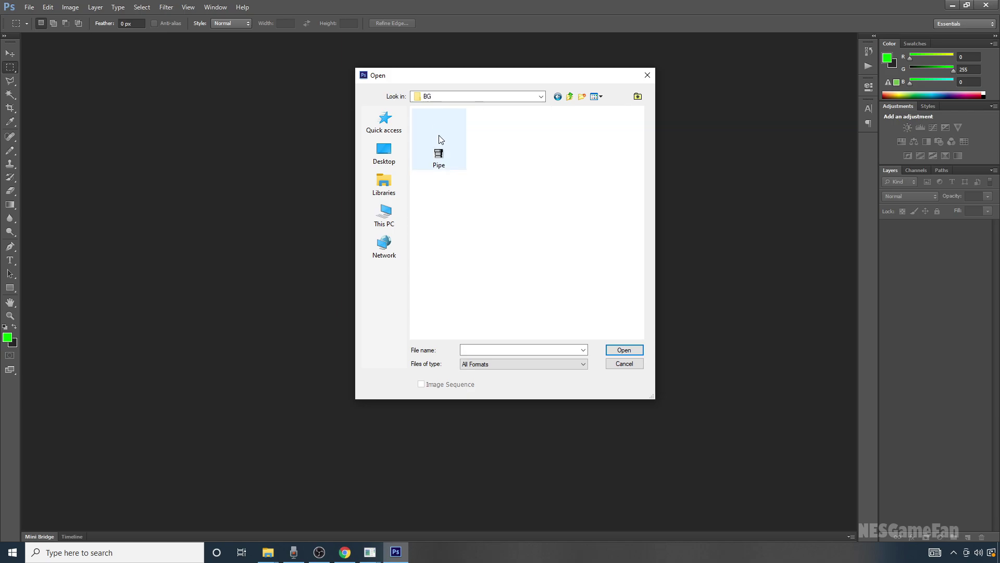
pyautogui.doubleClick(439, 156)
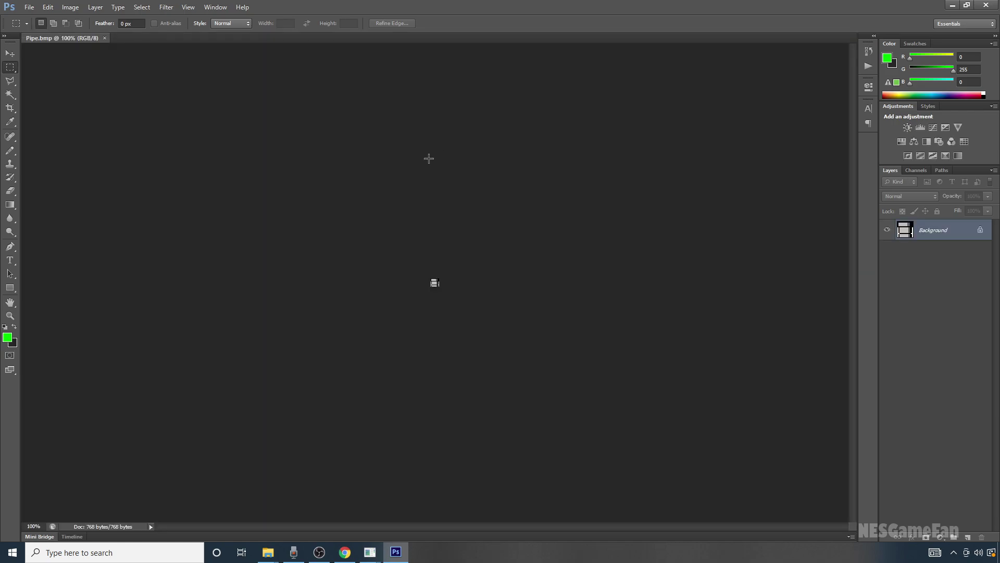
# Step: Scale the pipe image to 200 percent with resampling that keeps hard pixel edges, and save it
pyautogui.click(71, 11)
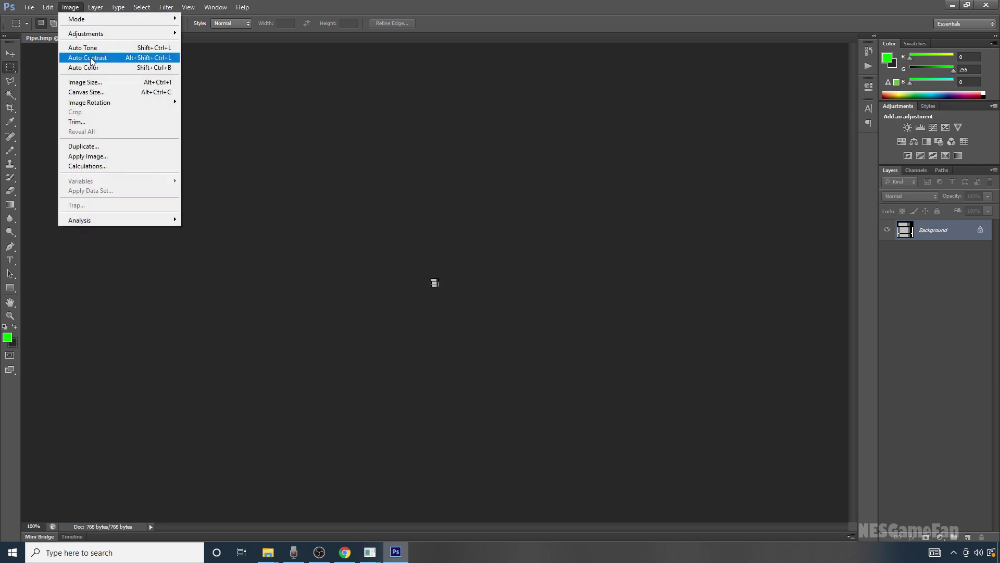
pyautogui.click(104, 86)
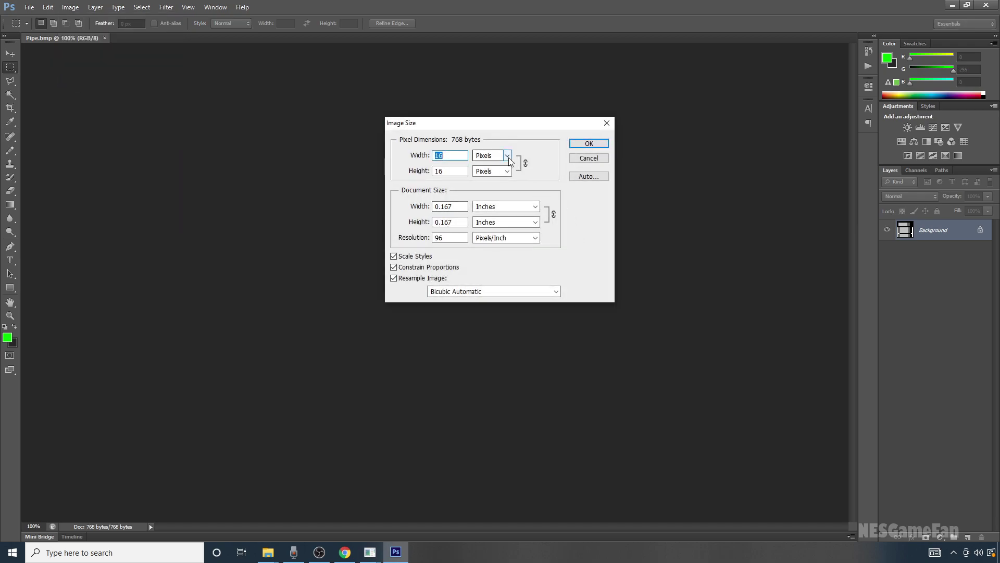
pyautogui.click(500, 155)
pyautogui.click(498, 166)
pyautogui.moveTo(446, 155); pyautogui.dragTo(382, 151)
pyautogui.write('200')
pyautogui.click(513, 292)
pyautogui.click(476, 302)
pyautogui.click(594, 145)
pyautogui.hotkey('ctrl', '+')
pyautogui.hotkey('ctrl', '+')
pyautogui.hotkey('ctrl', '+')
pyautogui.hotkey('ctrl', '+')
pyautogui.hotkey('ctrl', '+')
pyautogui.hotkey('ctrl', '+')
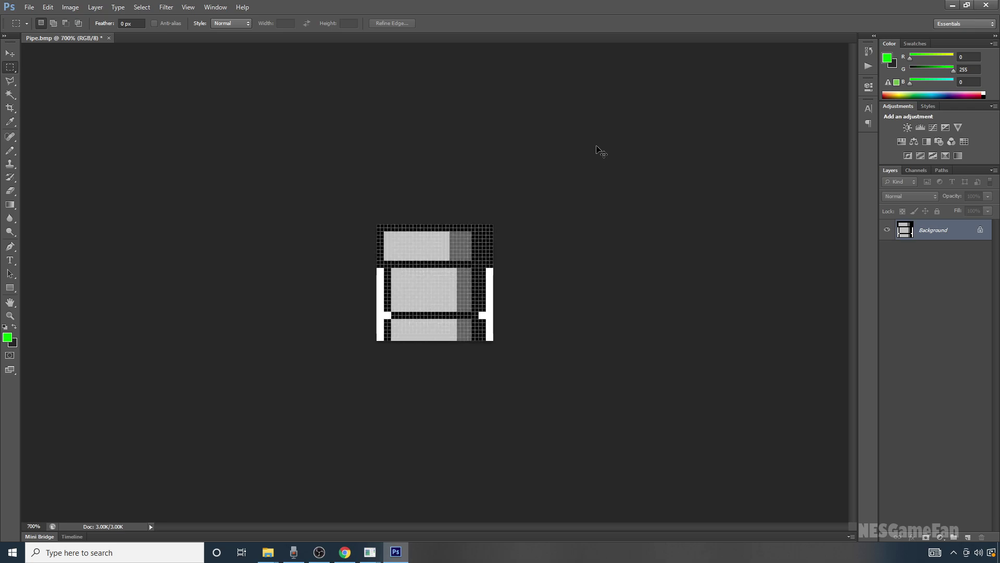
pyautogui.hotkey('ctrl', 's')
# Step: Open the dumped SmallMario image from the OBJ dump folder
pyautogui.click(30, 6)
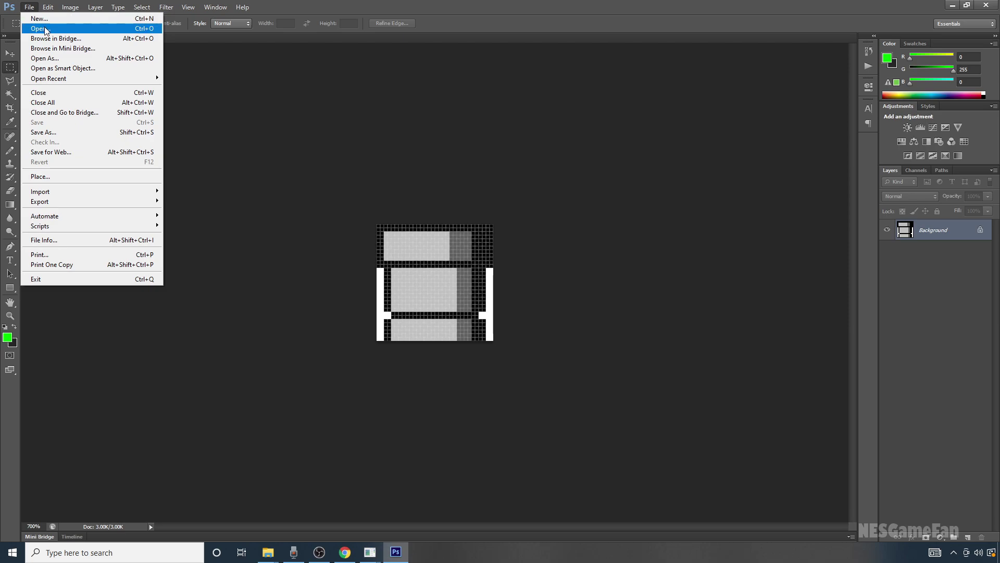
pyautogui.click(46, 28)
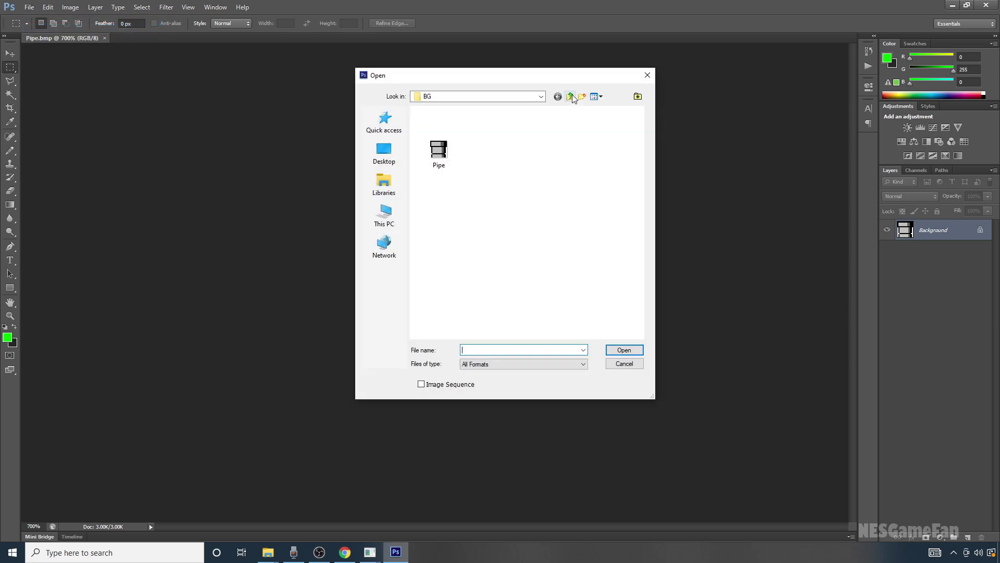
pyautogui.click(571, 96)
pyautogui.doubleClick(441, 134)
pyautogui.click(452, 156)
pyautogui.doubleClick(451, 156)
# Step: Scale the SmallMario image to 200 percent with resampling that keeps hard pixel edges
pyautogui.click(71, 7)
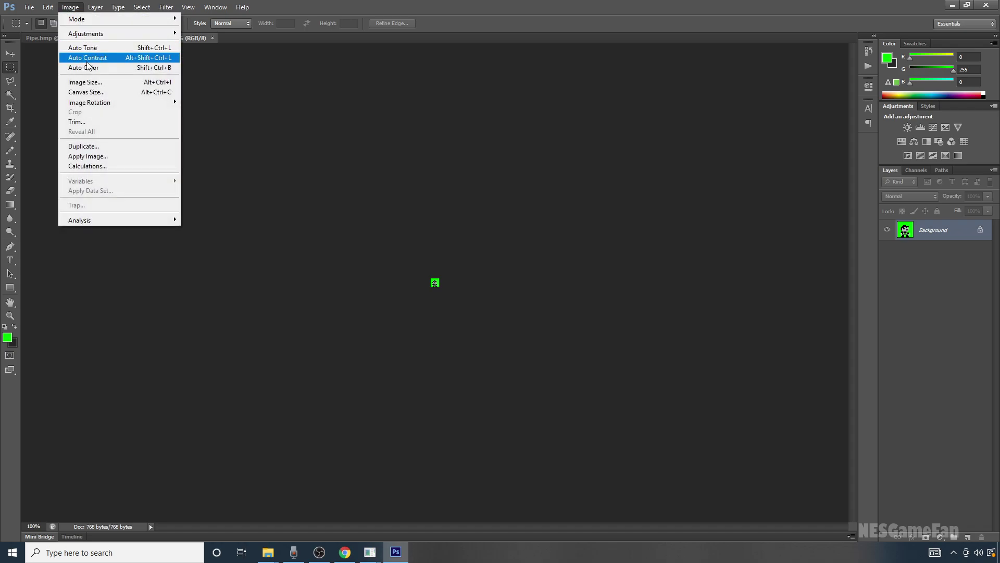
pyautogui.click(85, 82)
pyautogui.click(490, 155)
pyautogui.click(489, 165)
pyautogui.click(447, 156)
pyautogui.doubleClick(447, 157)
pyautogui.write('200')
pyautogui.click(496, 292)
pyautogui.click(450, 303)
pyautogui.click(588, 144)
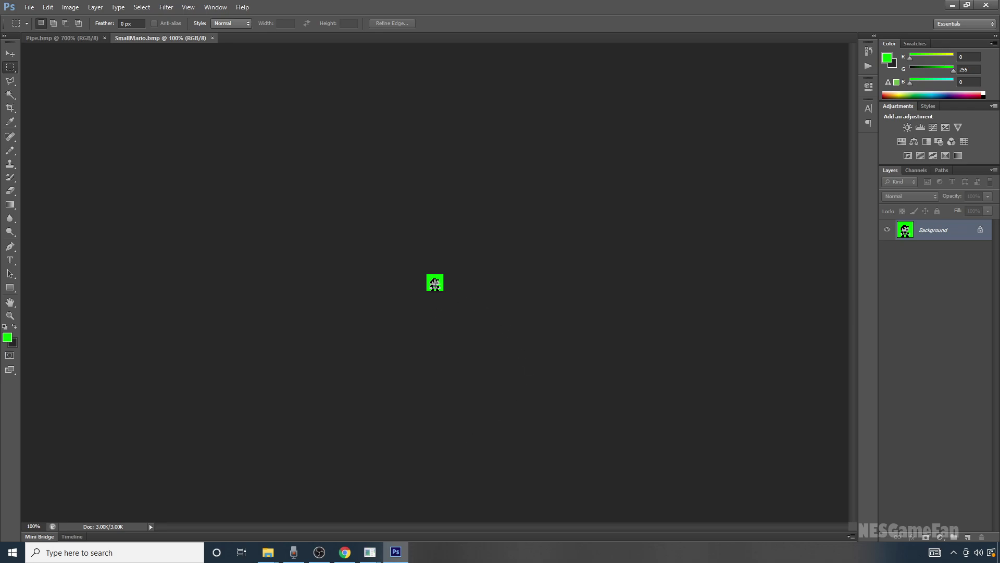
# Step: Switch to Chrome, search for super mario all stars sprites, and open The Spriters Resource page for Super Mario Bros. & The Lost Levels
pyautogui.click(345, 552)
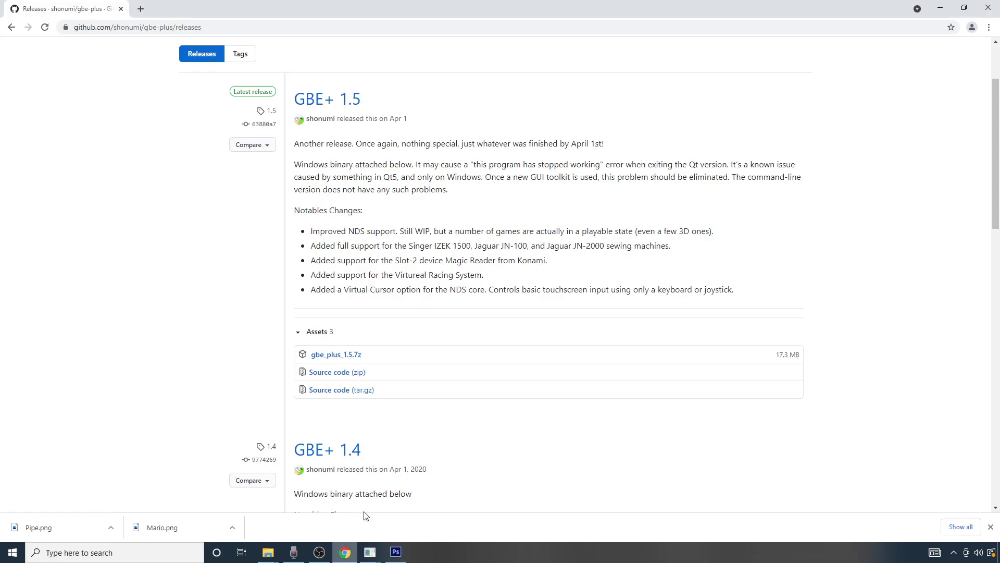
pyautogui.click(141, 8)
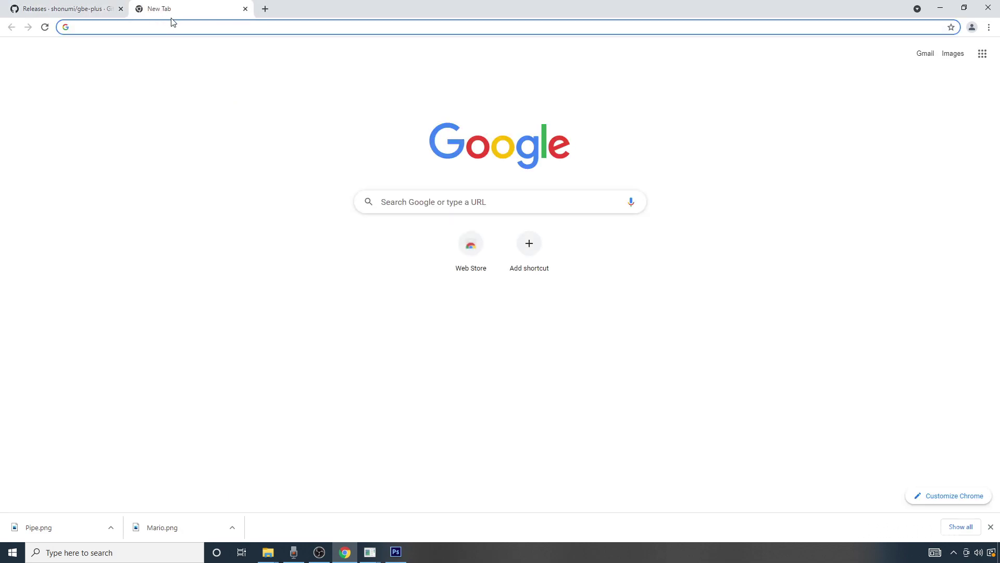
pyautogui.click(184, 27)
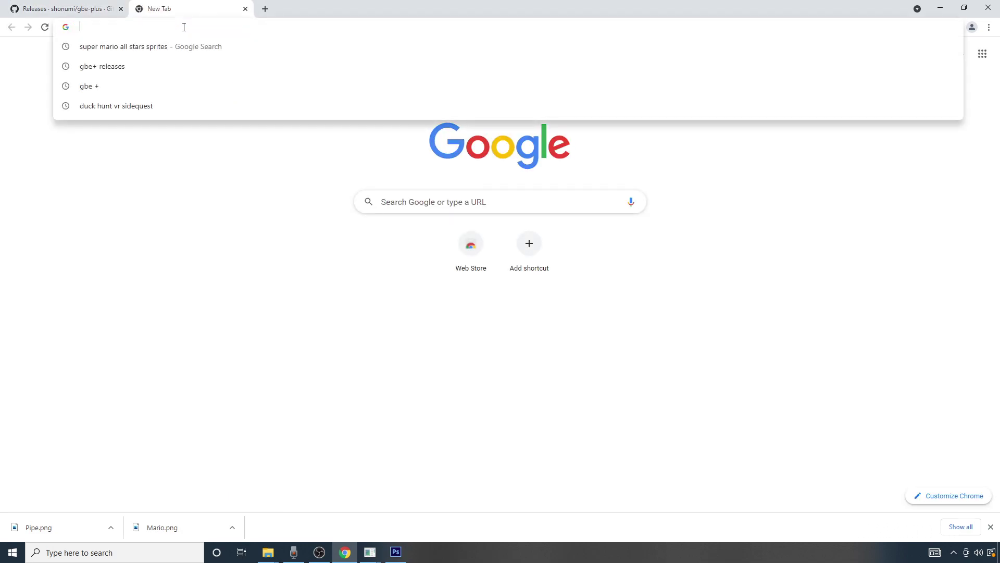
pyautogui.click(177, 52)
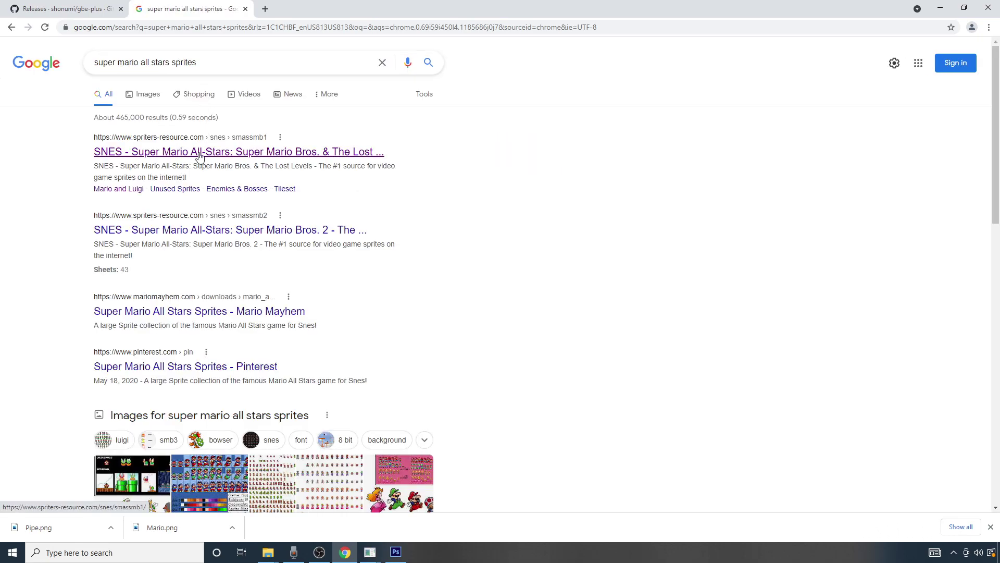
pyautogui.click(199, 154)
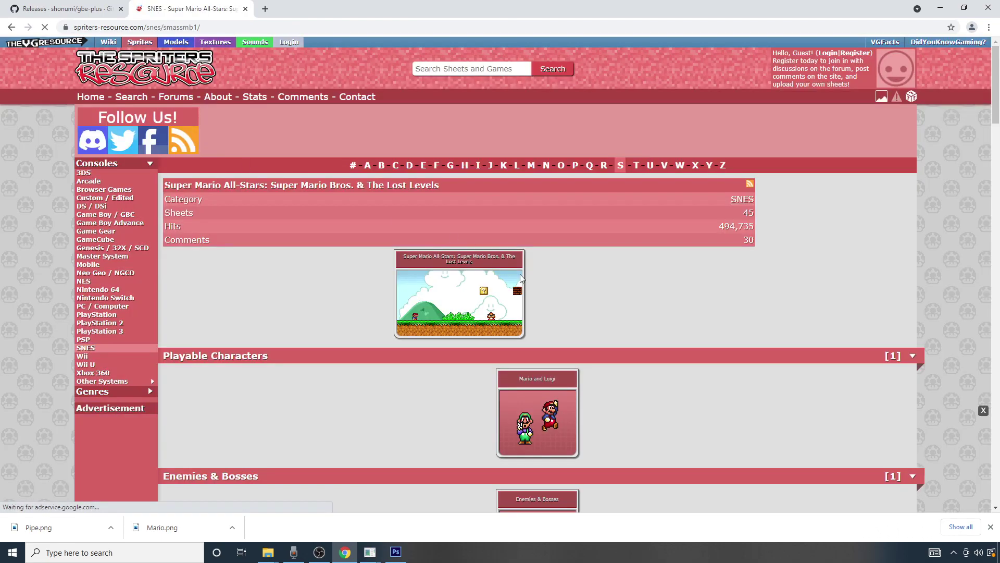
# Step: Open the full-size Mario and Luigi sprite sheet and save it as mario in the Downloads folder
pyautogui.scroll(-3, 612, 286)
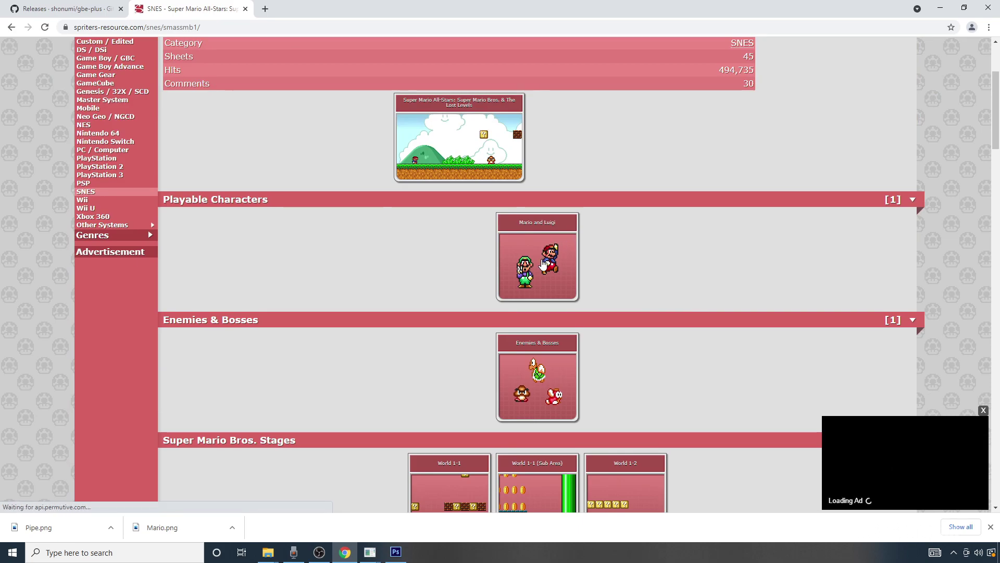
pyautogui.click(542, 265)
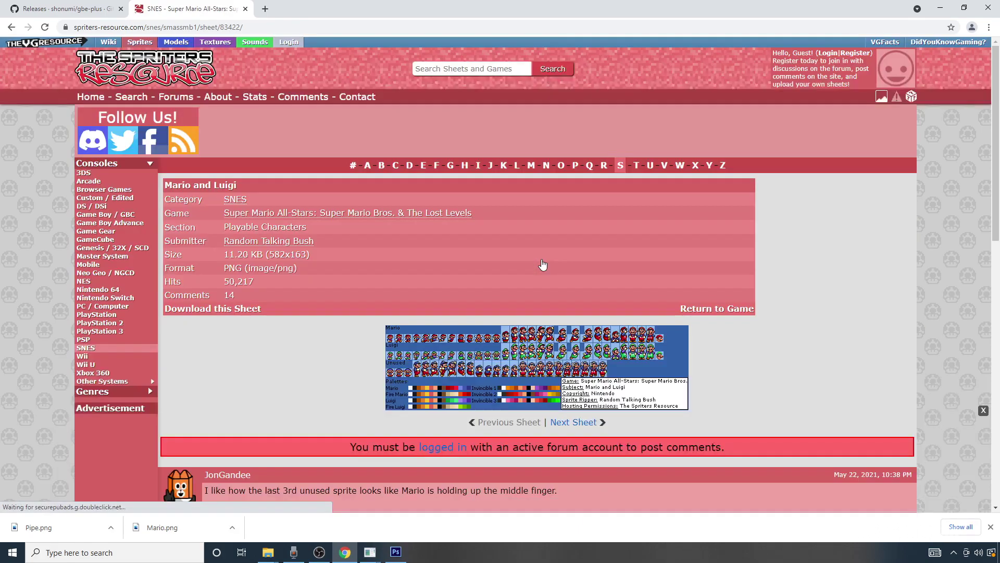
pyautogui.click(521, 354)
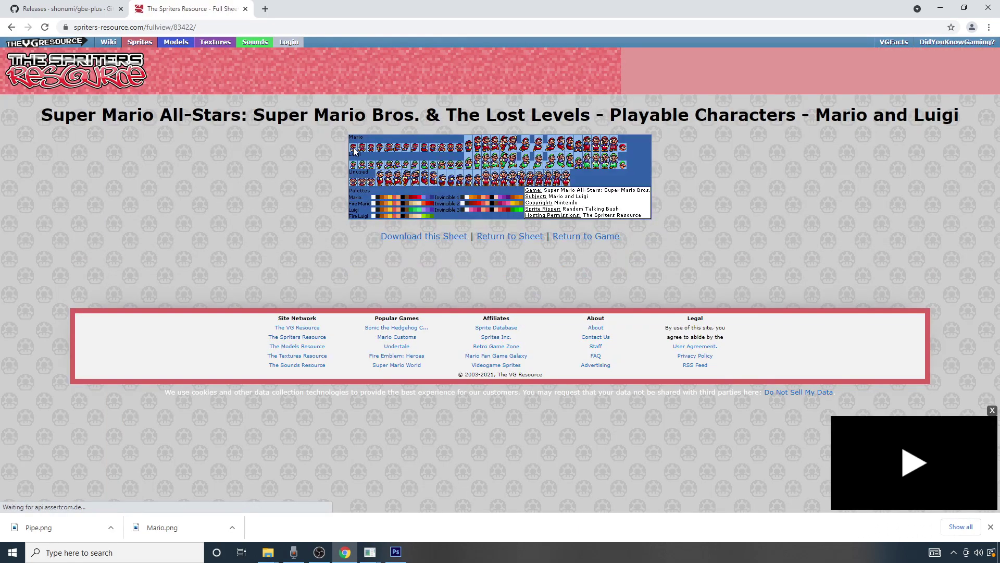
pyautogui.rightClick(366, 157)
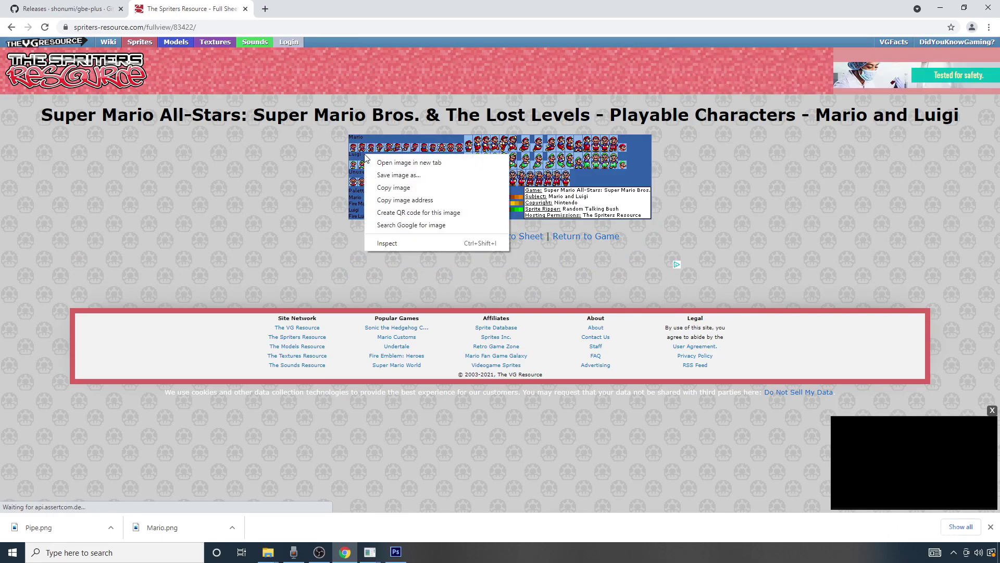
pyautogui.click(408, 175)
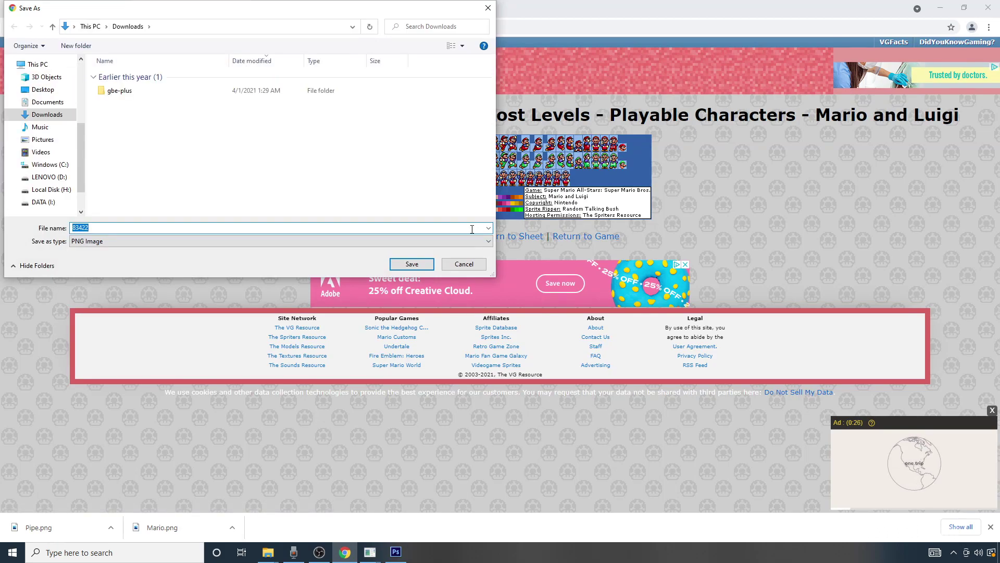
pyautogui.write('mario')
pyautogui.press('Return')
# Step: Go back to the game's sheet list, open the full-size World 1-1 stage sheet, and save it as pipe in Downloads
pyautogui.click(12, 26)
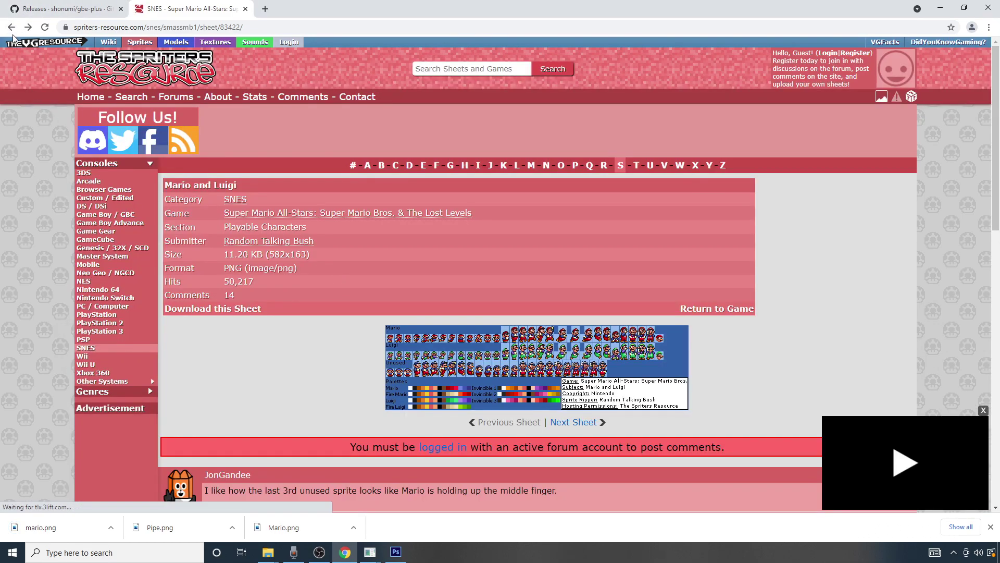
pyautogui.click(9, 29)
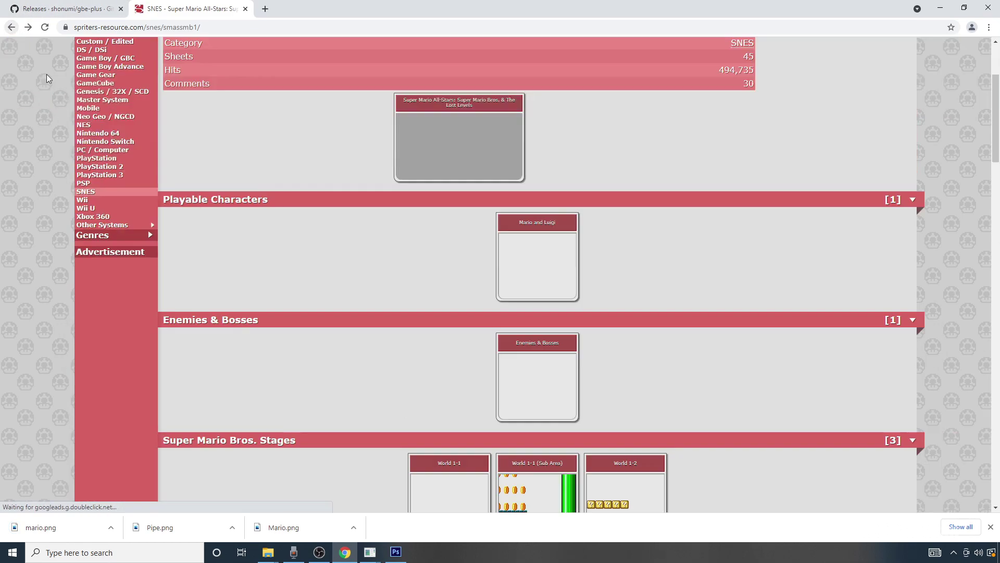
pyautogui.scroll(-7, 451, 226)
pyautogui.click(461, 175)
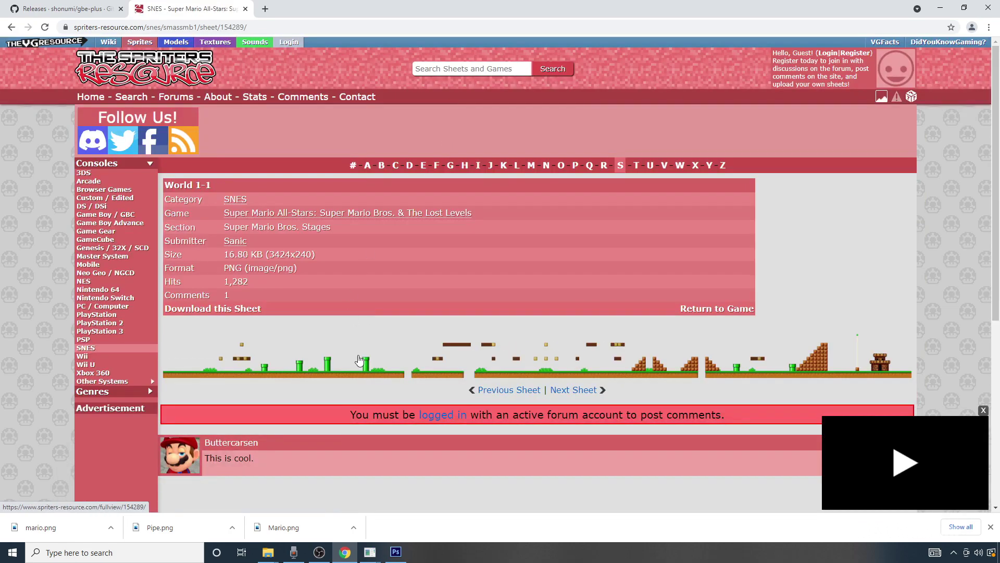
pyautogui.click(360, 359)
pyautogui.rightClick(358, 212)
pyautogui.click(400, 233)
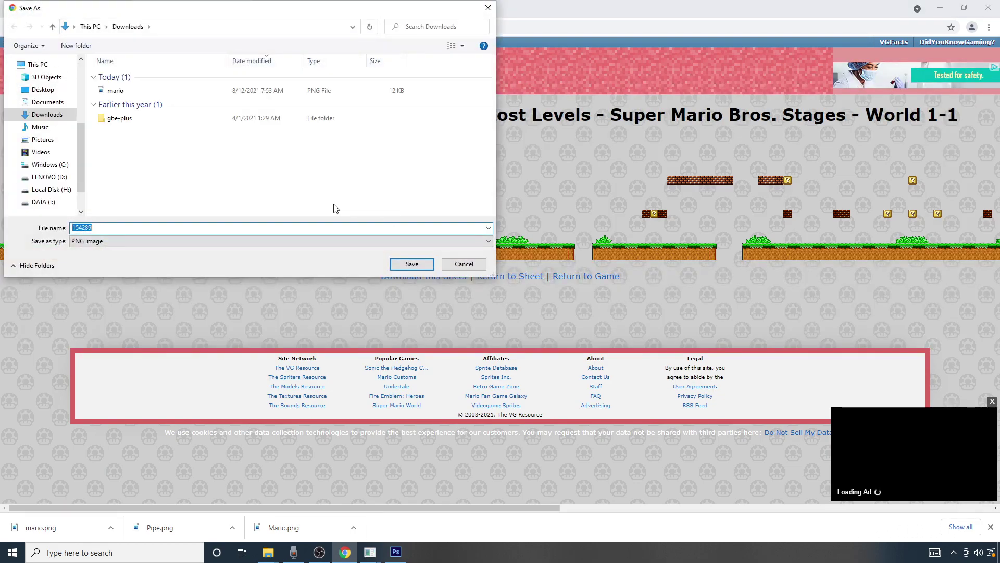
pyautogui.write('pipe')
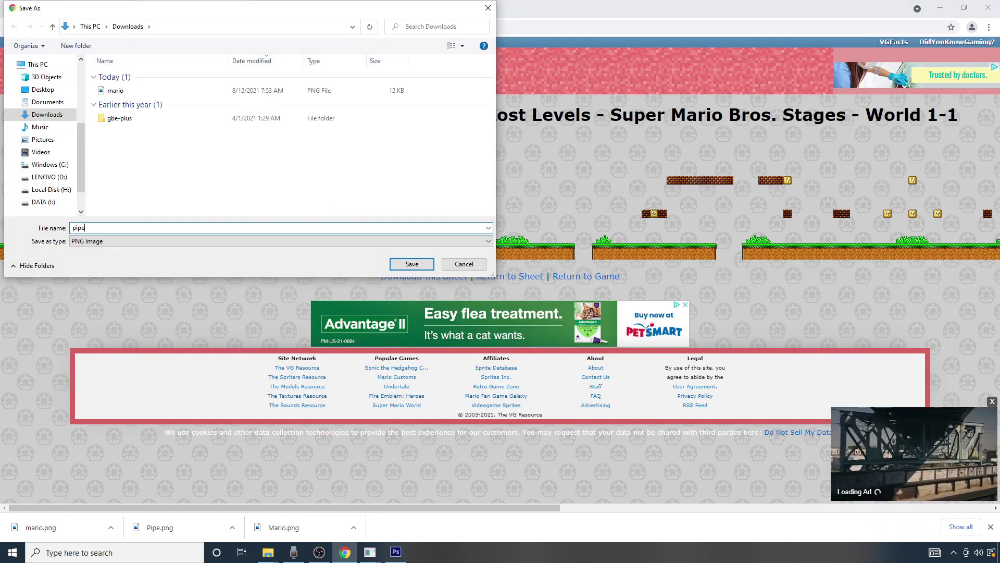
pyautogui.press('Return')
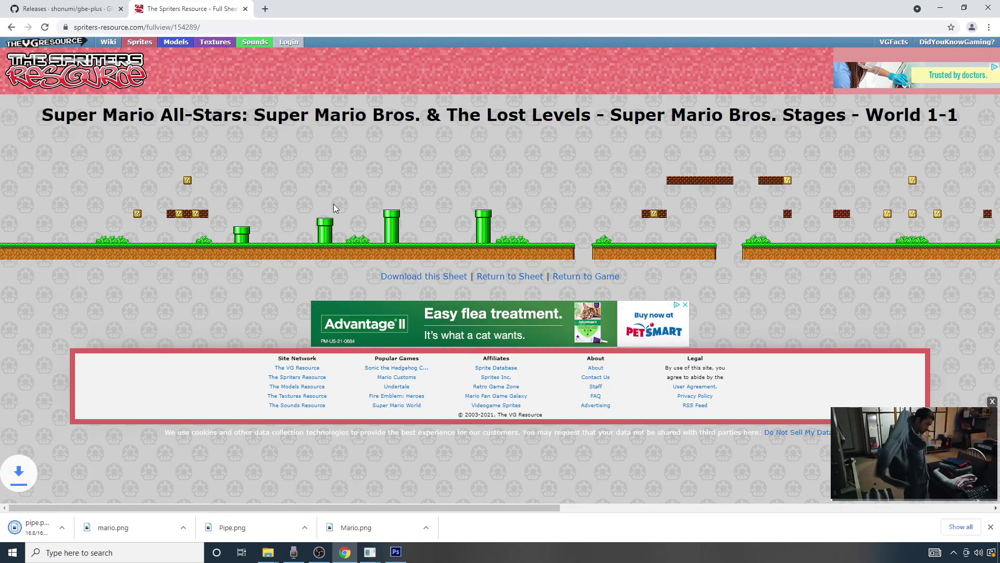
# Step: Switch back to Photoshop and open pipe.png from the Downloads folder
pyautogui.hotkey('alt', 'Tab')
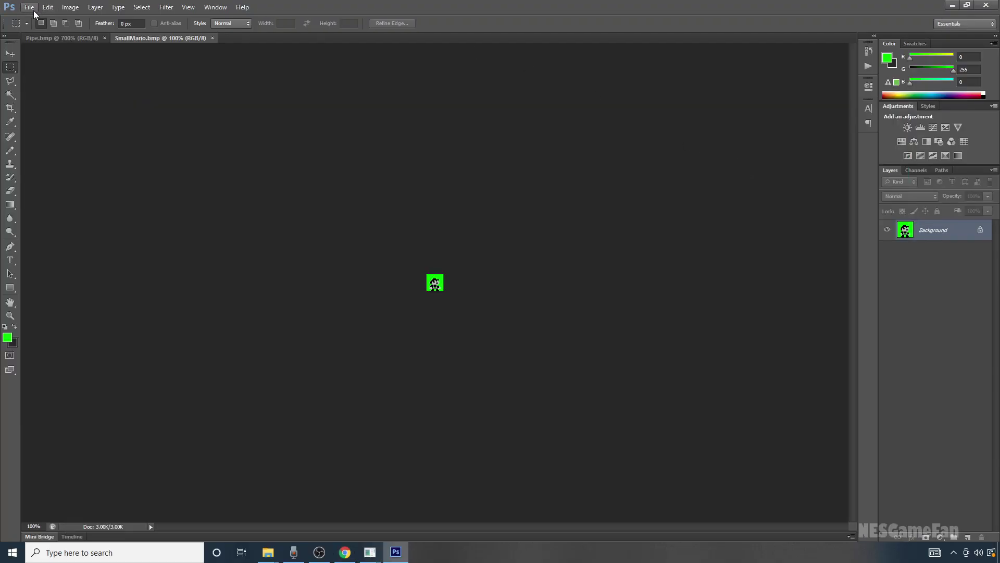
pyautogui.click(30, 7)
pyautogui.click(39, 31)
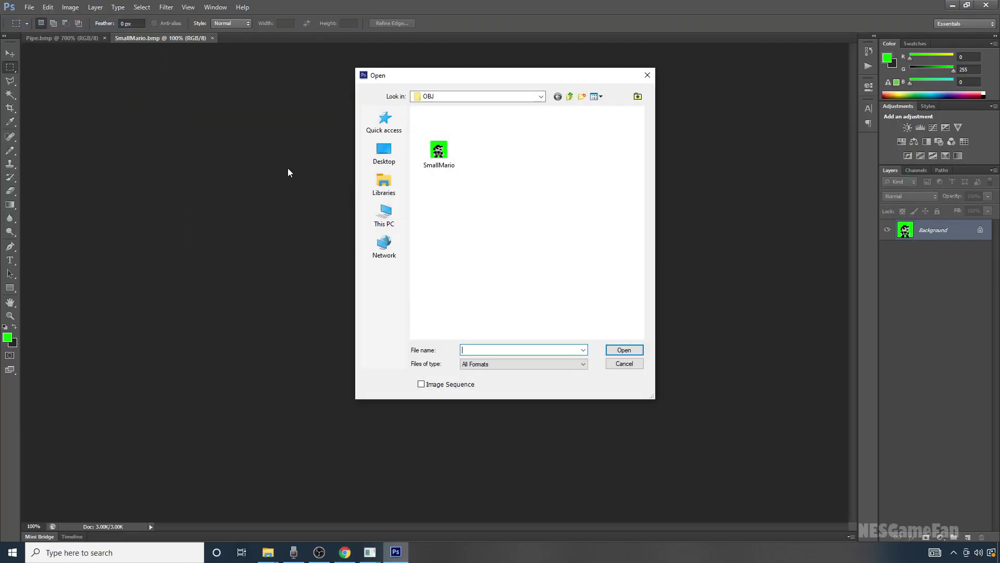
pyautogui.click(391, 211)
pyautogui.click(471, 218)
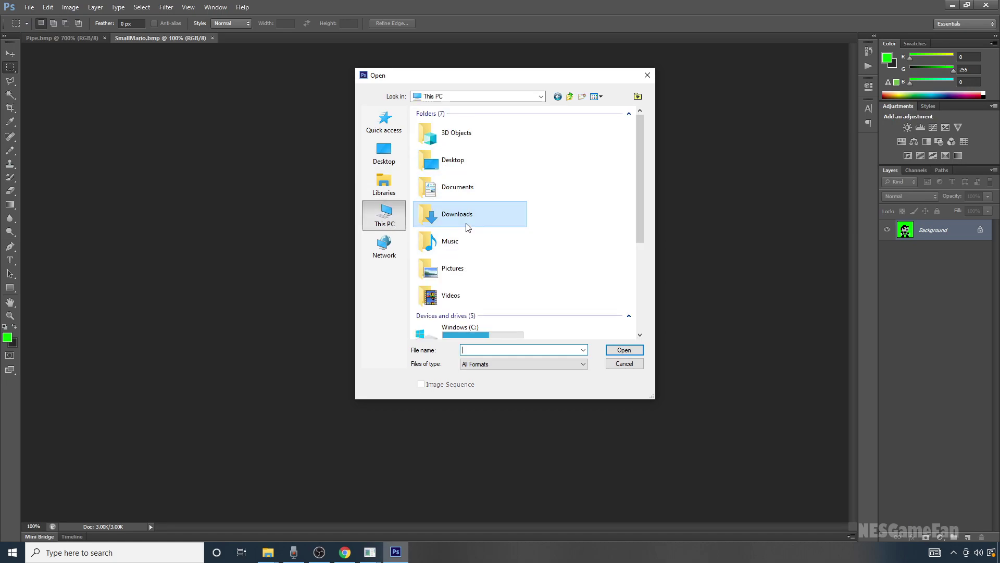
pyautogui.doubleClick(466, 223)
pyautogui.doubleClick(435, 136)
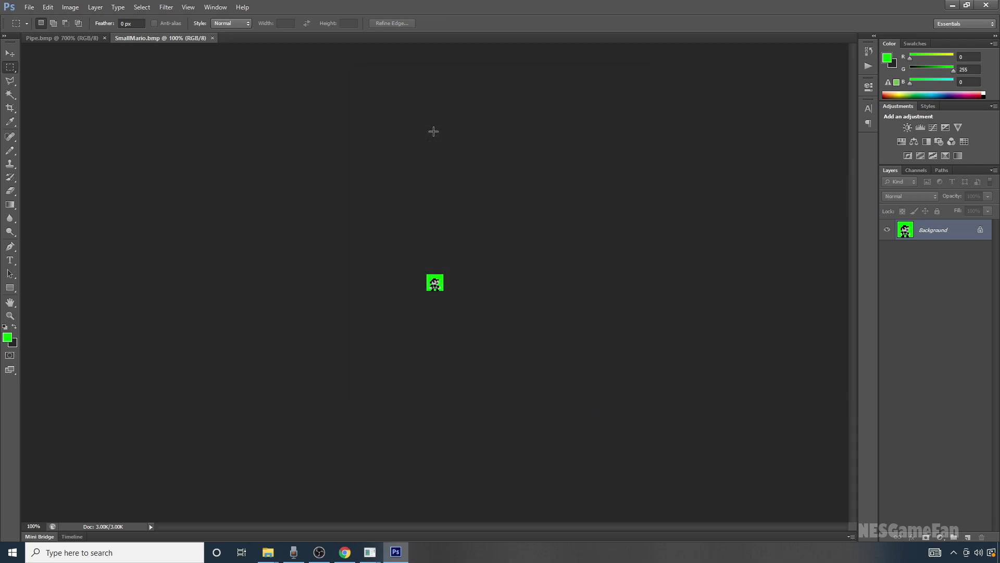
# Step: Open the mario.png sprite sheet from the Downloads folder
pyautogui.click(29, 7)
pyautogui.click(40, 28)
pyautogui.doubleClick(453, 145)
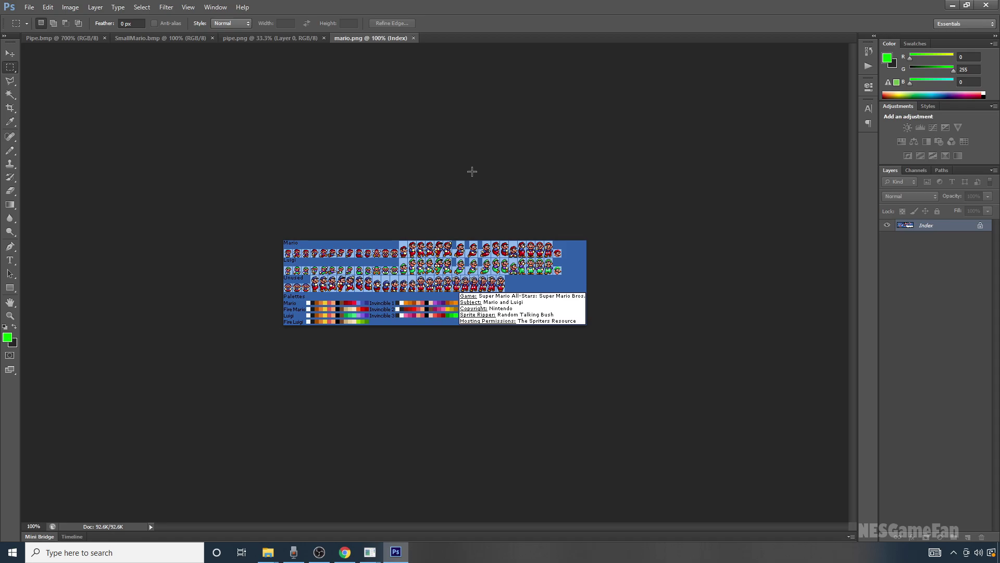
pyautogui.hotkey('ctrl', '+')
pyautogui.hotkey('ctrl', '+')
pyautogui.hotkey('ctrl', '+')
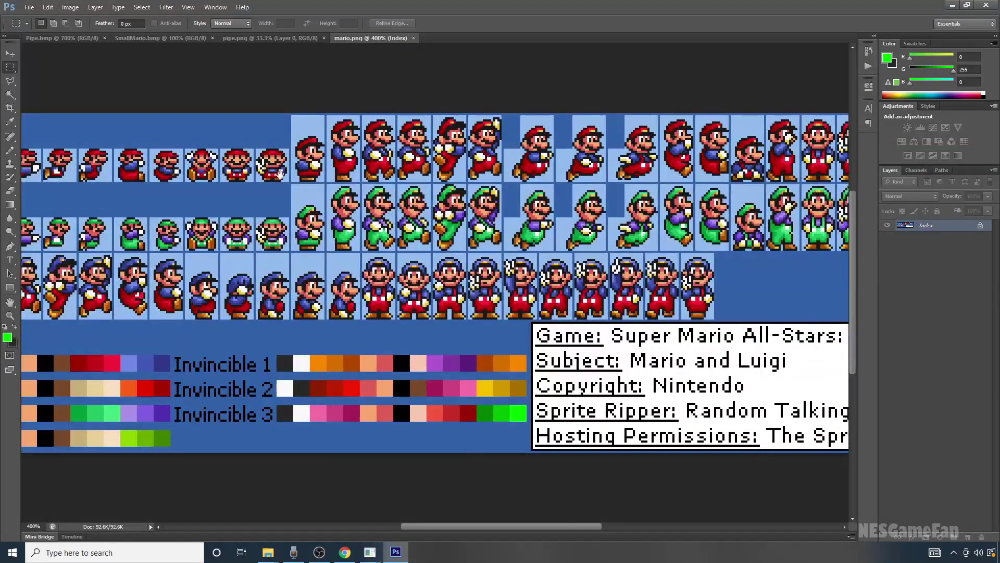
pyautogui.moveTo(188, 153); pyautogui.dragTo(676, 192)
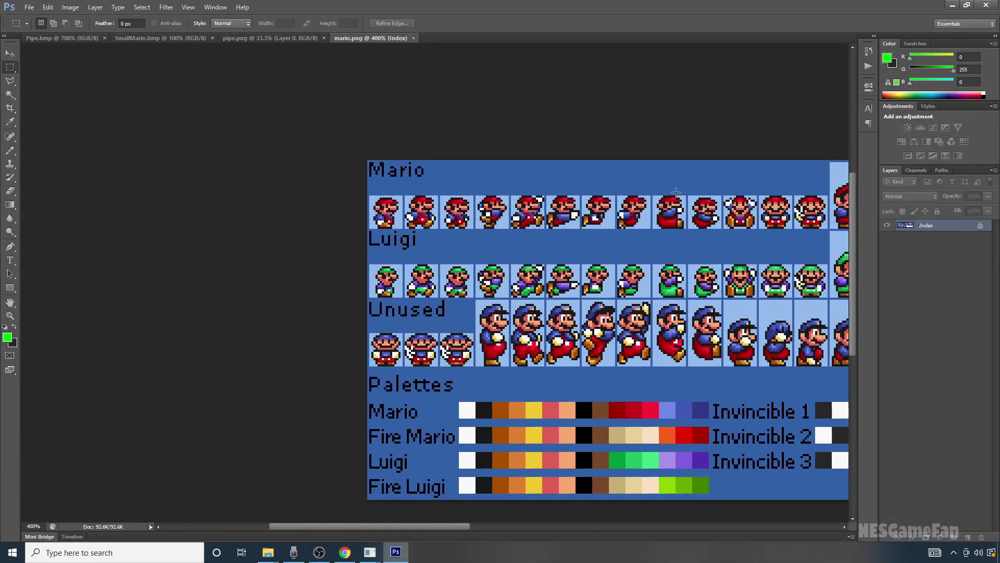
# Step: Crop mario.png down to the first small standing Mario sprite in the Mario row
pyautogui.hotkey('ctrl', '+')
pyautogui.hotkey('ctrl', '+')
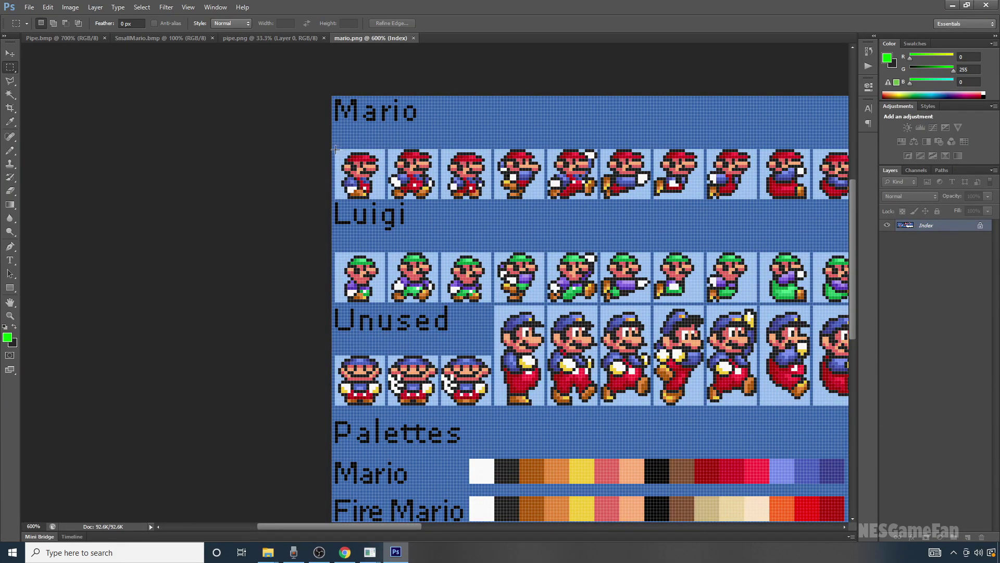
pyautogui.moveTo(336, 149); pyautogui.dragTo(384, 197)
pyautogui.click(12, 109)
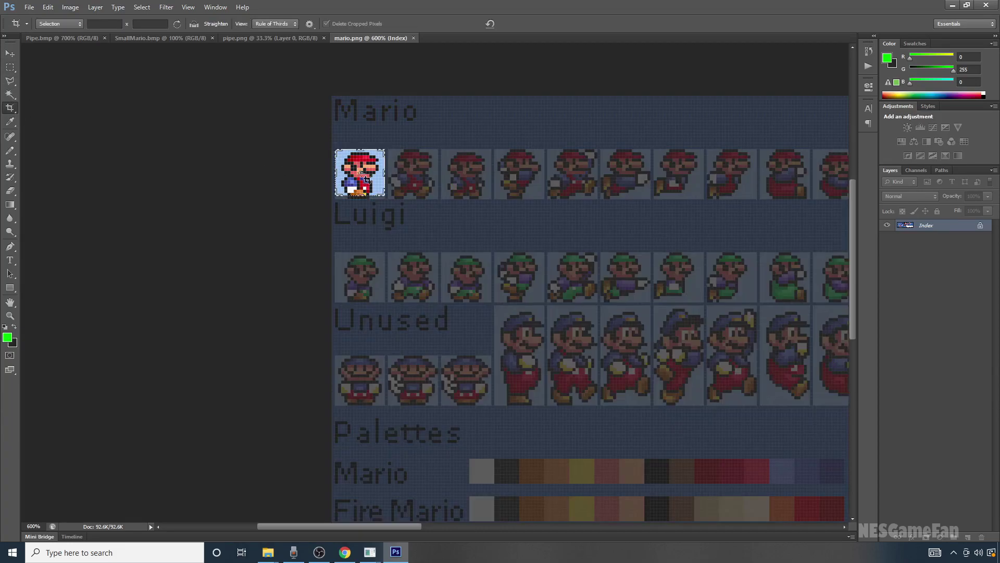
pyautogui.press('Return')
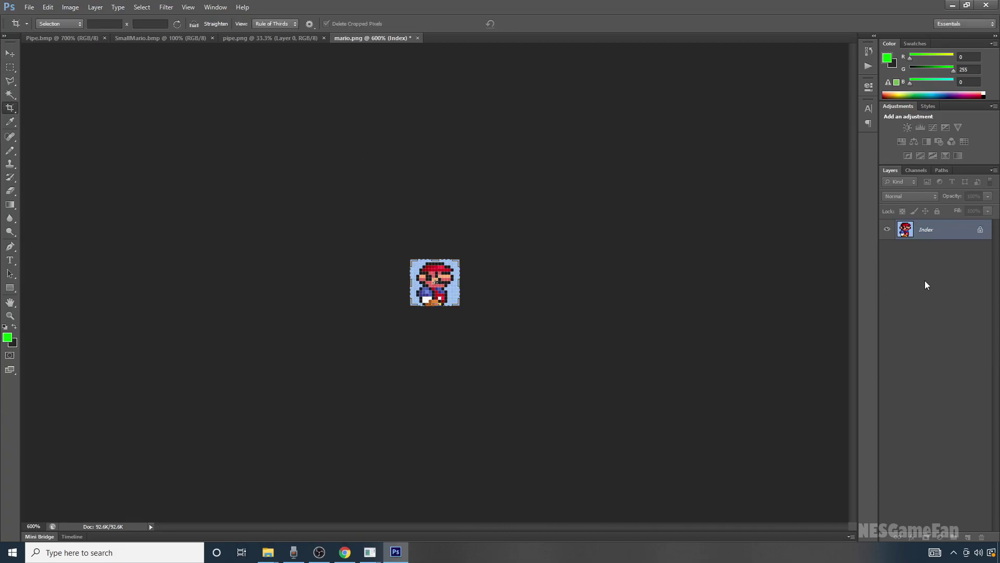
# Step: Convert the cropped mario.png from indexed color to RGB Color mode
pyautogui.click(75, 9)
pyautogui.moveTo(139, 19)
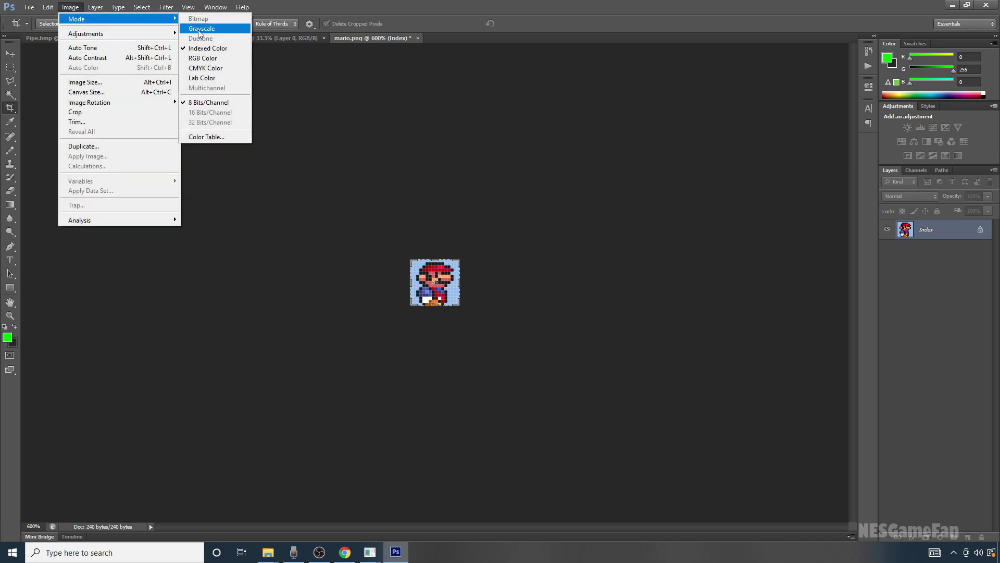
pyautogui.click(224, 58)
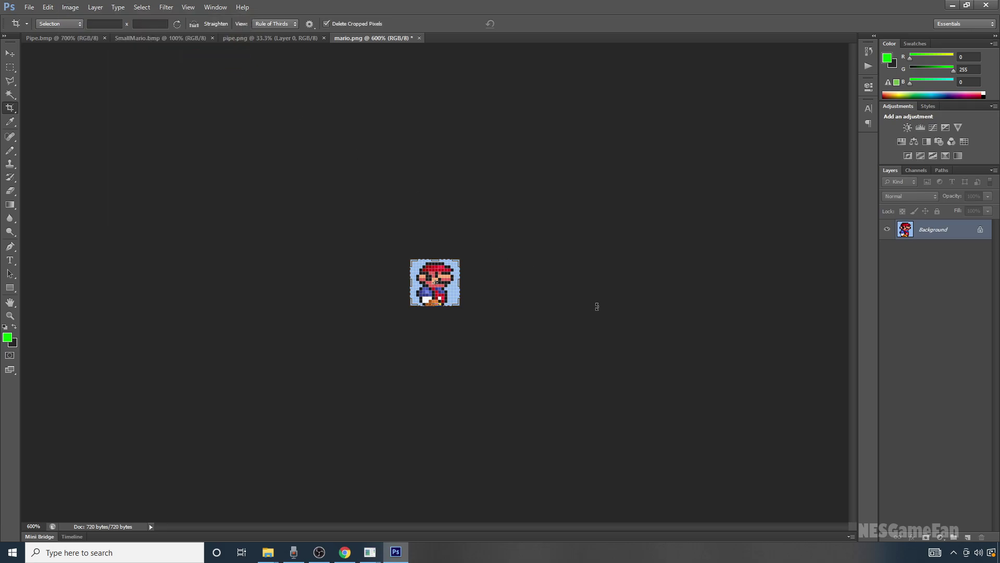
# Step: Convert the Background of mario.png to Layer 0 and delete the light blue around Mario using a Magic Wand selection
pyautogui.click(10, 71)
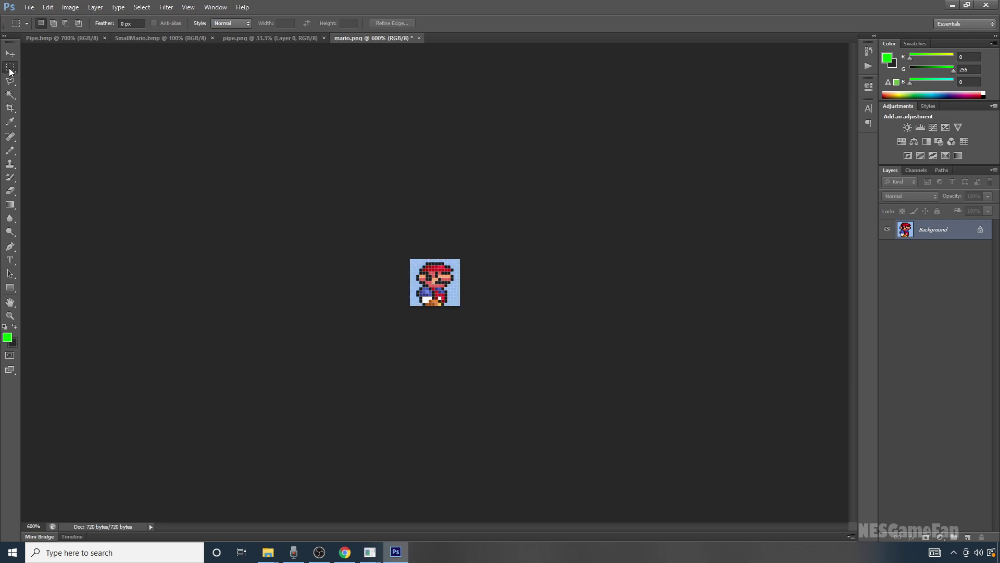
pyautogui.click(10, 95)
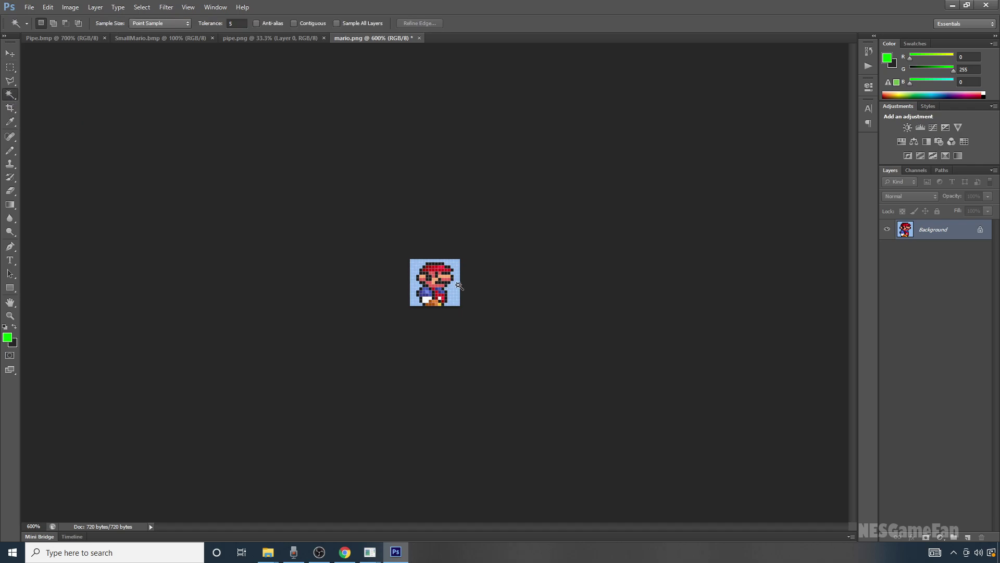
pyautogui.click(456, 265)
pyautogui.doubleClick(933, 231)
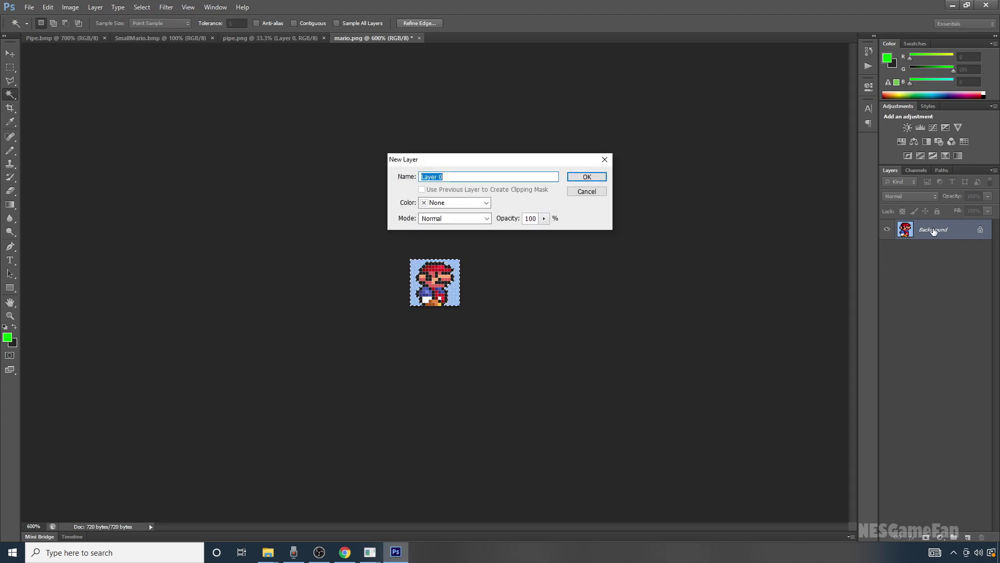
pyautogui.click(586, 177)
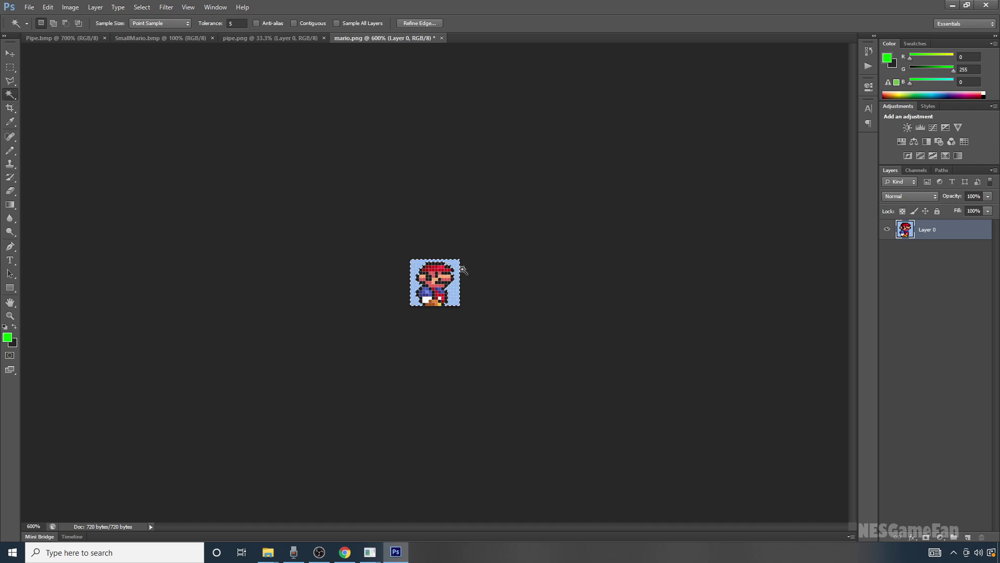
pyautogui.press('Delete')
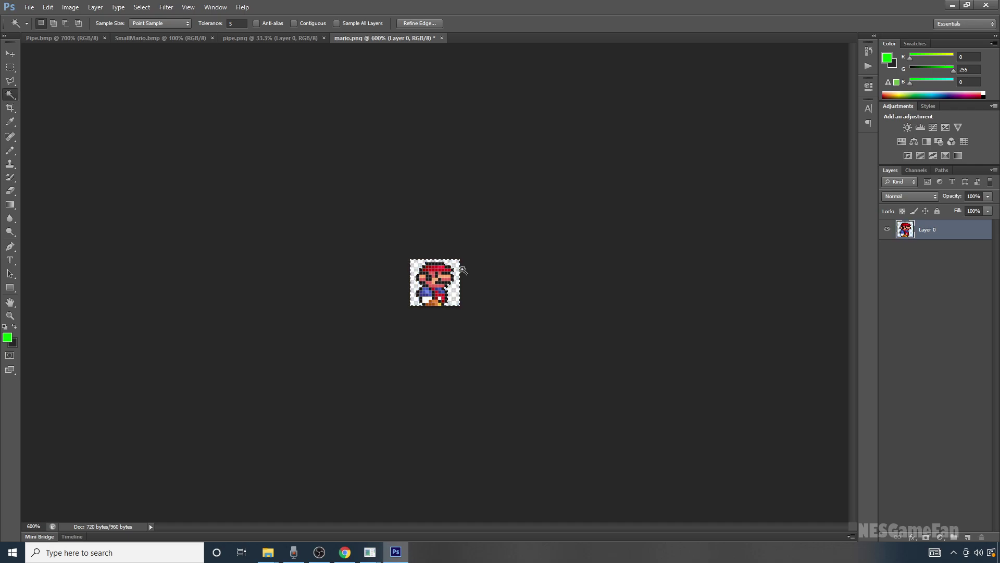
# Step: Duplicate Mario's Layer 0 into the SmallMario.bmp document
pyautogui.rightClick(949, 231)
pyautogui.click(887, 222)
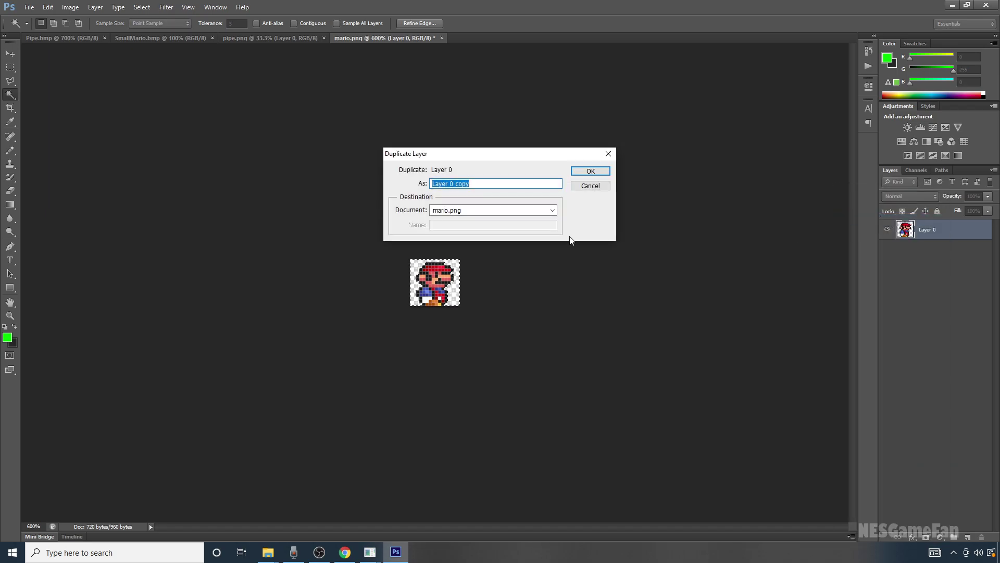
pyautogui.click(472, 210)
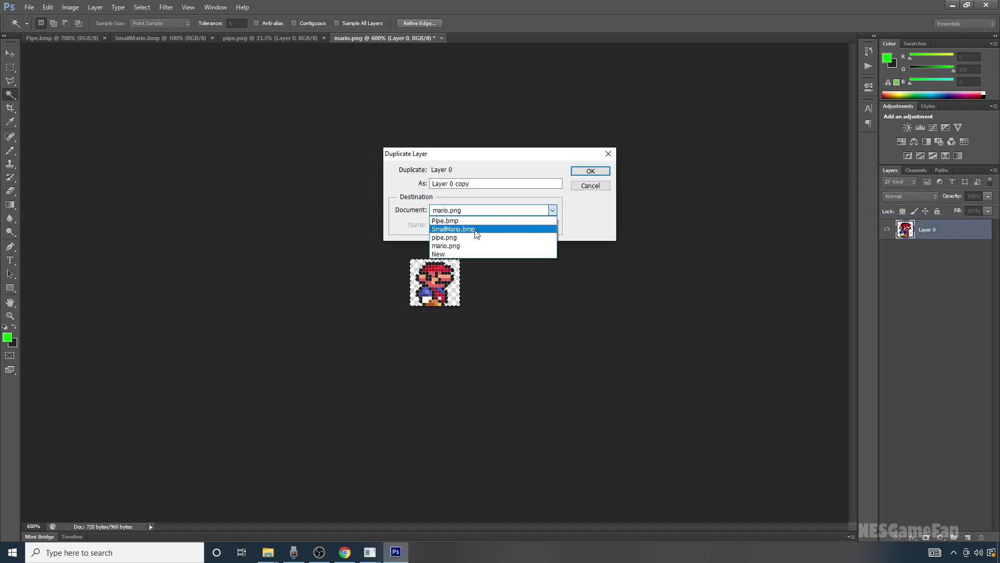
pyautogui.click(476, 230)
pyautogui.click(589, 170)
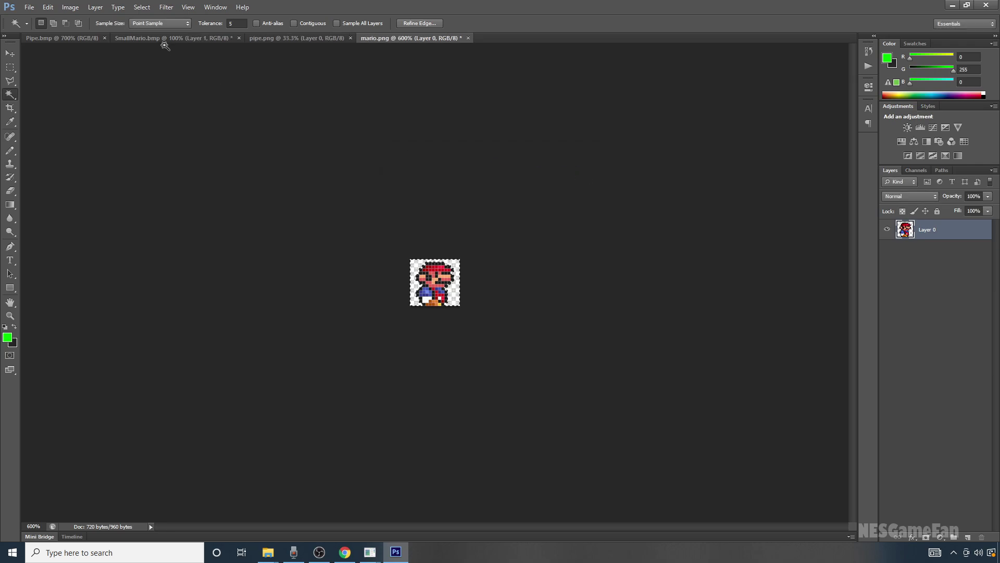
# Step: In SmallMario.bmp, move the colored Mario on Layer 1 to the bottom center of the tile, between the old sprite's feet
pyautogui.click(167, 39)
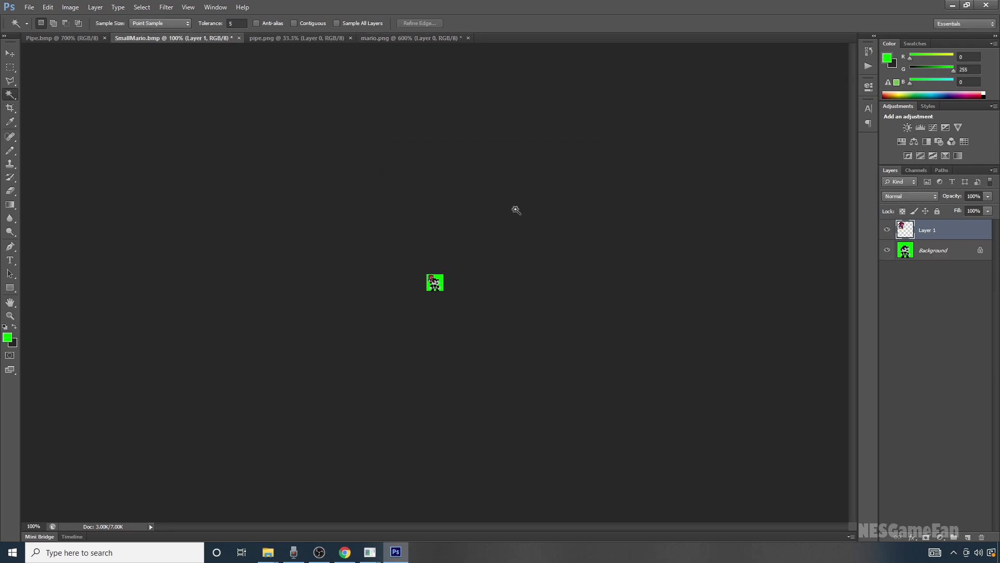
pyautogui.hotkey('ctrl', '+')
pyautogui.hotkey('ctrl', '+')
pyautogui.hotkey('ctrl', '+')
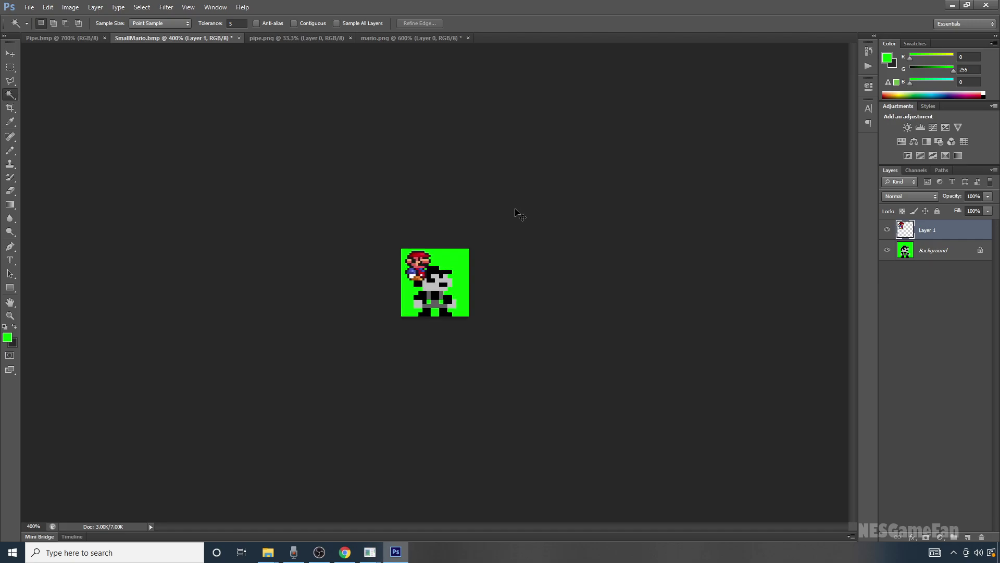
pyautogui.hotkey('ctrl', '+')
pyautogui.hotkey('ctrl', '+')
pyautogui.hotkey('ctrl', '+')
pyautogui.hotkey('ctrl', '+')
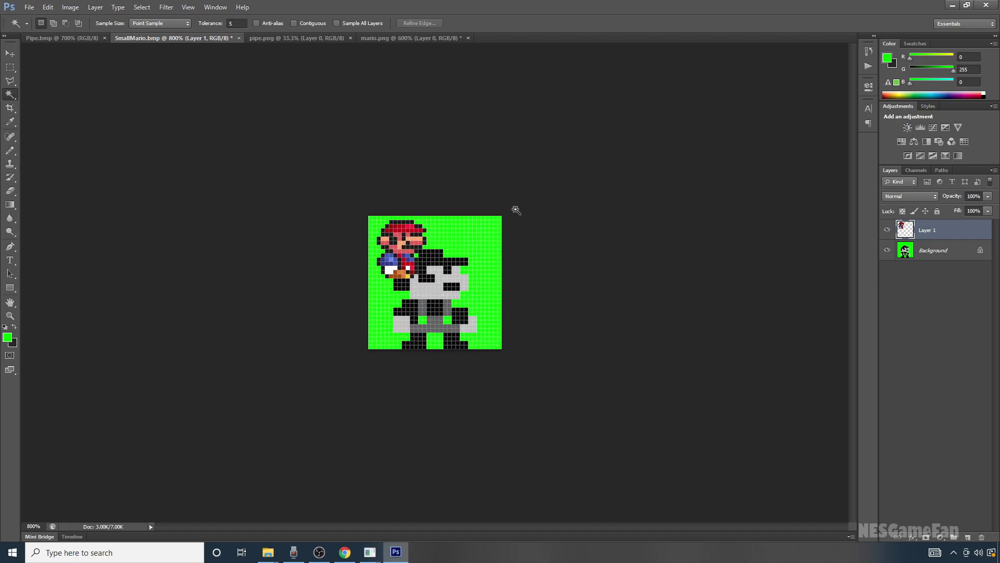
pyautogui.click(10, 54)
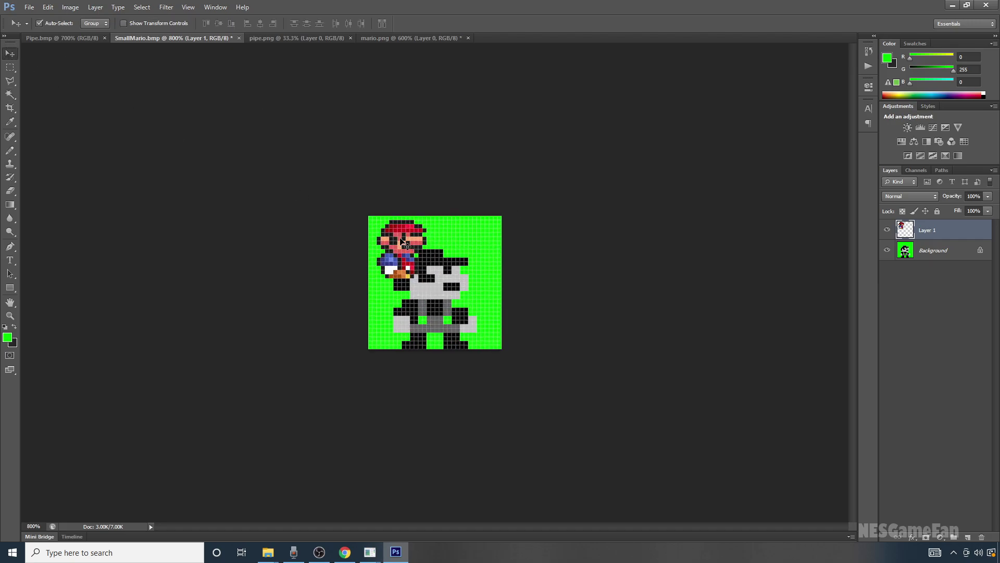
pyautogui.moveTo(402, 241); pyautogui.dragTo(436, 302)
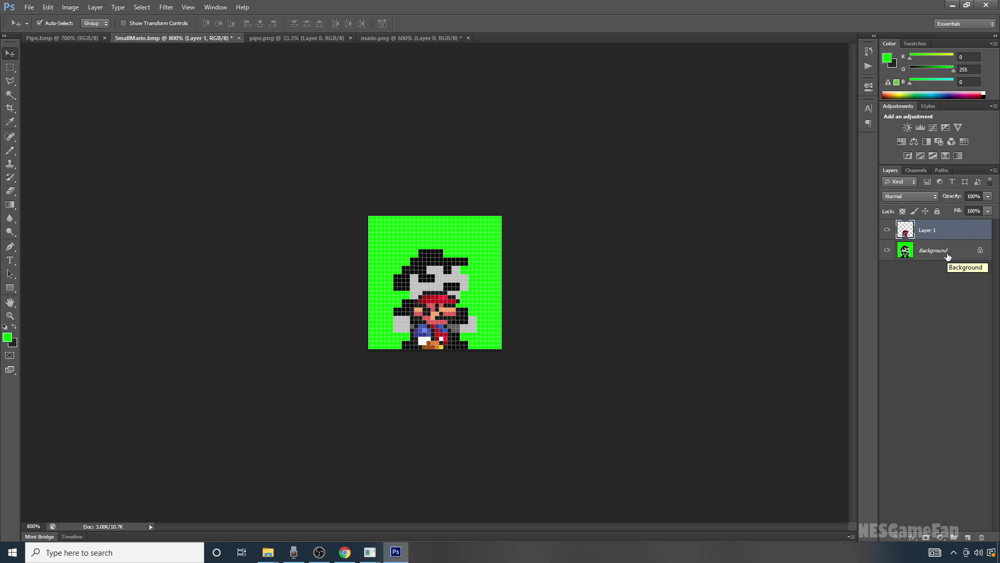
# Step: Paint green over the old black-and-white Mario on the Background layer with the Pencil, and reselect Layer 1
pyautogui.click(948, 256)
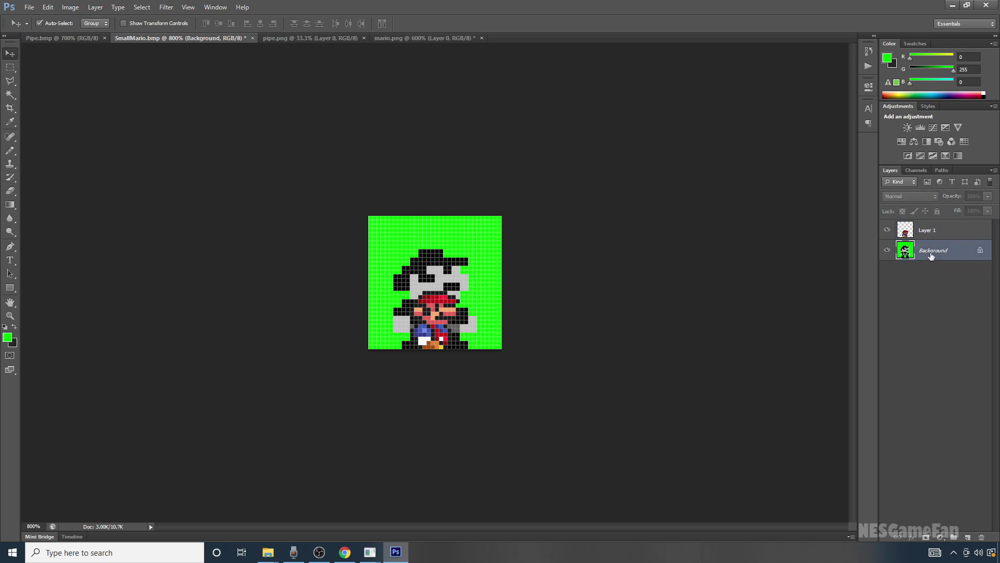
pyautogui.click(11, 152)
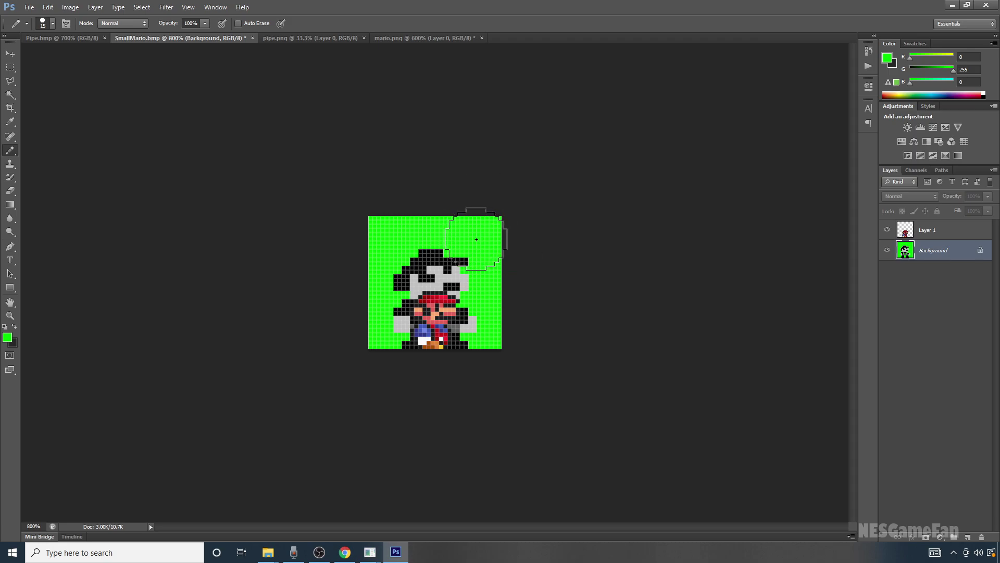
pyautogui.moveTo(476, 239)
pyautogui.mouseDown()
pyautogui.moveTo(407, 284)
pyautogui.moveTo(464, 273)
pyautogui.moveTo(396, 327)
pyautogui.moveTo(401, 362)
pyautogui.mouseUp()
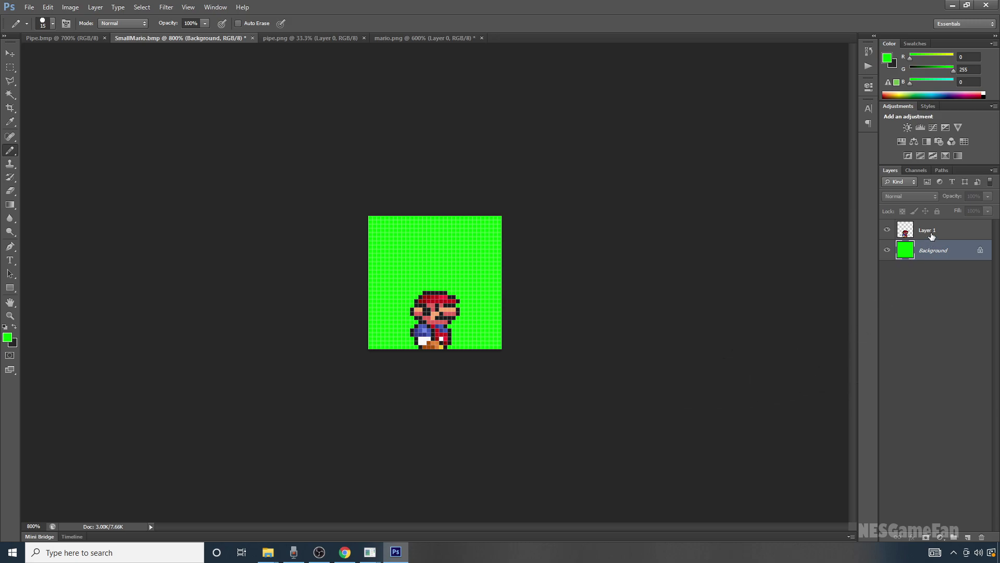
pyautogui.click(932, 236)
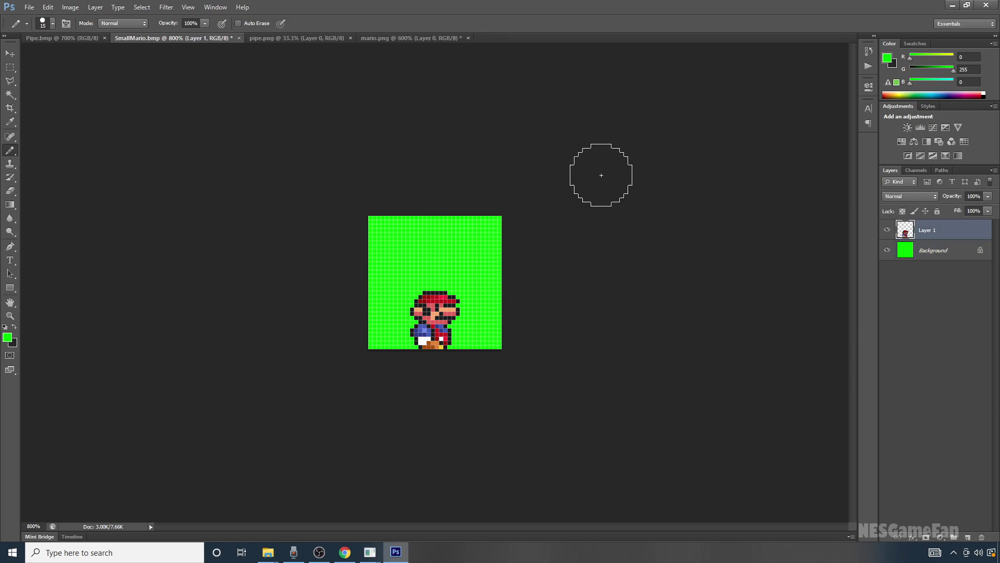
pyautogui.click(10, 68)
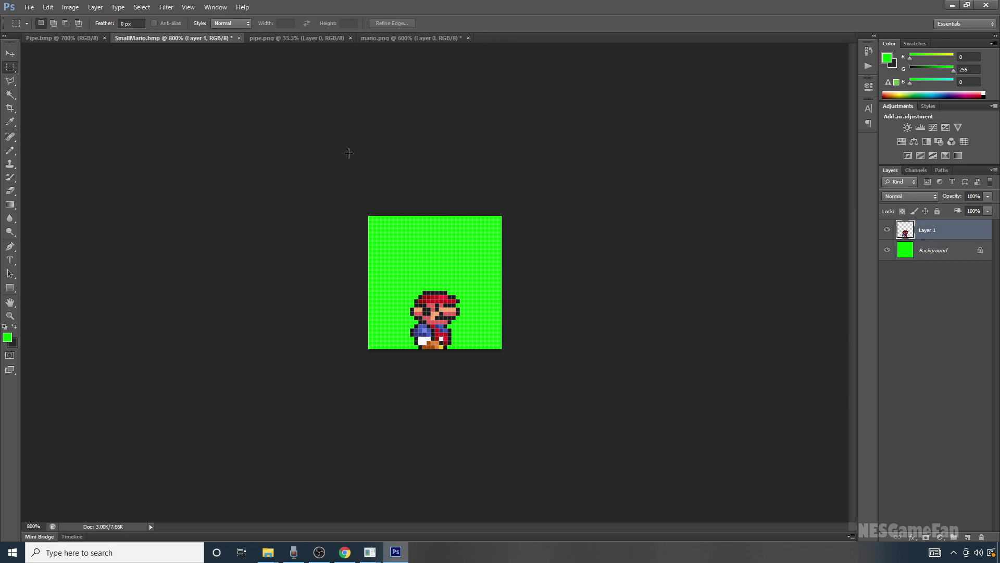
pyautogui.moveTo(349, 153); pyautogui.dragTo(408, 402)
pyautogui.moveTo(556, 404); pyautogui.dragTo(462, 198)
pyautogui.click(561, 243)
# Step: Merge Layer 1 with the Background and save SmallMario.bmp
pyautogui.keyDown('shift'); pyautogui.click(935, 251); pyautogui.keyUp('shift')
pyautogui.rightClick(937, 246)
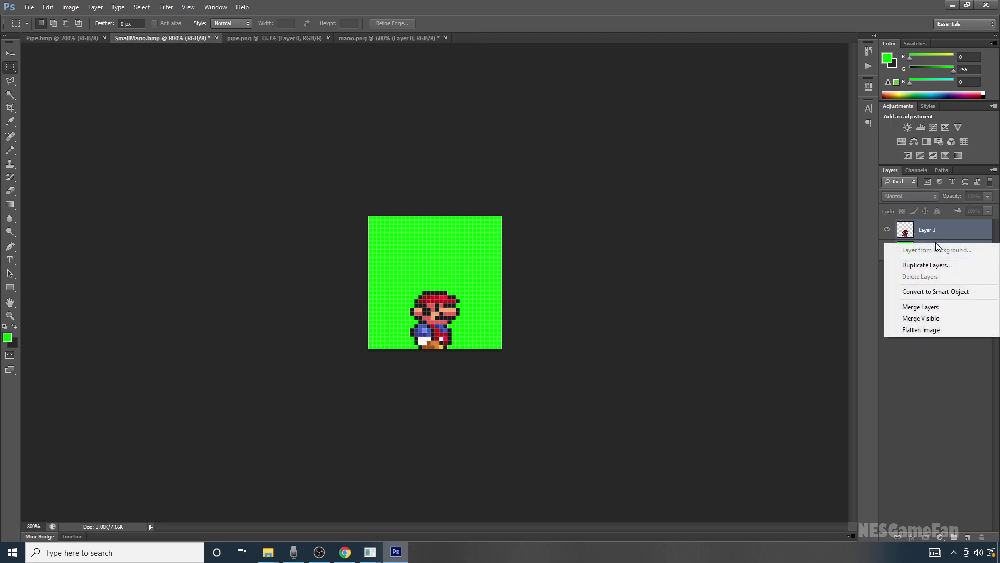
pyautogui.click(942, 308)
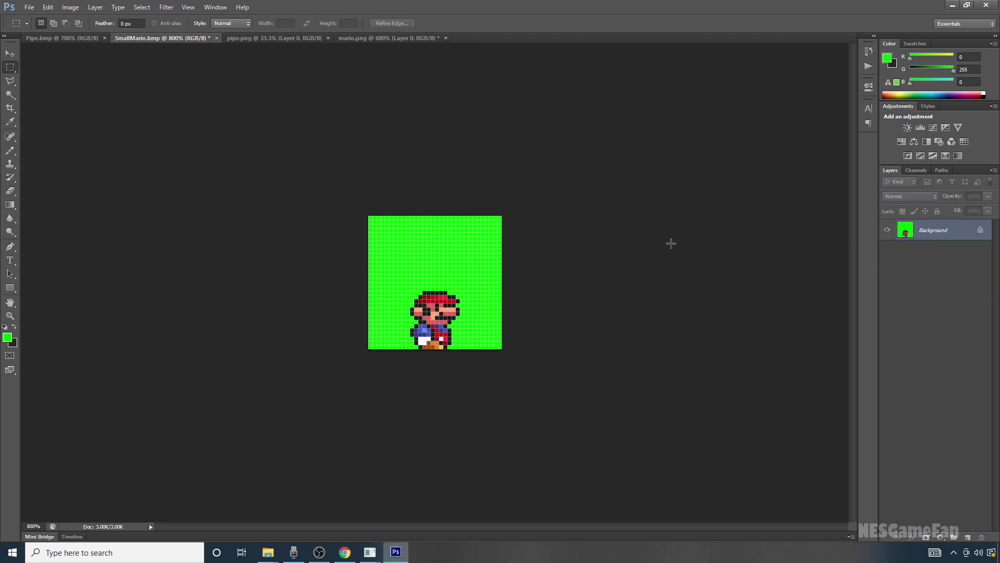
pyautogui.click(29, 8)
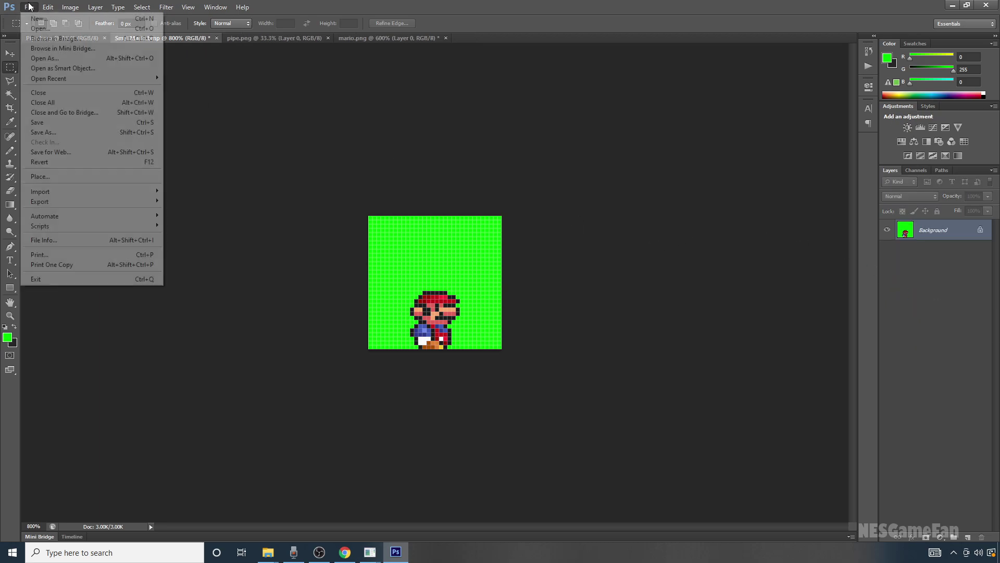
pyautogui.click(50, 125)
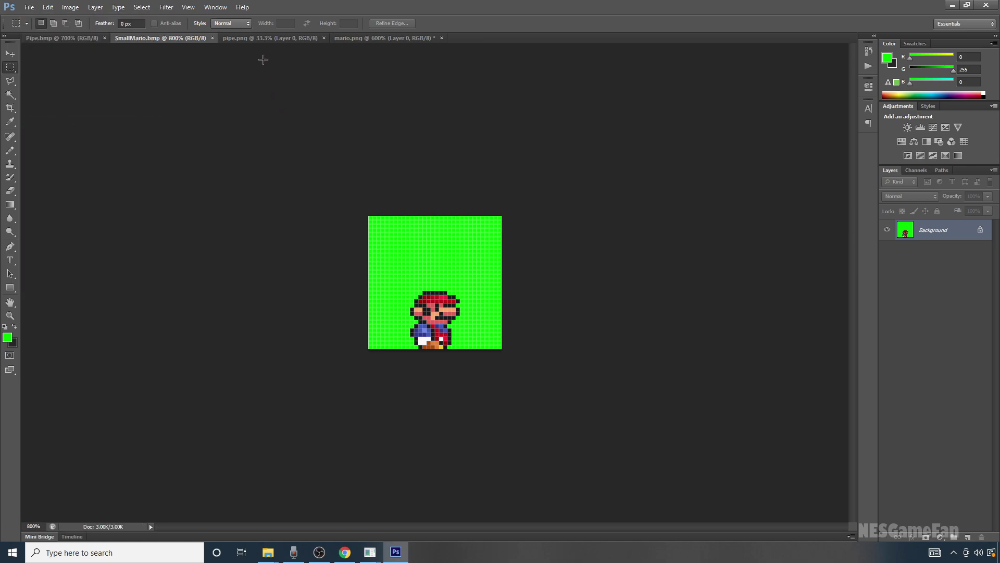
# Step: Crop pipe.png tightly to the first short green pipe, excluding the ground below it
pyautogui.click(264, 42)
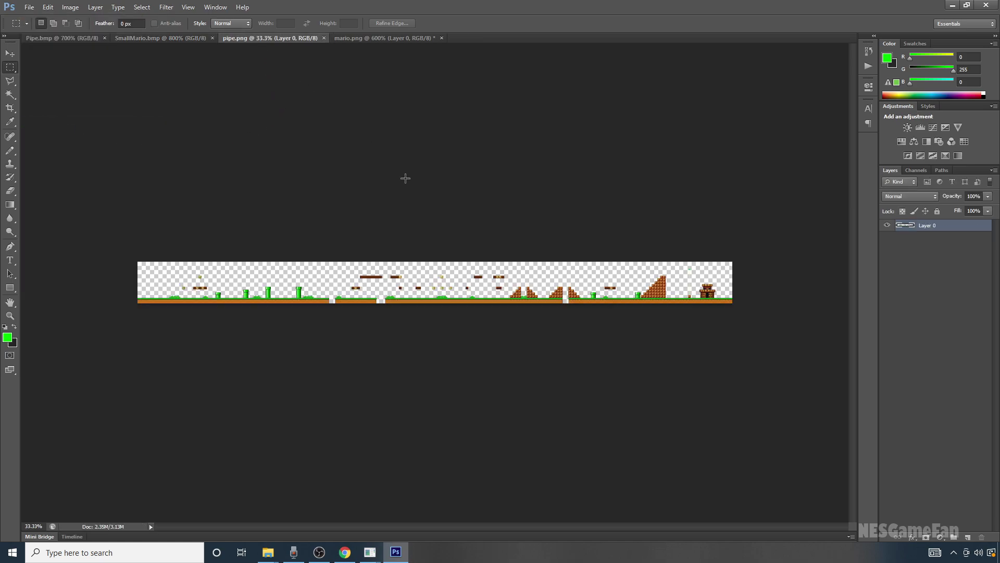
pyautogui.hotkey('ctrl', '+')
pyautogui.hotkey('ctrl', '+')
pyautogui.hotkey('ctrl', '+')
pyautogui.hotkey('ctrl', '+')
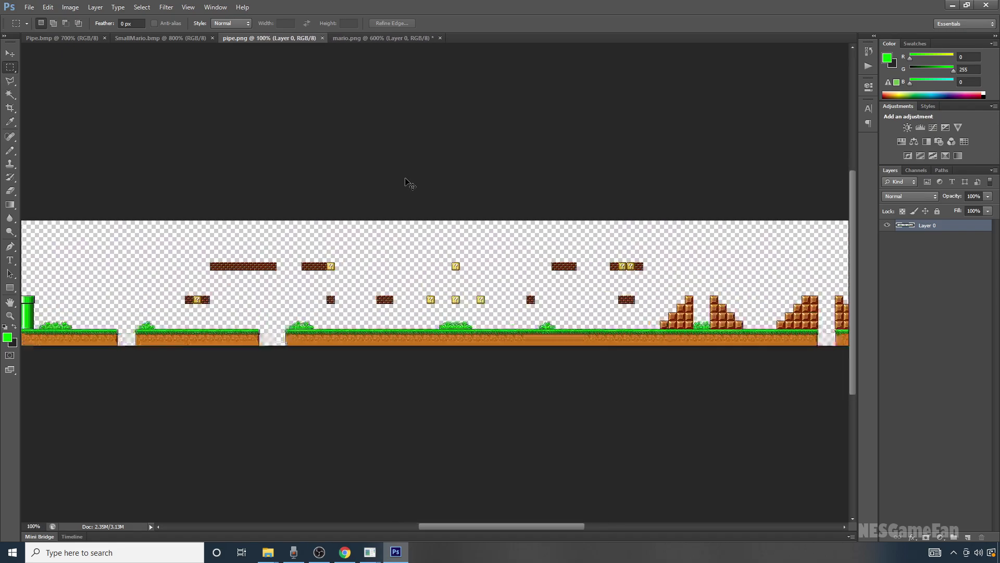
pyautogui.hotkey('ctrl', '+')
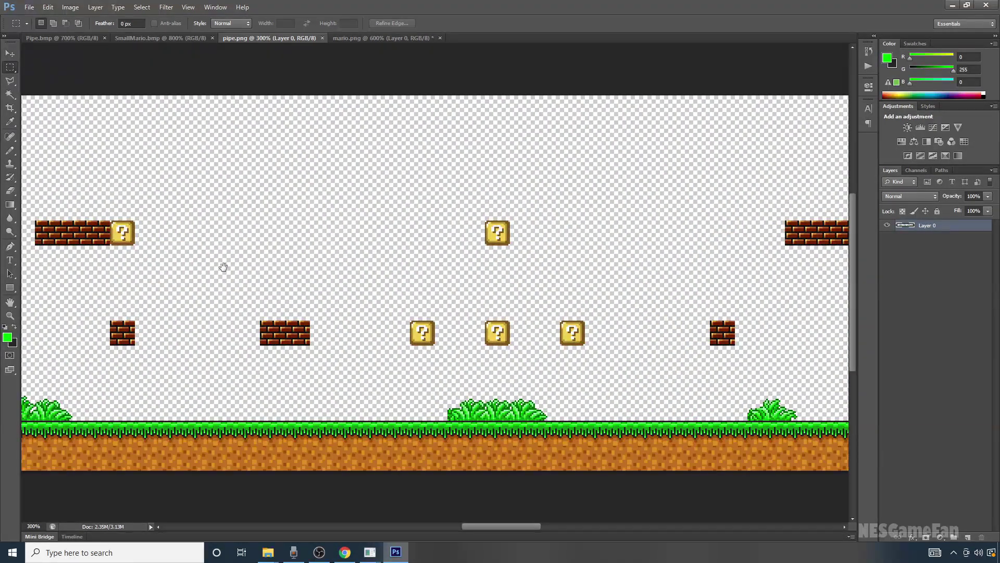
pyautogui.moveTo(218, 266); pyautogui.dragTo(728, 264)
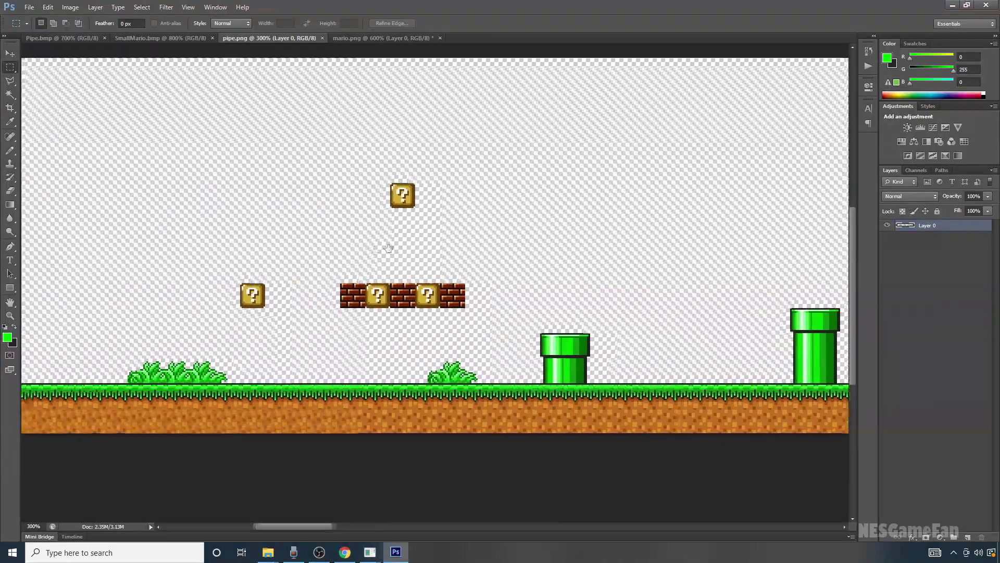
pyautogui.moveTo(398, 248); pyautogui.dragTo(226, 202)
pyautogui.hotkey('ctrl', '+')
pyautogui.hotkey('ctrl', '+')
pyautogui.hotkey('ctrl', '+')
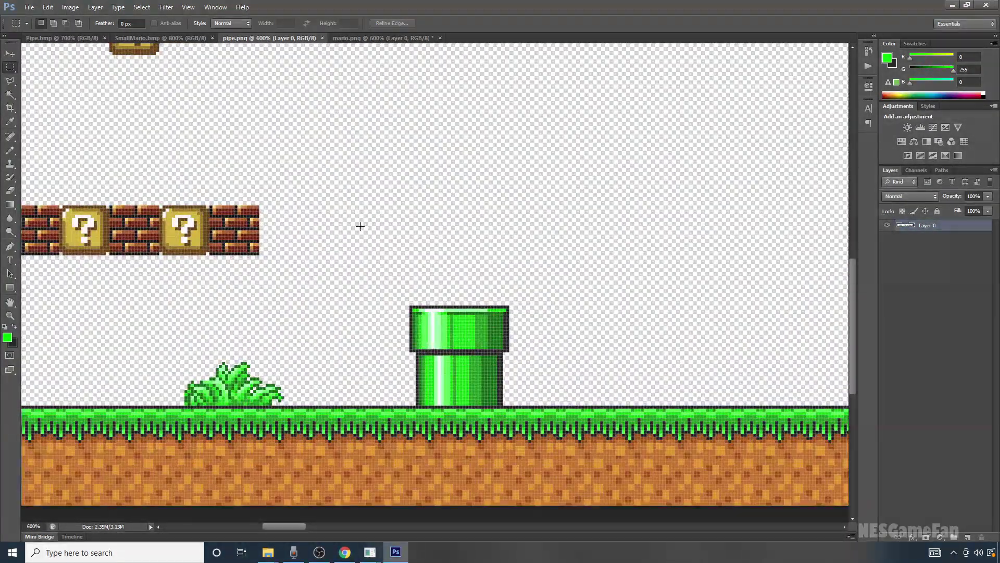
pyautogui.moveTo(410, 306); pyautogui.dragTo(508, 406)
pyautogui.click(10, 108)
pyautogui.press('Return')
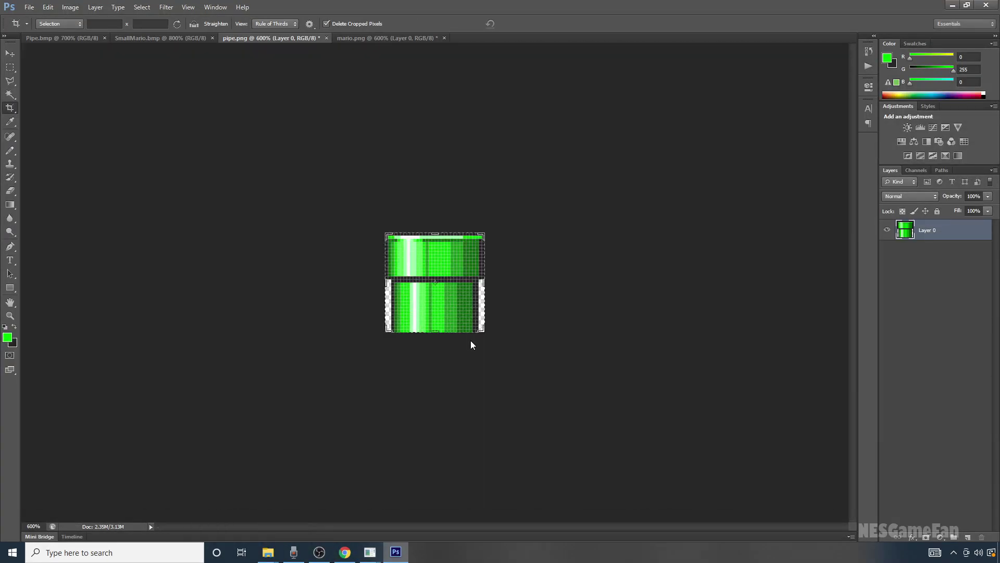
# Step: Duplicate the cropped pipe's Layer 0 into Pipe.bmp and switch to that document
pyautogui.rightClick(925, 229)
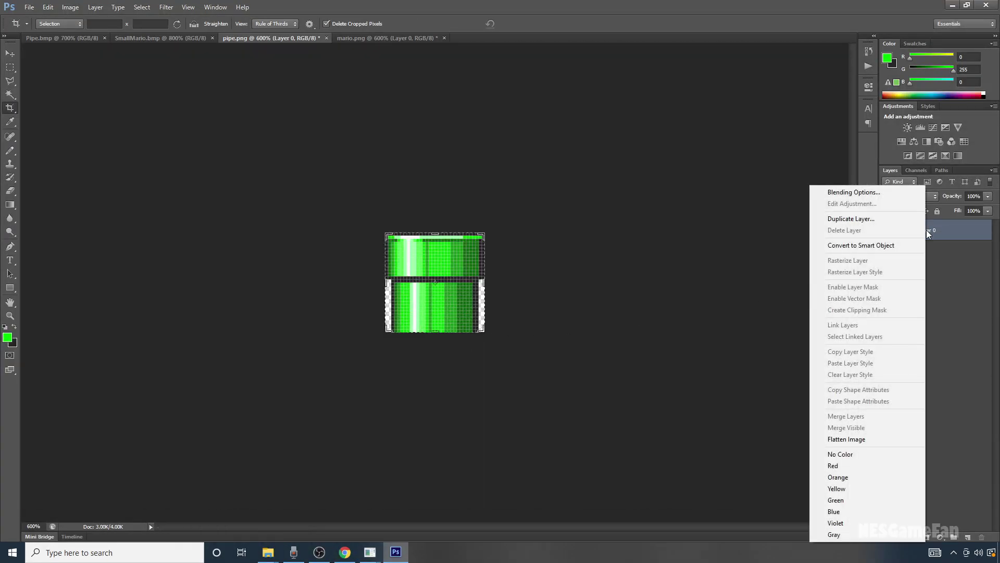
pyautogui.click(871, 223)
pyautogui.click(554, 210)
pyautogui.press('Up')
pyautogui.press('Return')
pyautogui.press('Return')
pyautogui.click(71, 38)
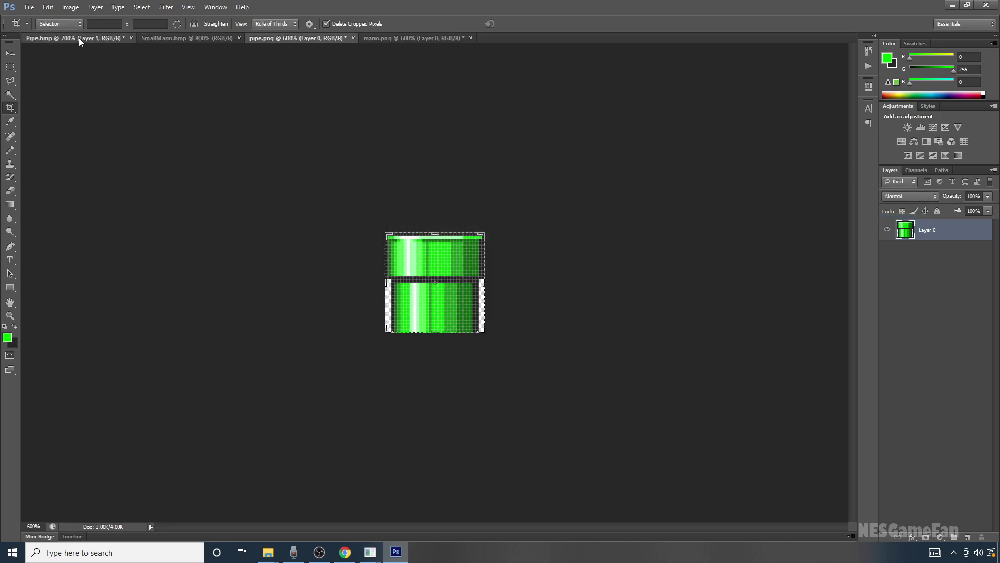
# Step: Check the green pipe against the original, merge Layer 1 with the Background, and save Pipe.bmp
pyautogui.hotkey('ctrl', '+')
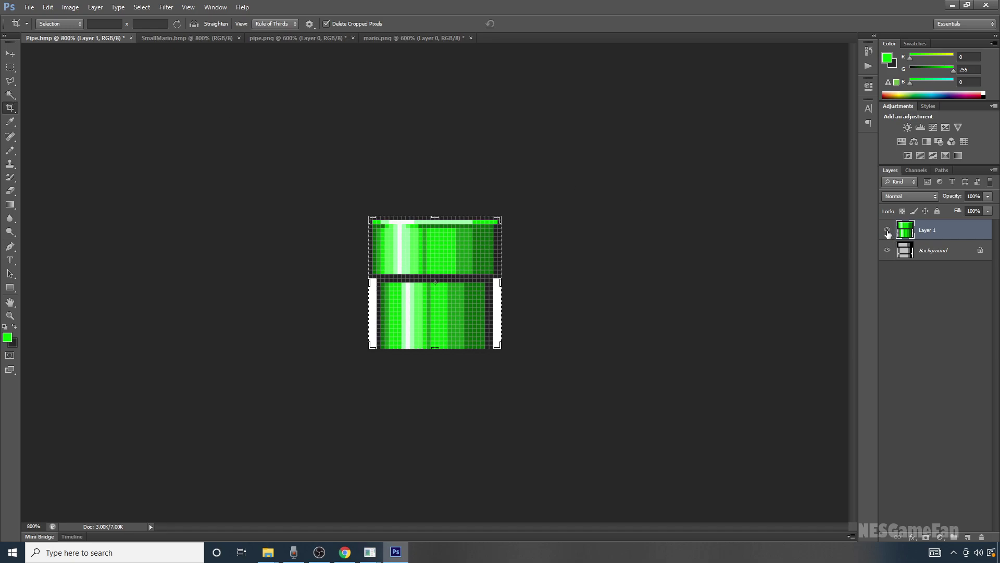
pyautogui.click(888, 233)
pyautogui.click(888, 232)
pyautogui.click(887, 232)
pyautogui.click(888, 232)
pyautogui.keyDown('shift'); pyautogui.click(932, 253); pyautogui.keyUp('shift')
pyautogui.rightClick(933, 253)
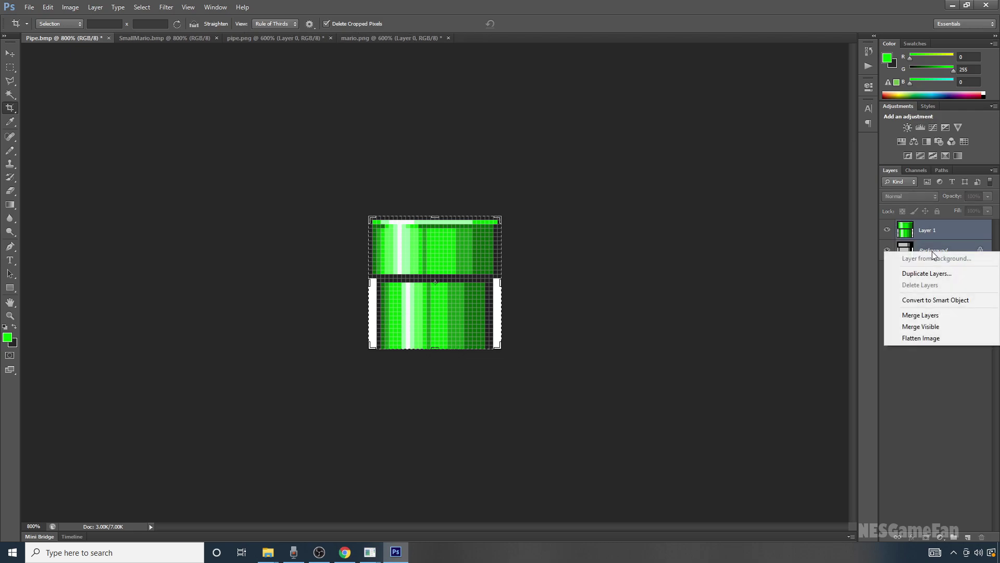
pyautogui.click(920, 315)
pyautogui.click(22, 7)
pyautogui.click(52, 123)
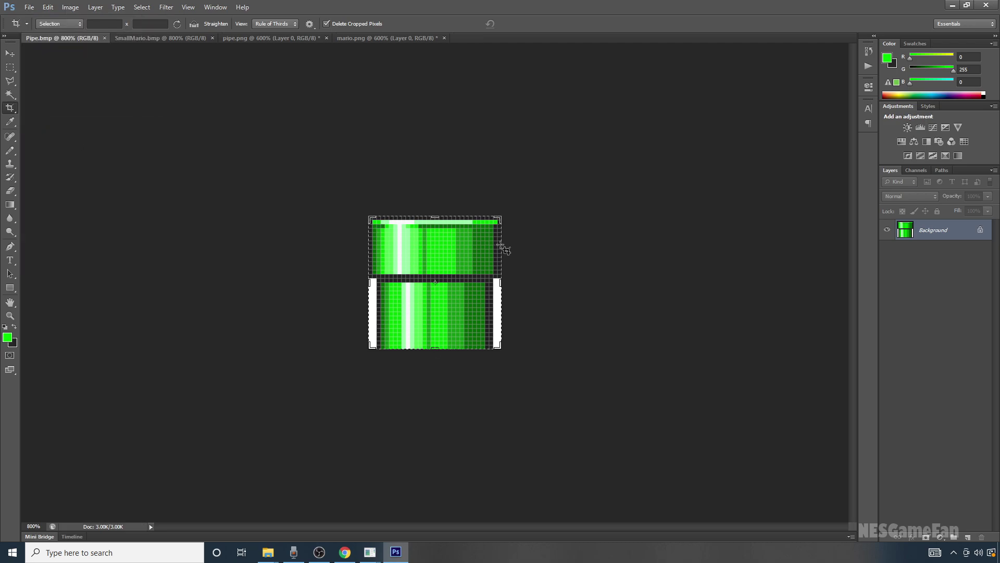
# Step: Minimize Photoshop, close the running GBE+ emulator, and relaunch gbe_plus_qt from the gbe-plus folder
pyautogui.click(952, 6)
pyautogui.click(696, 76)
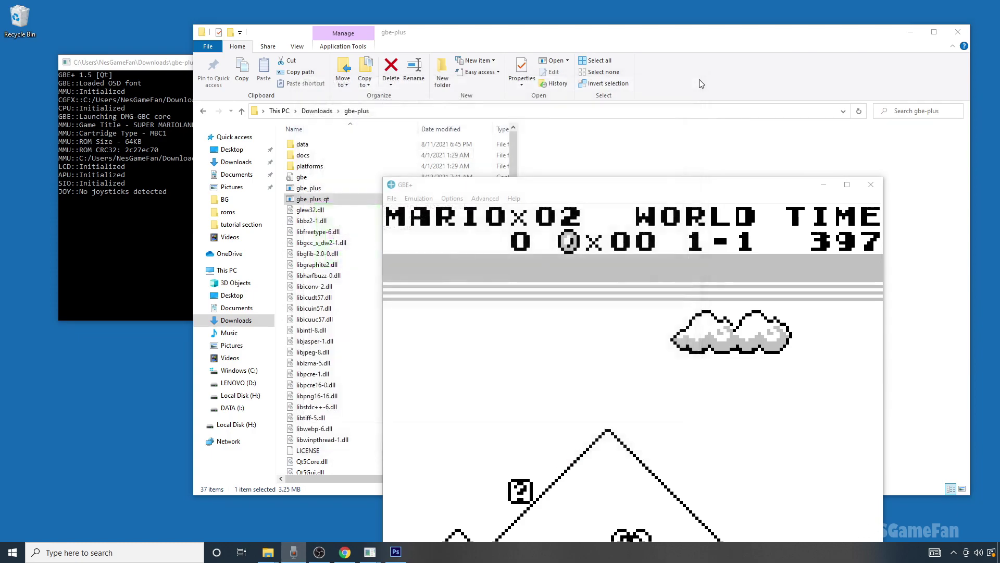
pyautogui.click(872, 185)
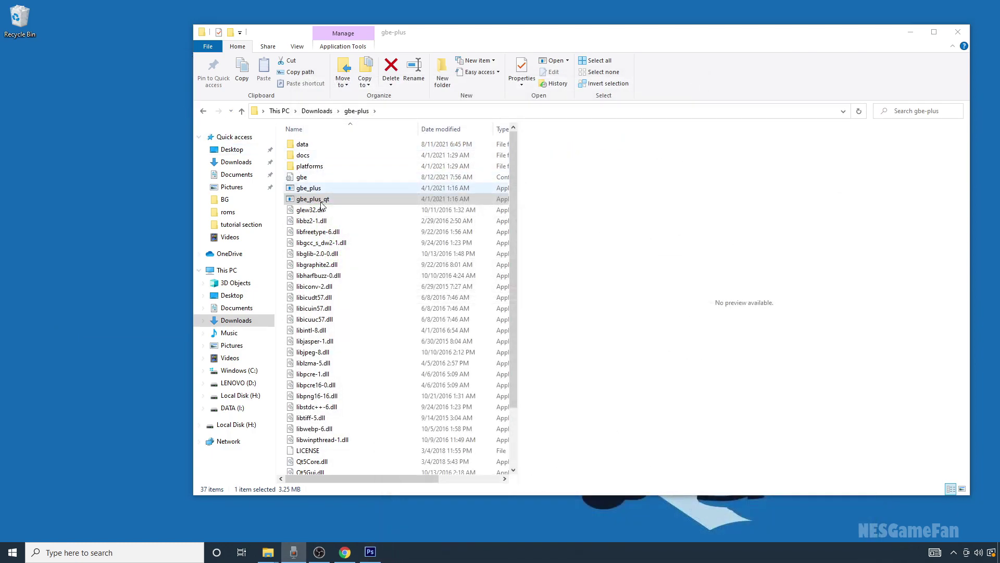
pyautogui.doubleClick(321, 201)
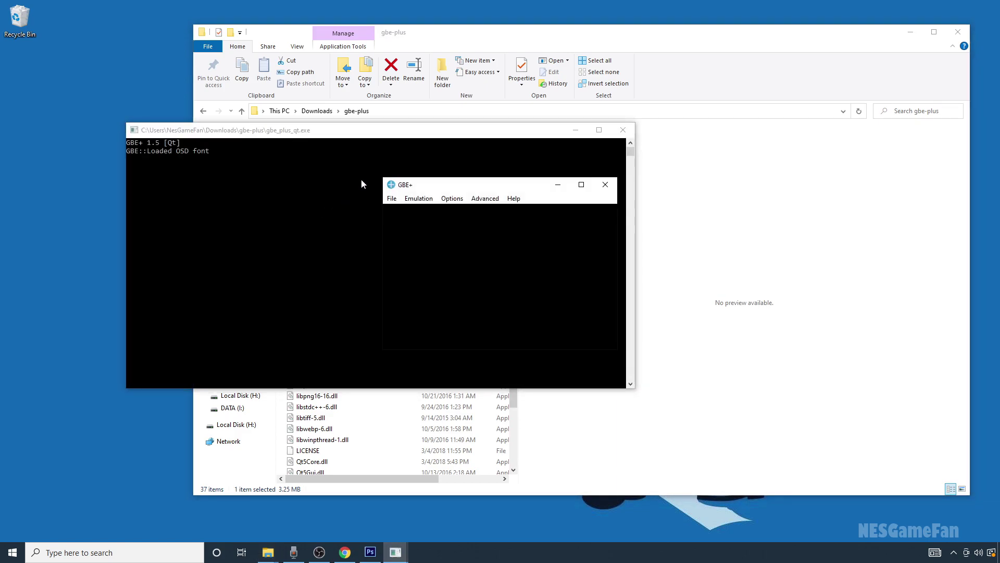
# Step: Load the Super Mario Land ROM from the Downloads folder in GBE+ and start the game at World 1-1
pyautogui.click(392, 198)
pyautogui.click(402, 211)
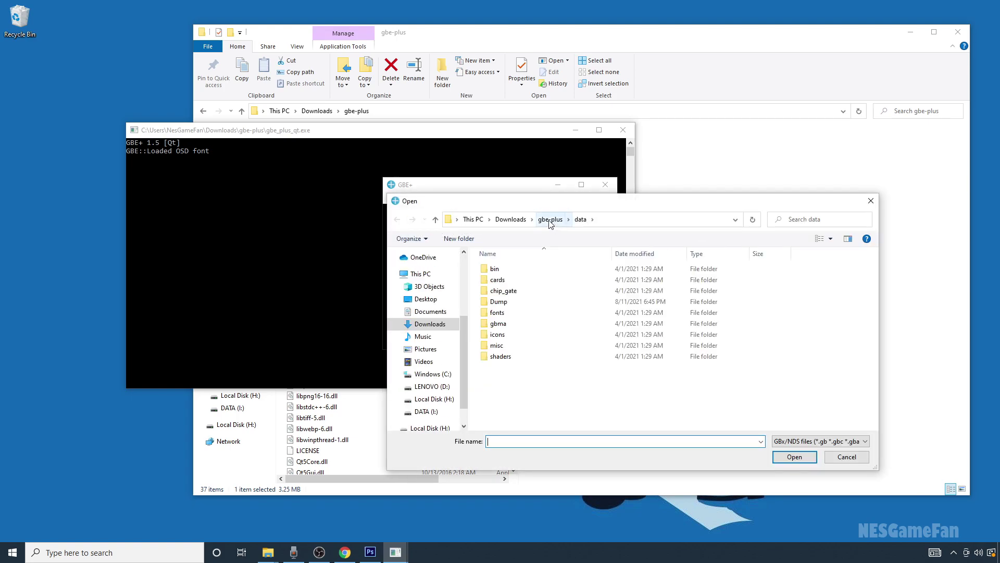
pyautogui.click(548, 223)
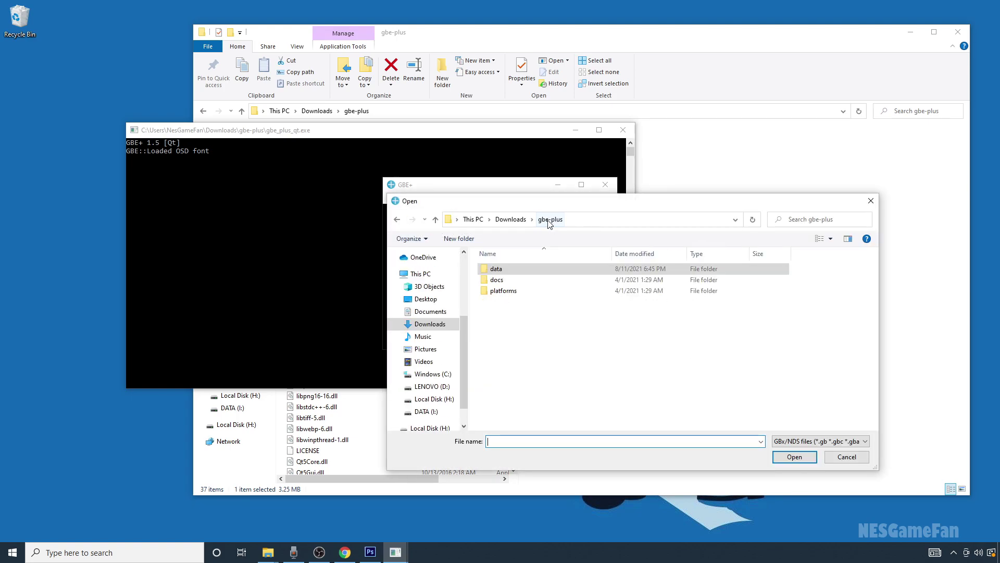
pyautogui.click(512, 220)
pyautogui.doubleClick(520, 311)
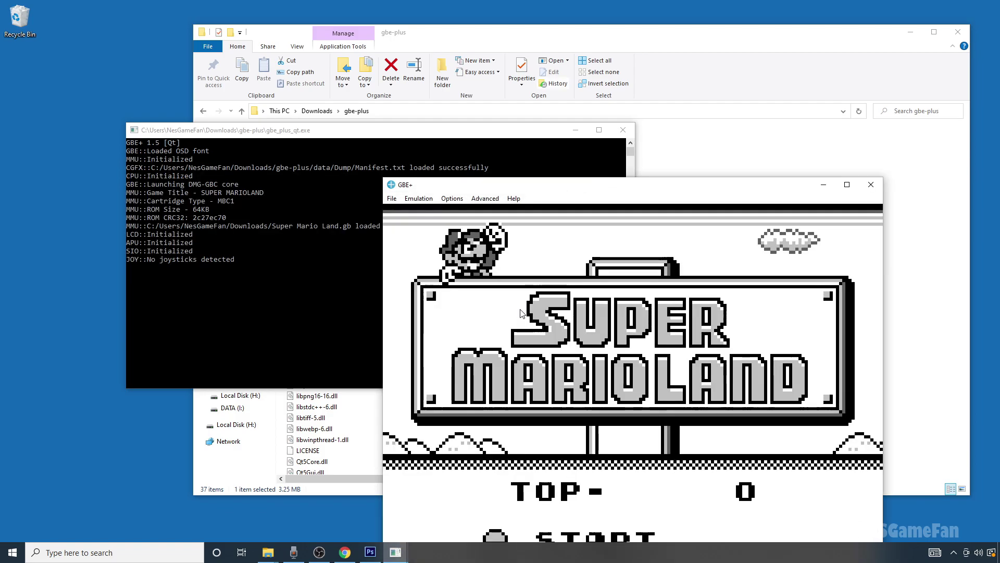
pyautogui.moveTo(582, 189); pyautogui.dragTo(498, 50)
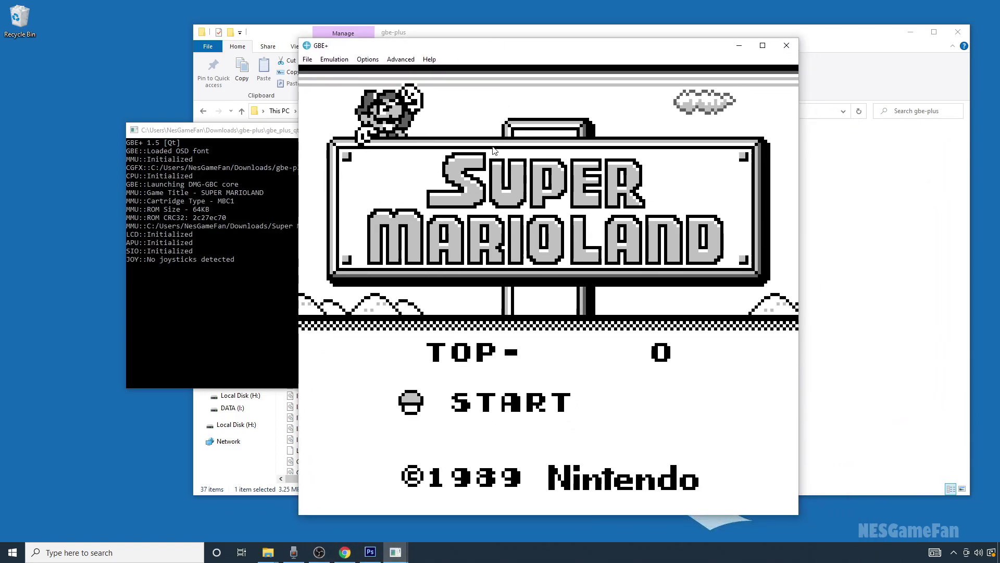
pyautogui.press('Return')
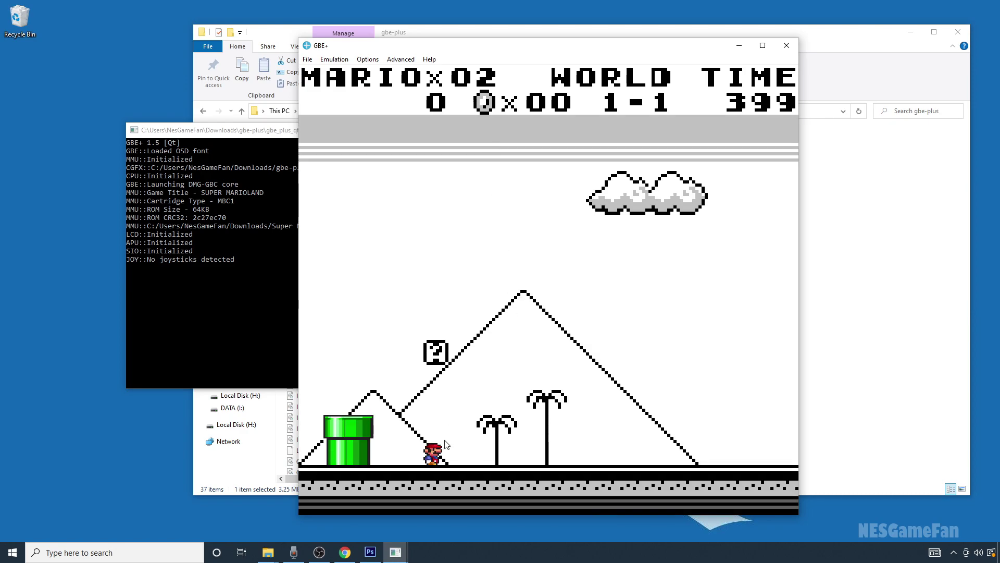
# Step: Switch to the gbe-plus folder, view the 7-Zip archive options for data's Dump folder, and open Dump
pyautogui.hotkey('alt', 'Tab')
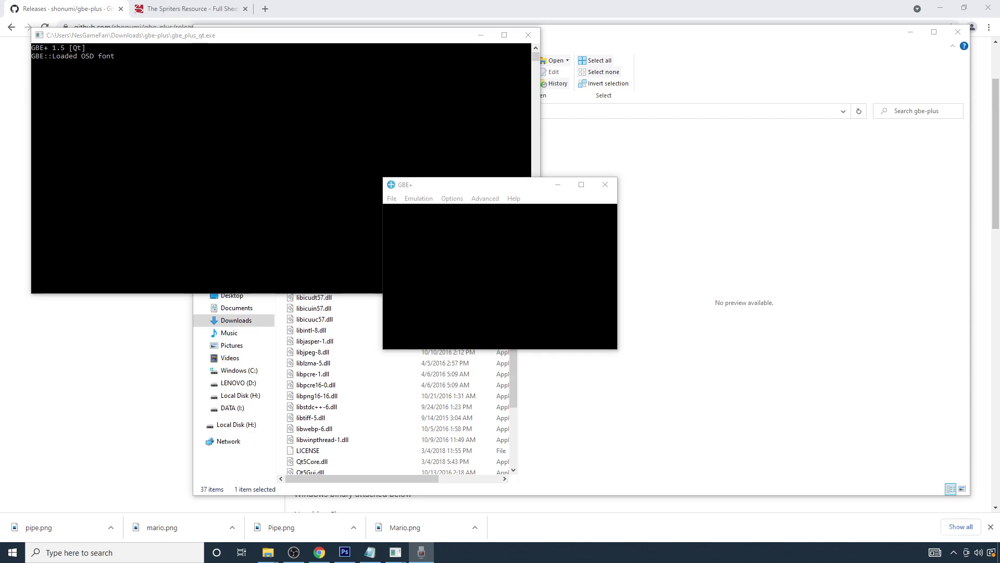
pyautogui.click(582, 34)
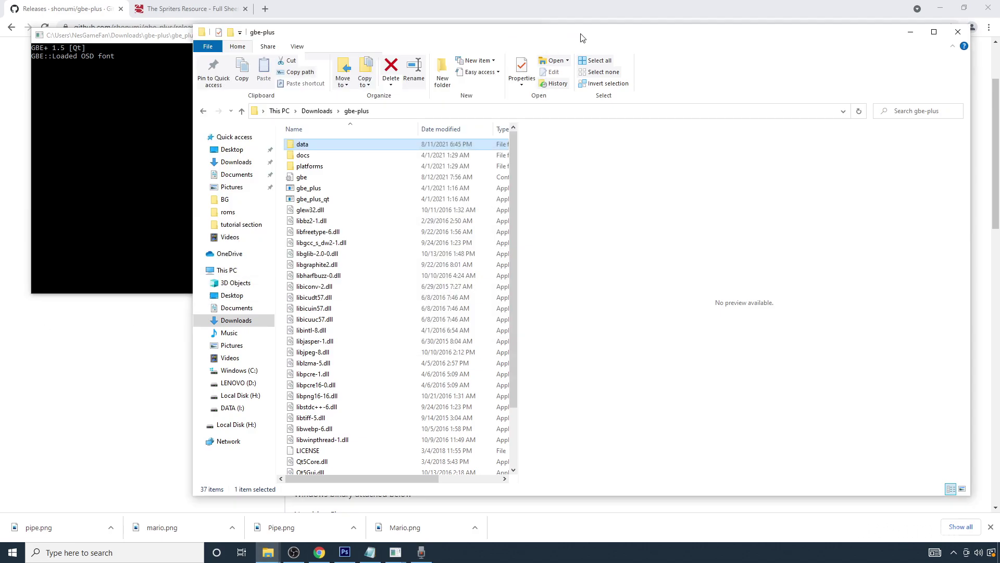
pyautogui.doubleClick(312, 146)
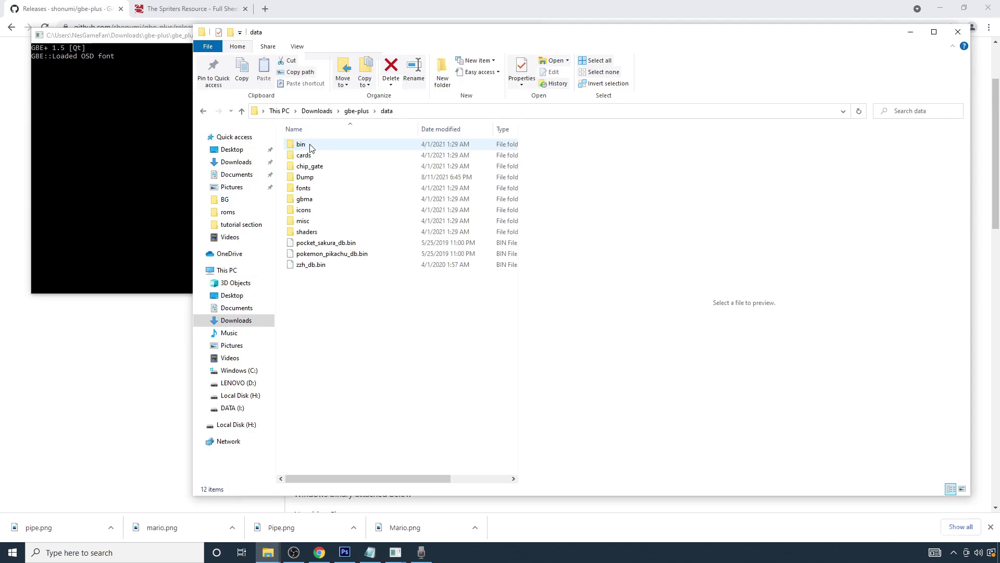
pyautogui.rightClick(312, 178)
pyautogui.moveTo(360, 236)
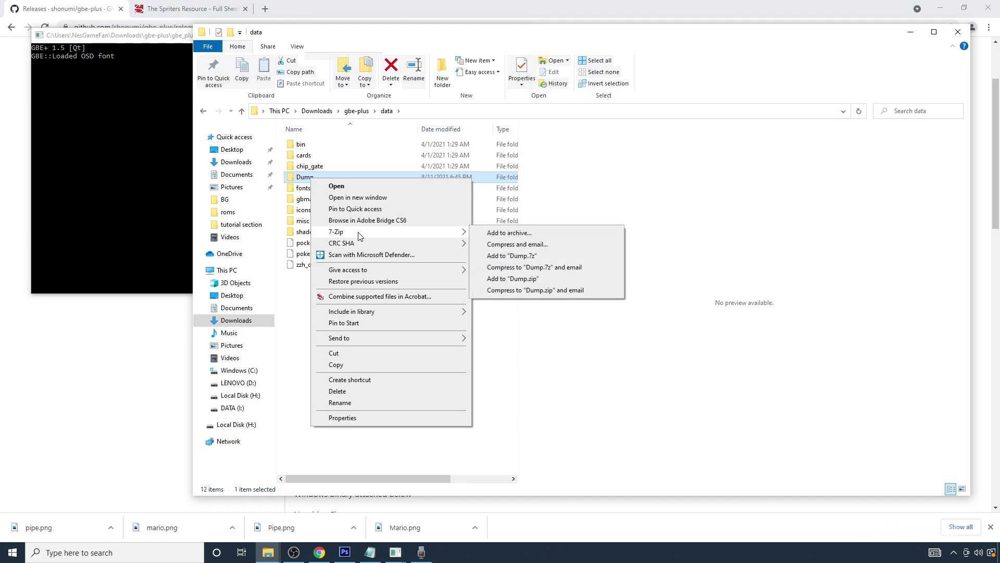
pyautogui.click(521, 361)
pyautogui.doubleClick(320, 180)
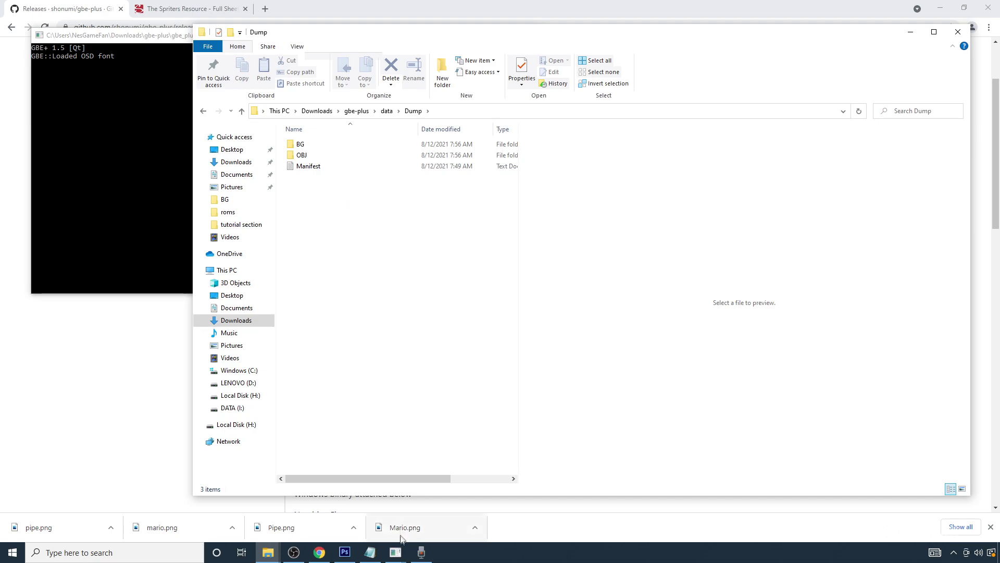
# Step: Switch to GBE+ and review the manifest and dump paths and the custom graphics display options in its settings
pyautogui.click(396, 554)
pyautogui.click(466, 498)
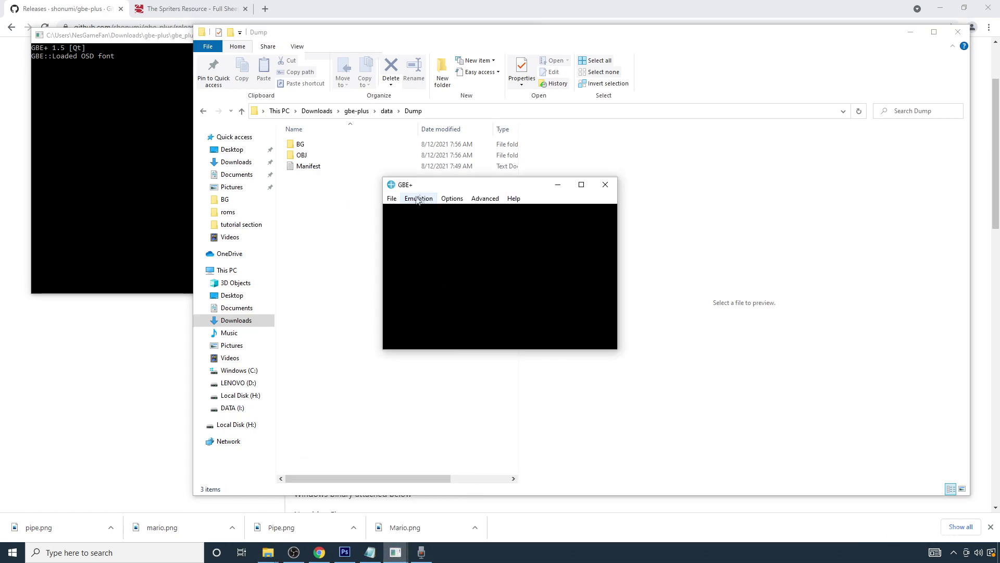
pyautogui.click(479, 199)
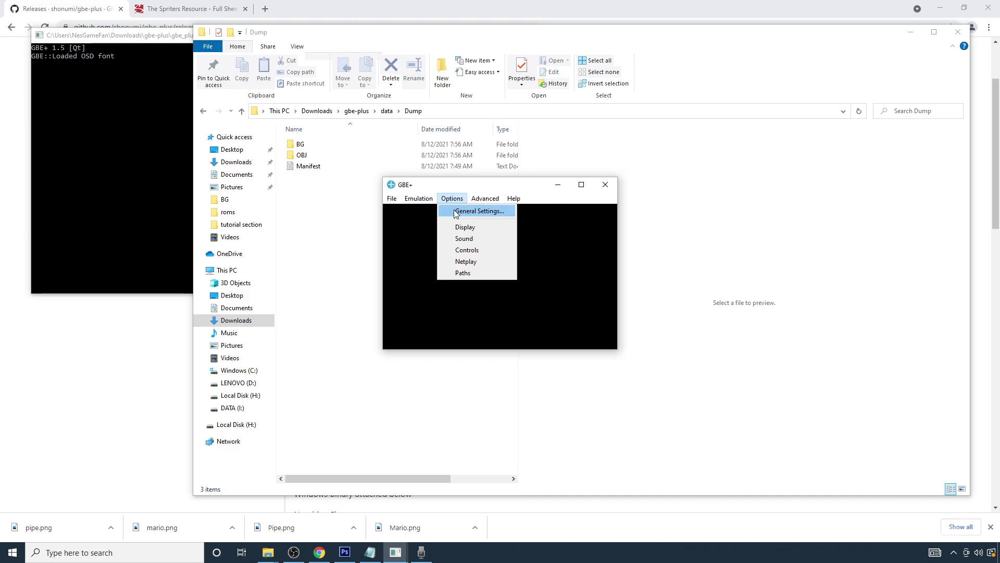
pyautogui.click(456, 211)
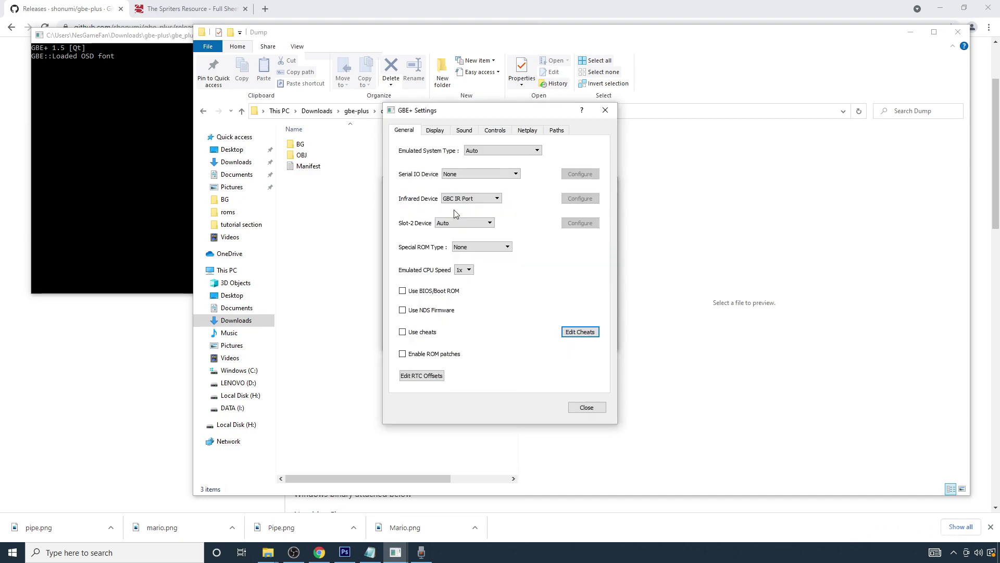
pyautogui.click(563, 133)
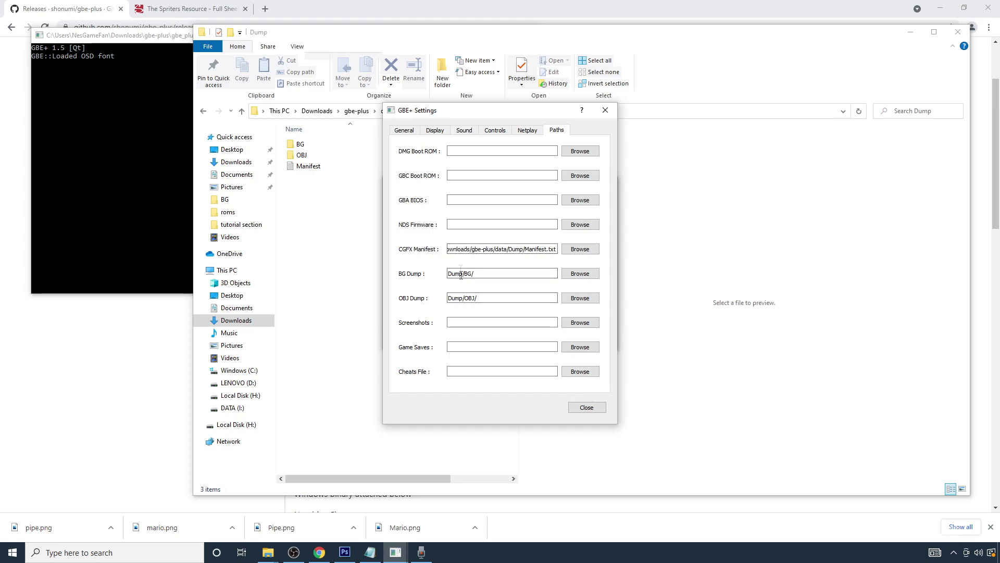
pyautogui.click(415, 131)
pyautogui.click(434, 130)
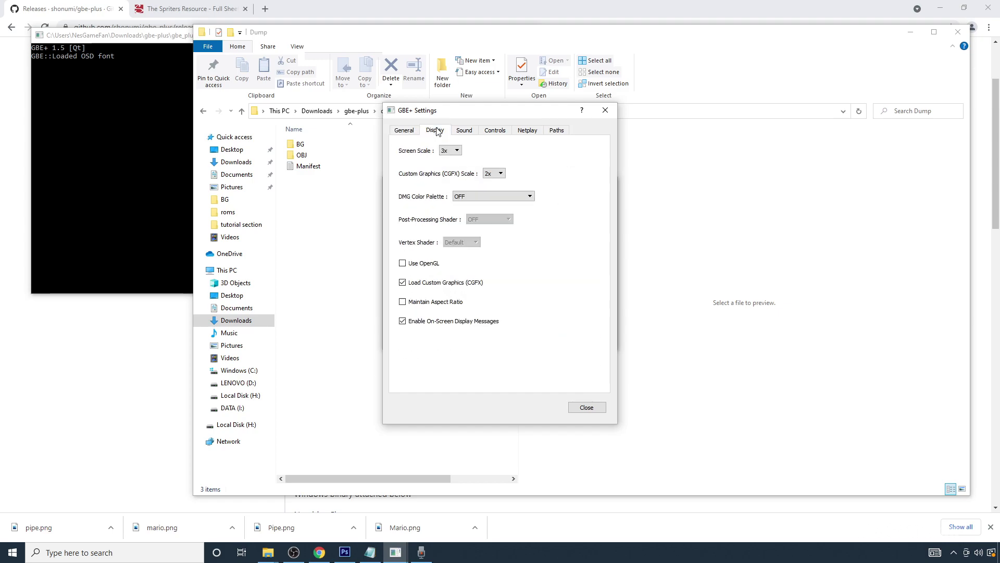